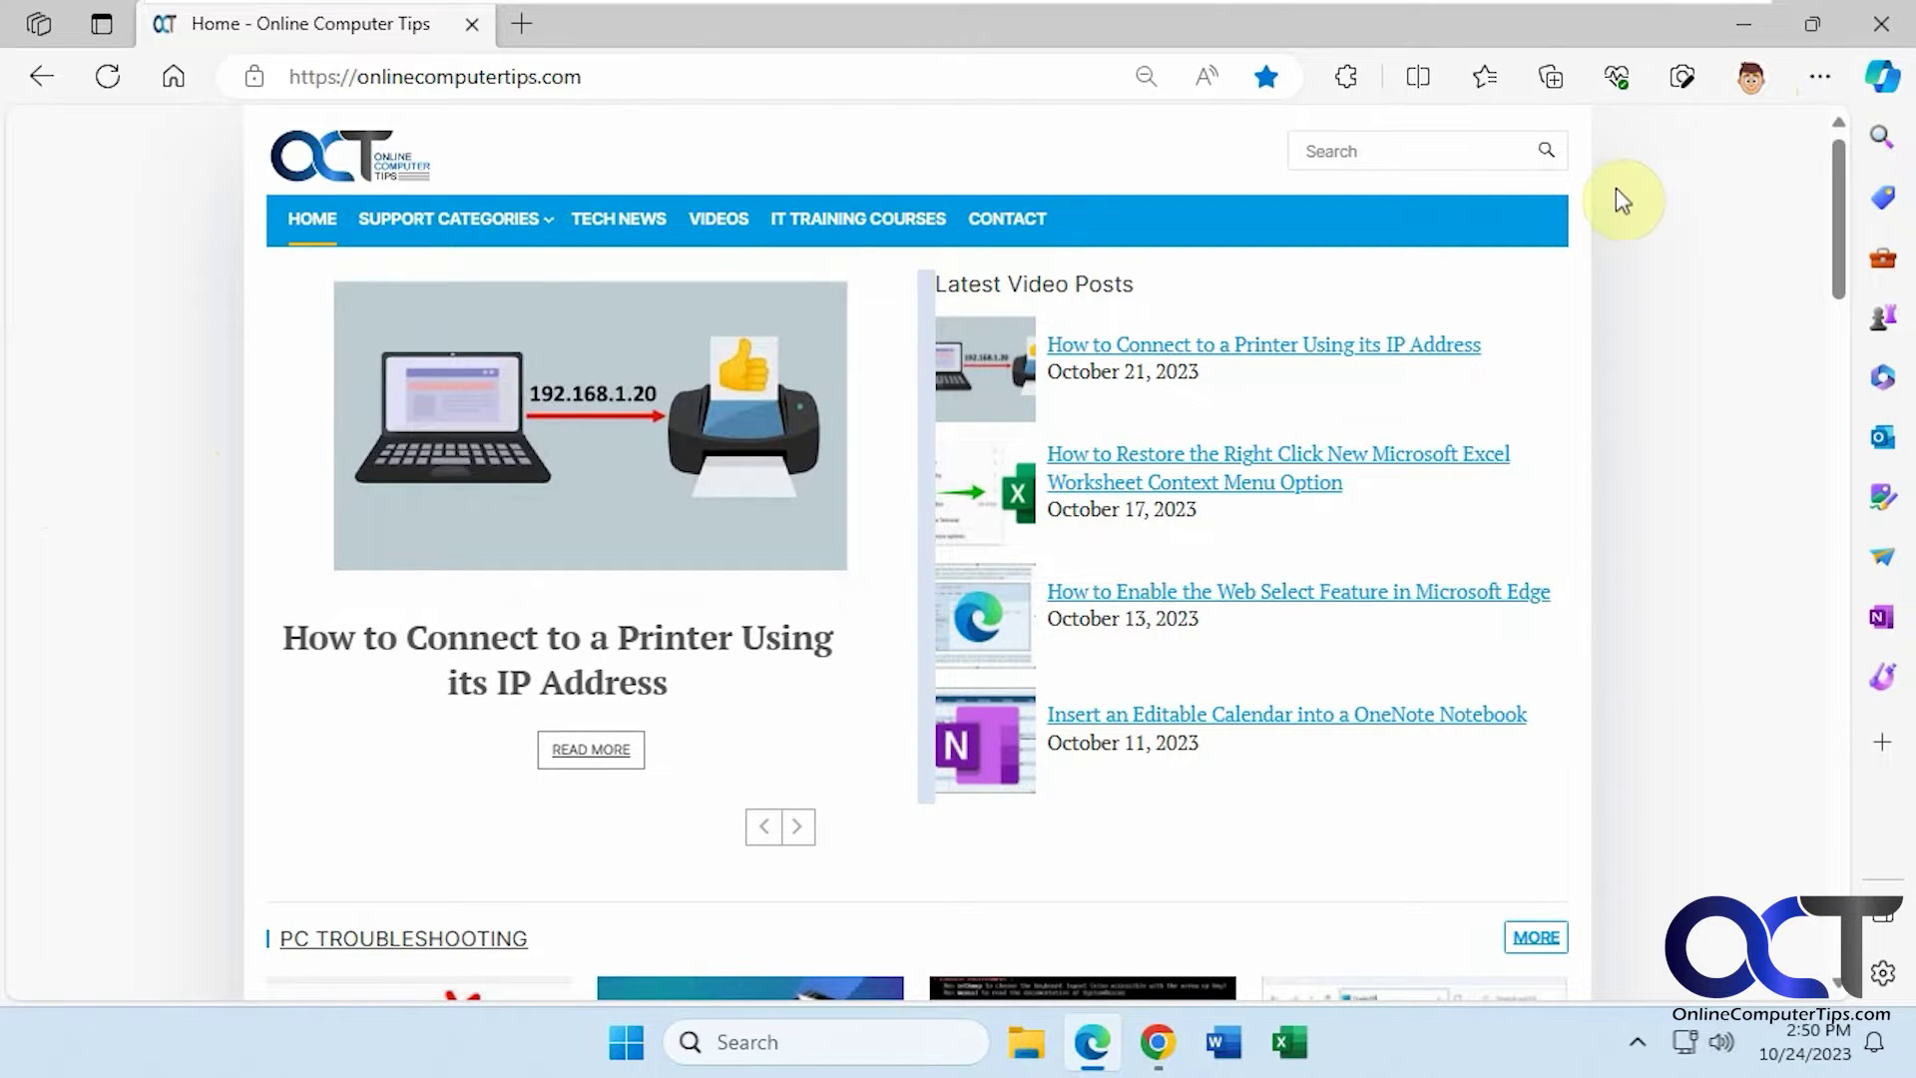
# - Create a new pink workspace named 'Shared with' the collaborator's name
pyautogui.click(38, 26)
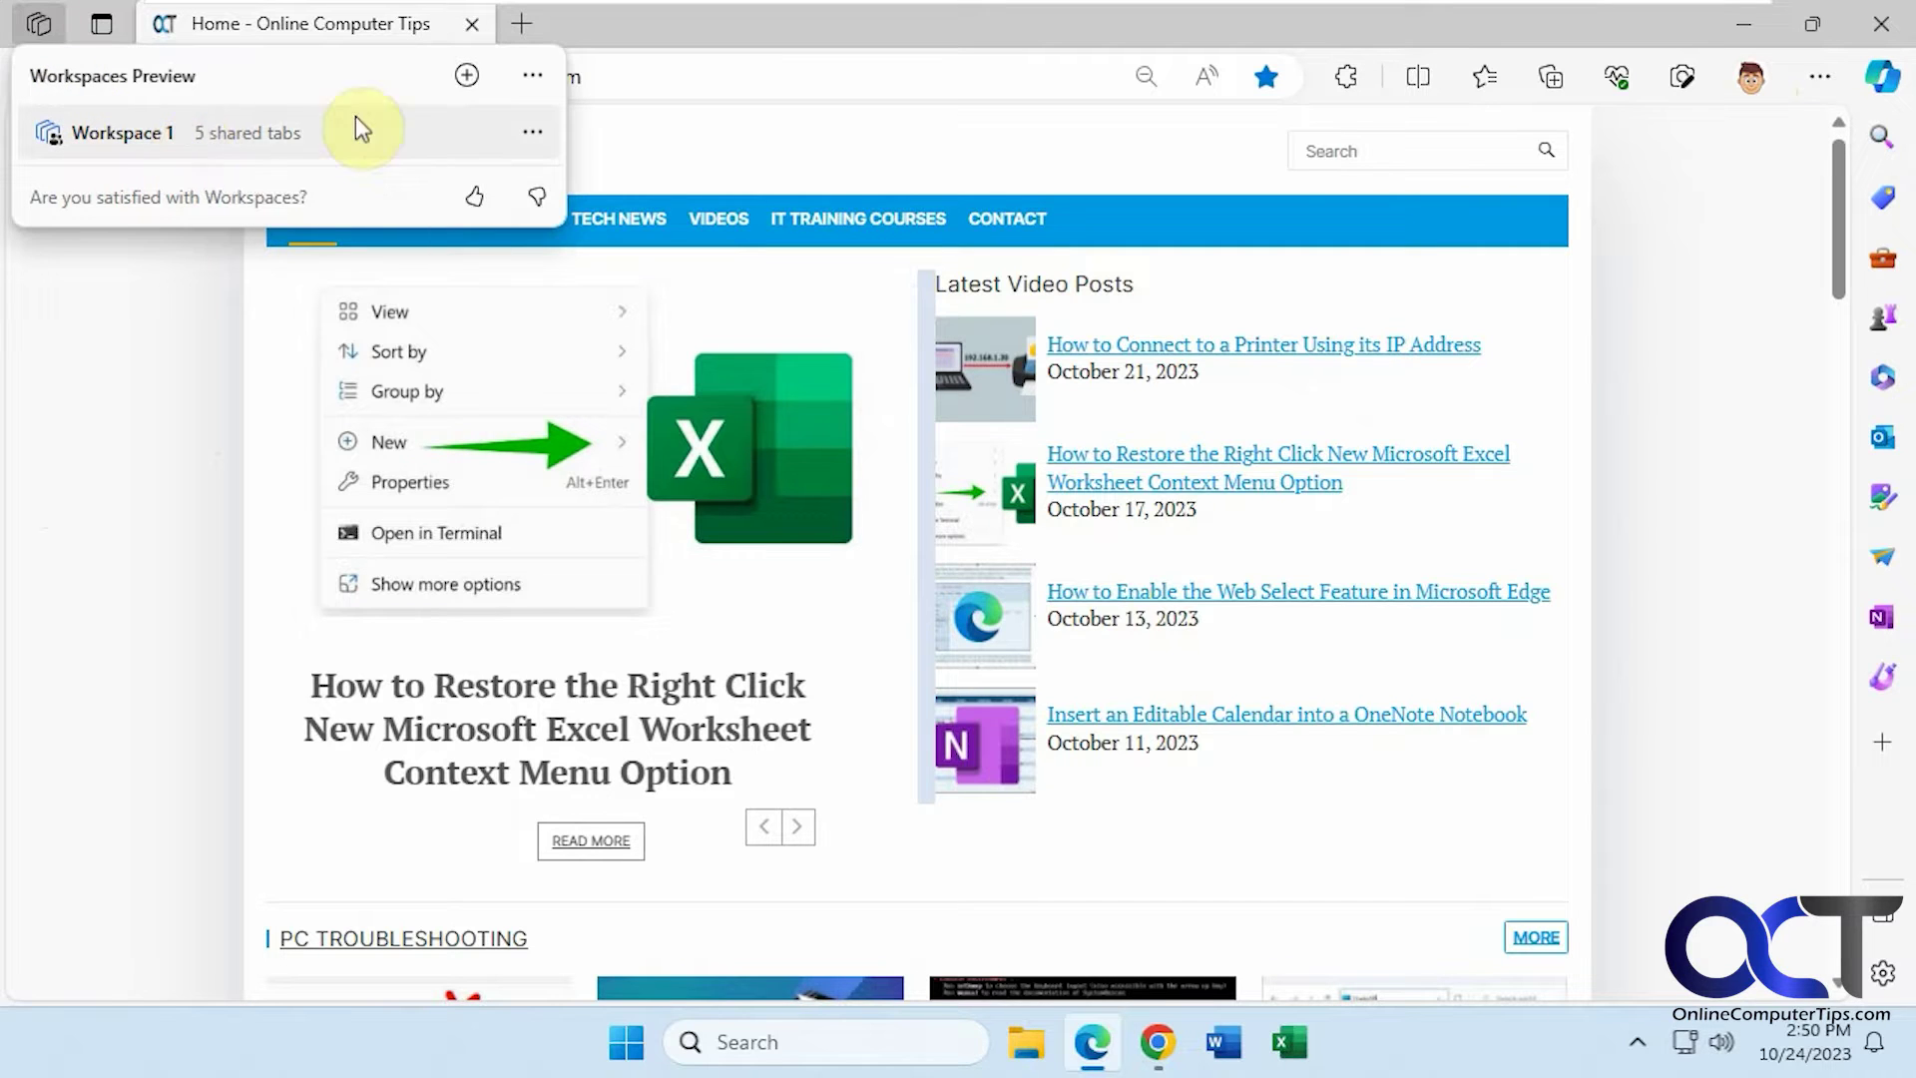
pyautogui.click(467, 75)
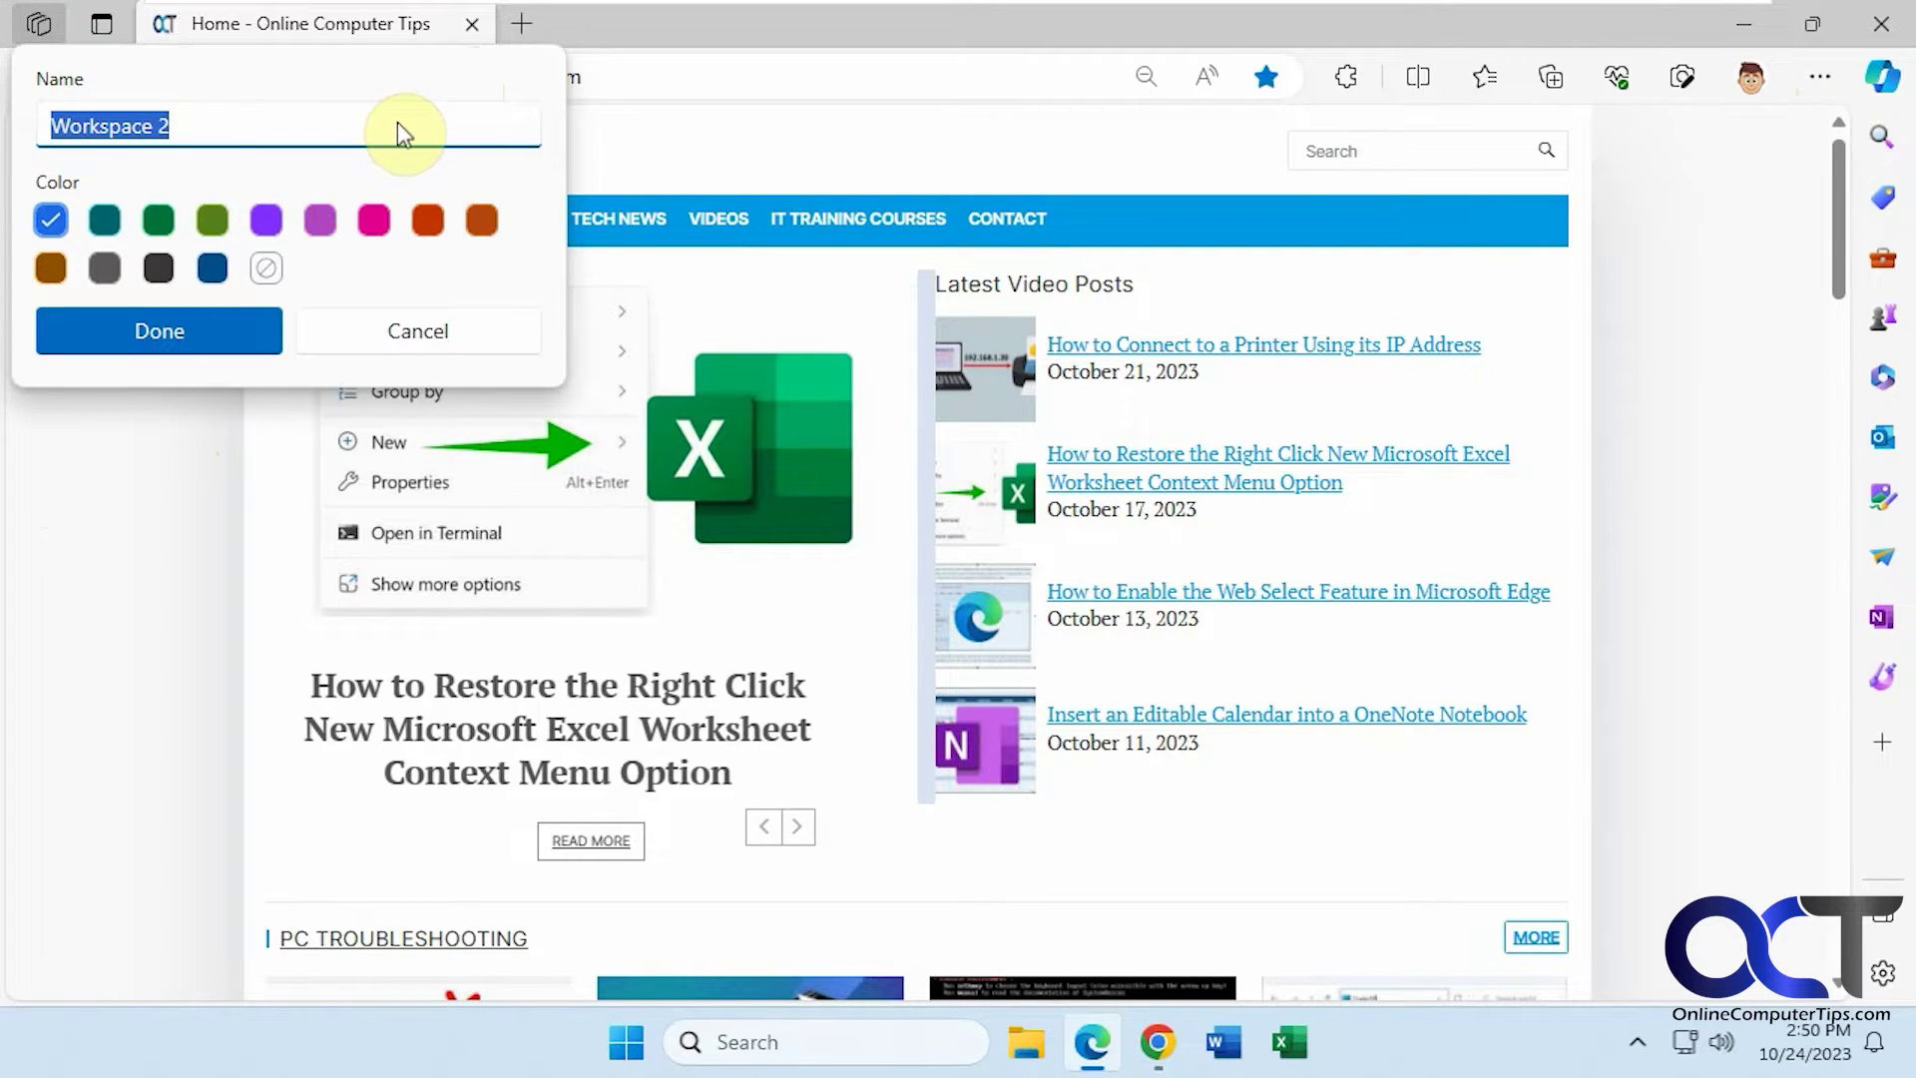
pyautogui.write('Shar')
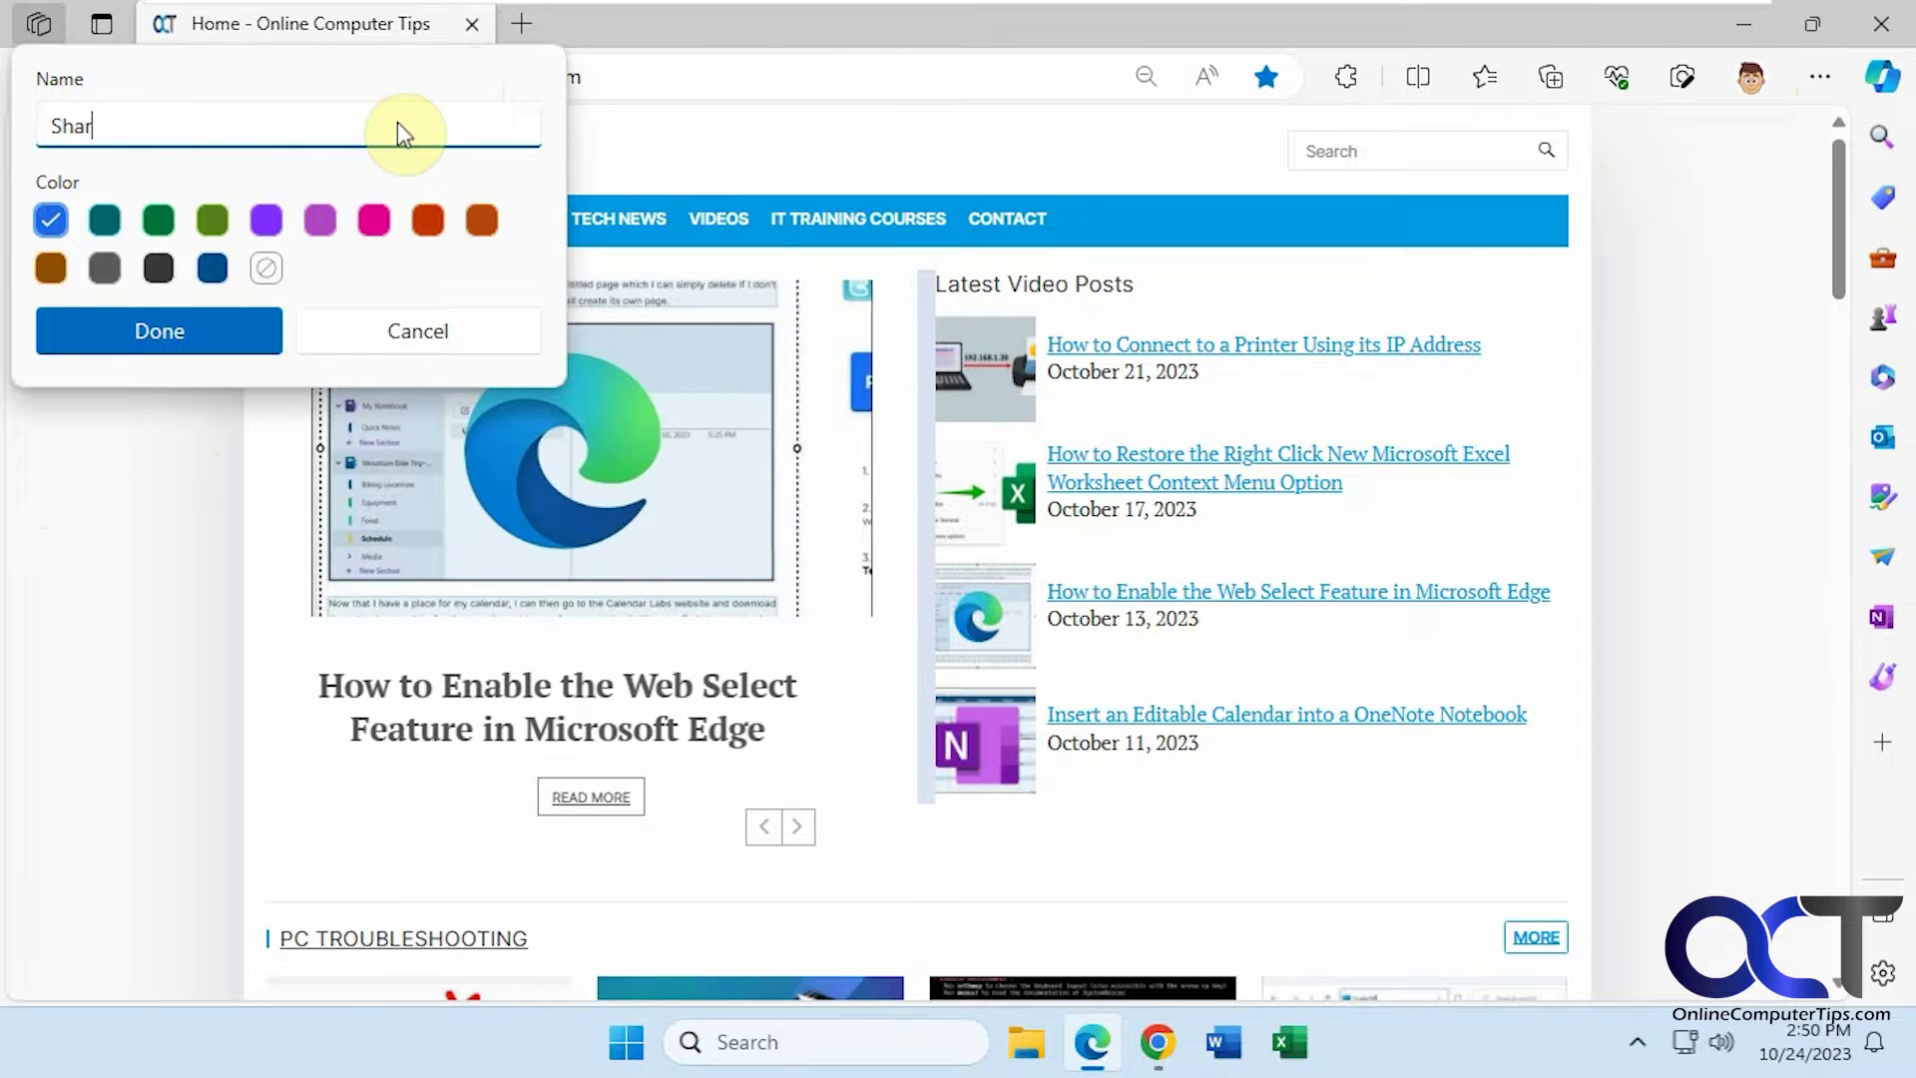
pyautogui.write('ed with Cindy')
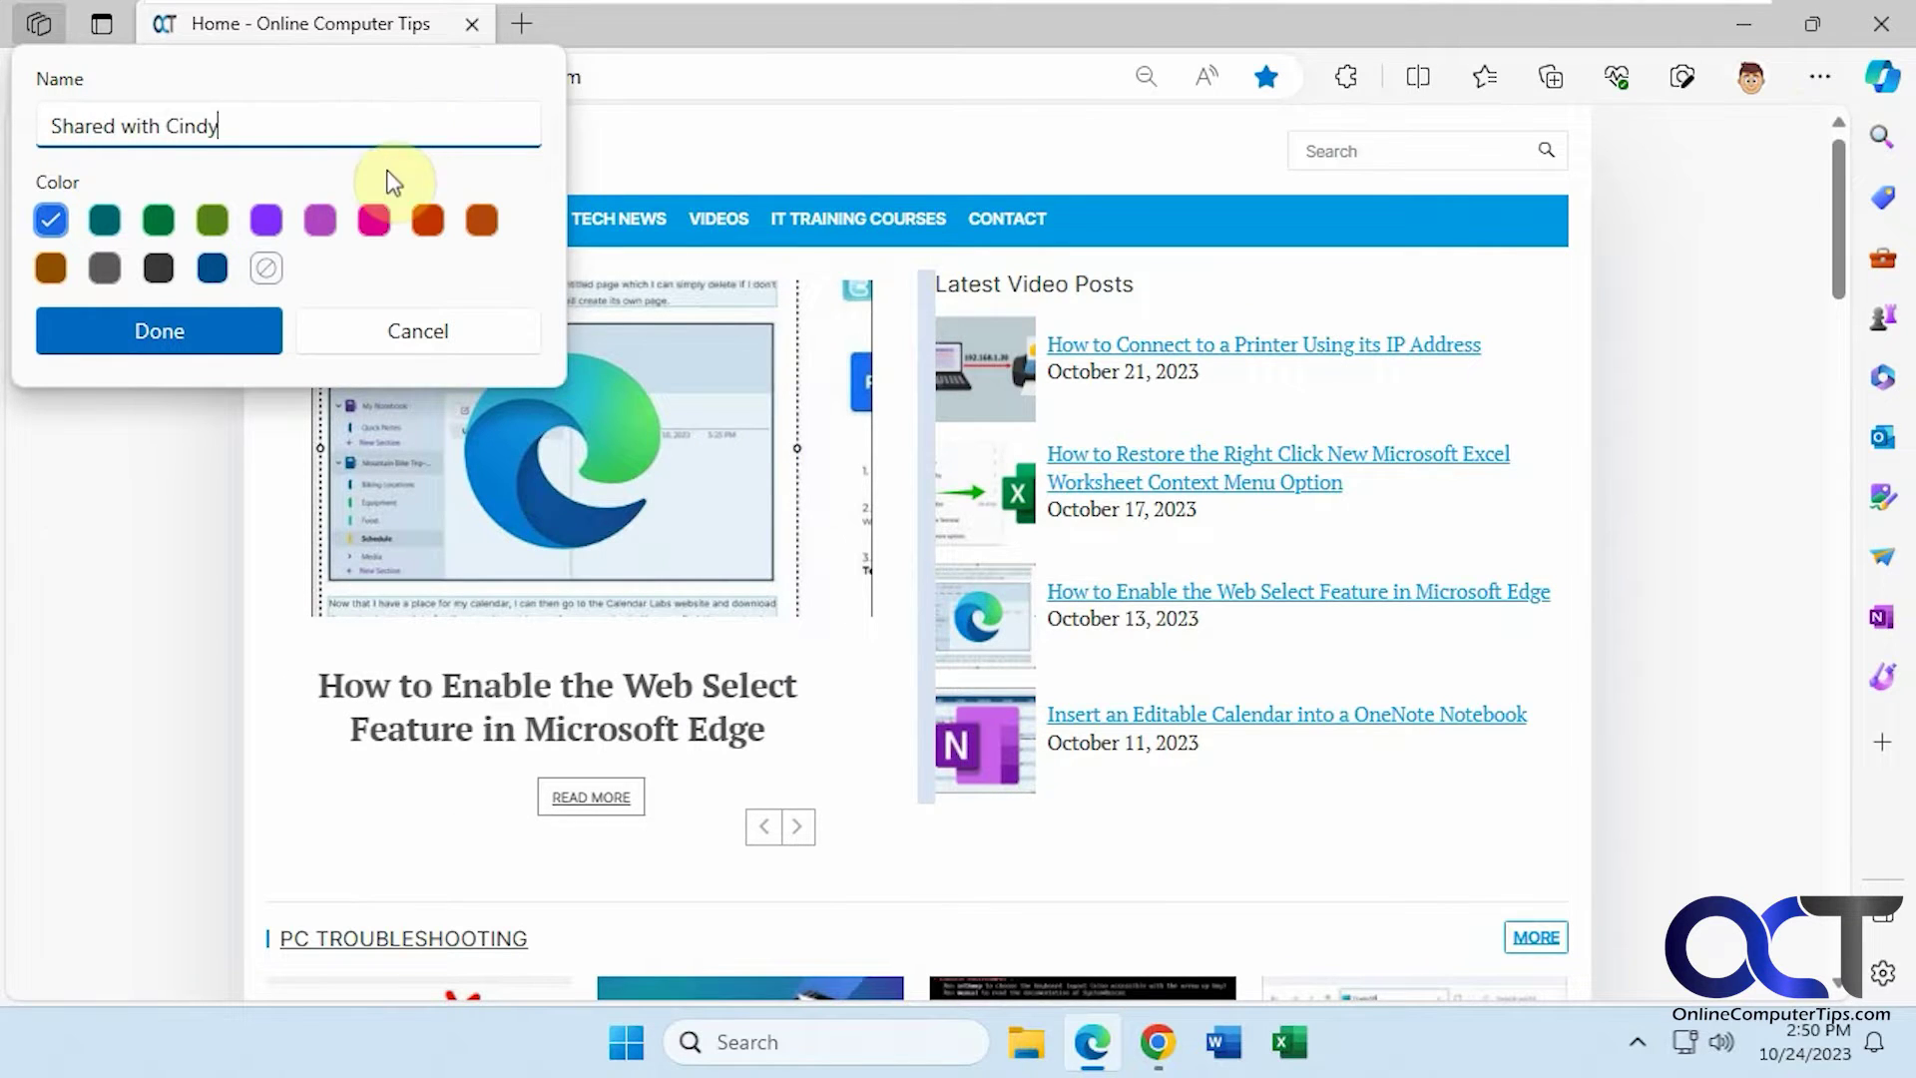
pyautogui.click(374, 220)
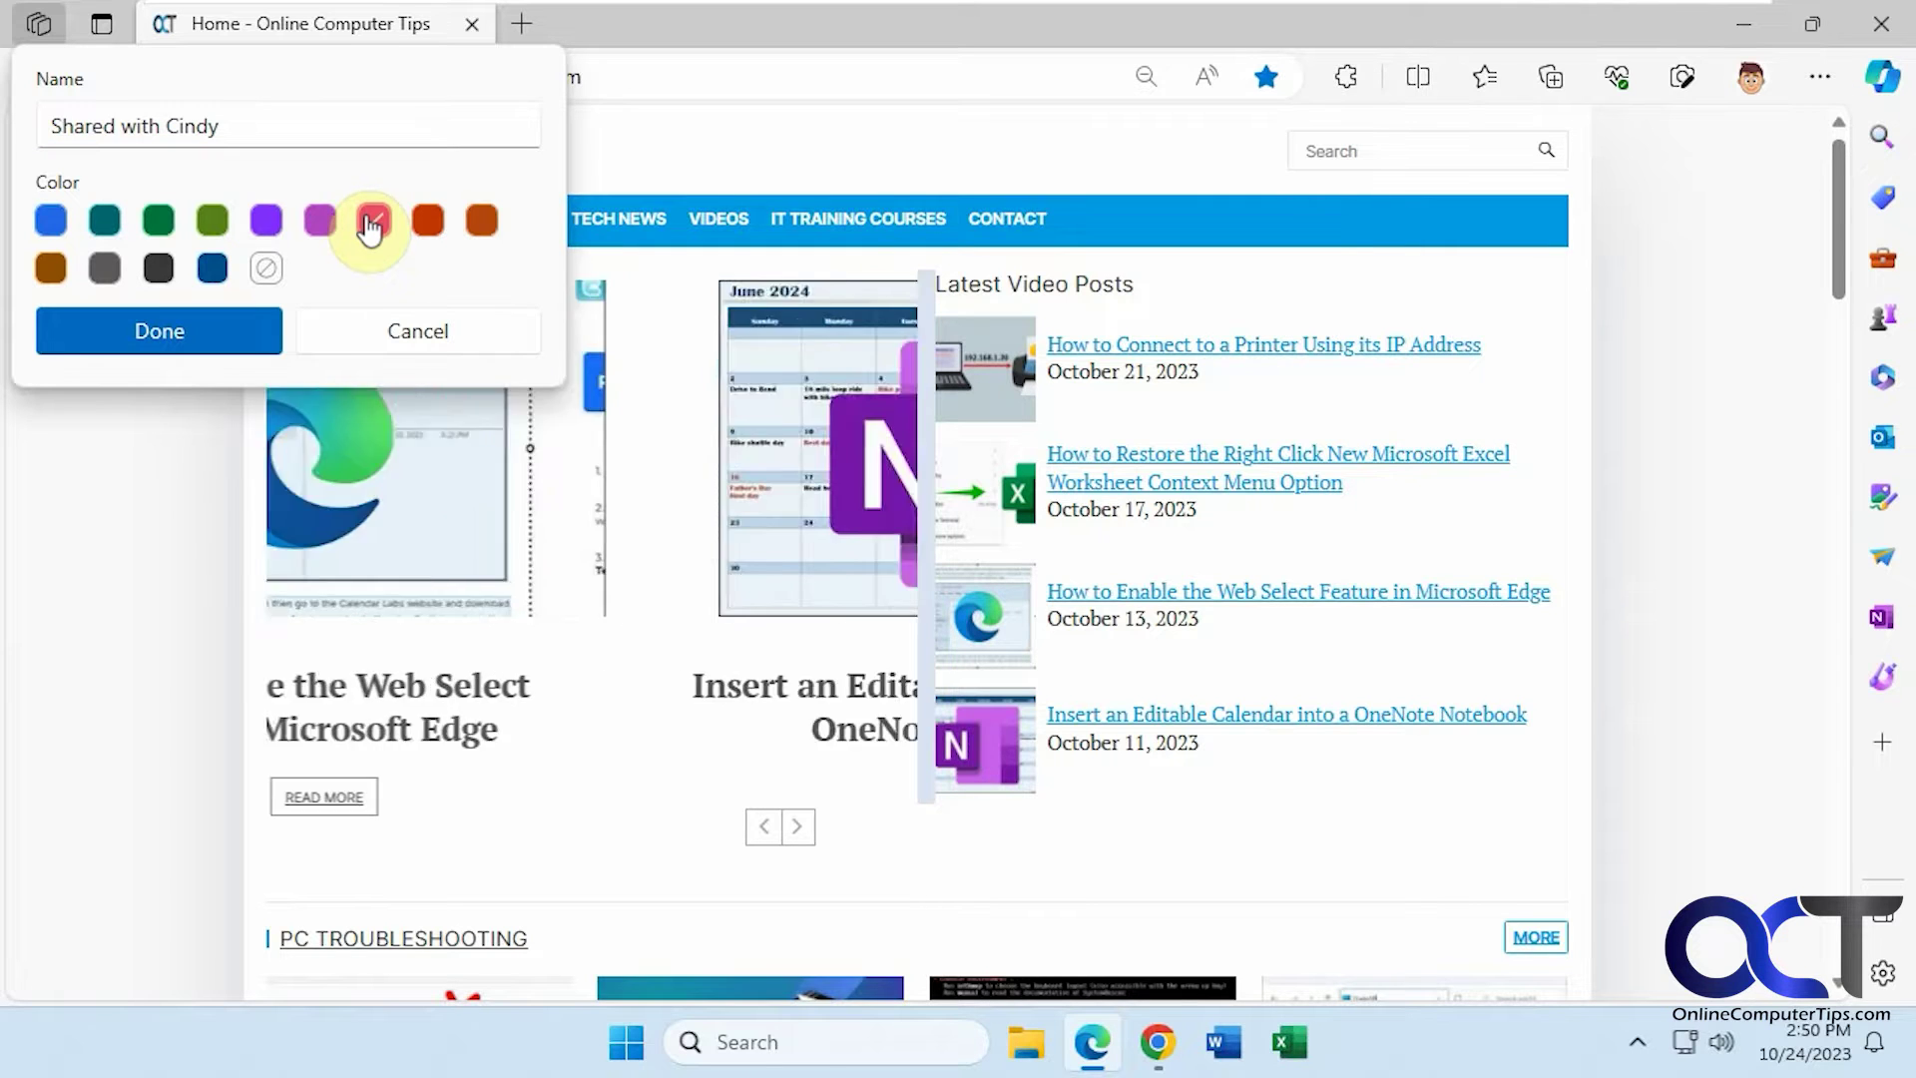
pyautogui.click(159, 333)
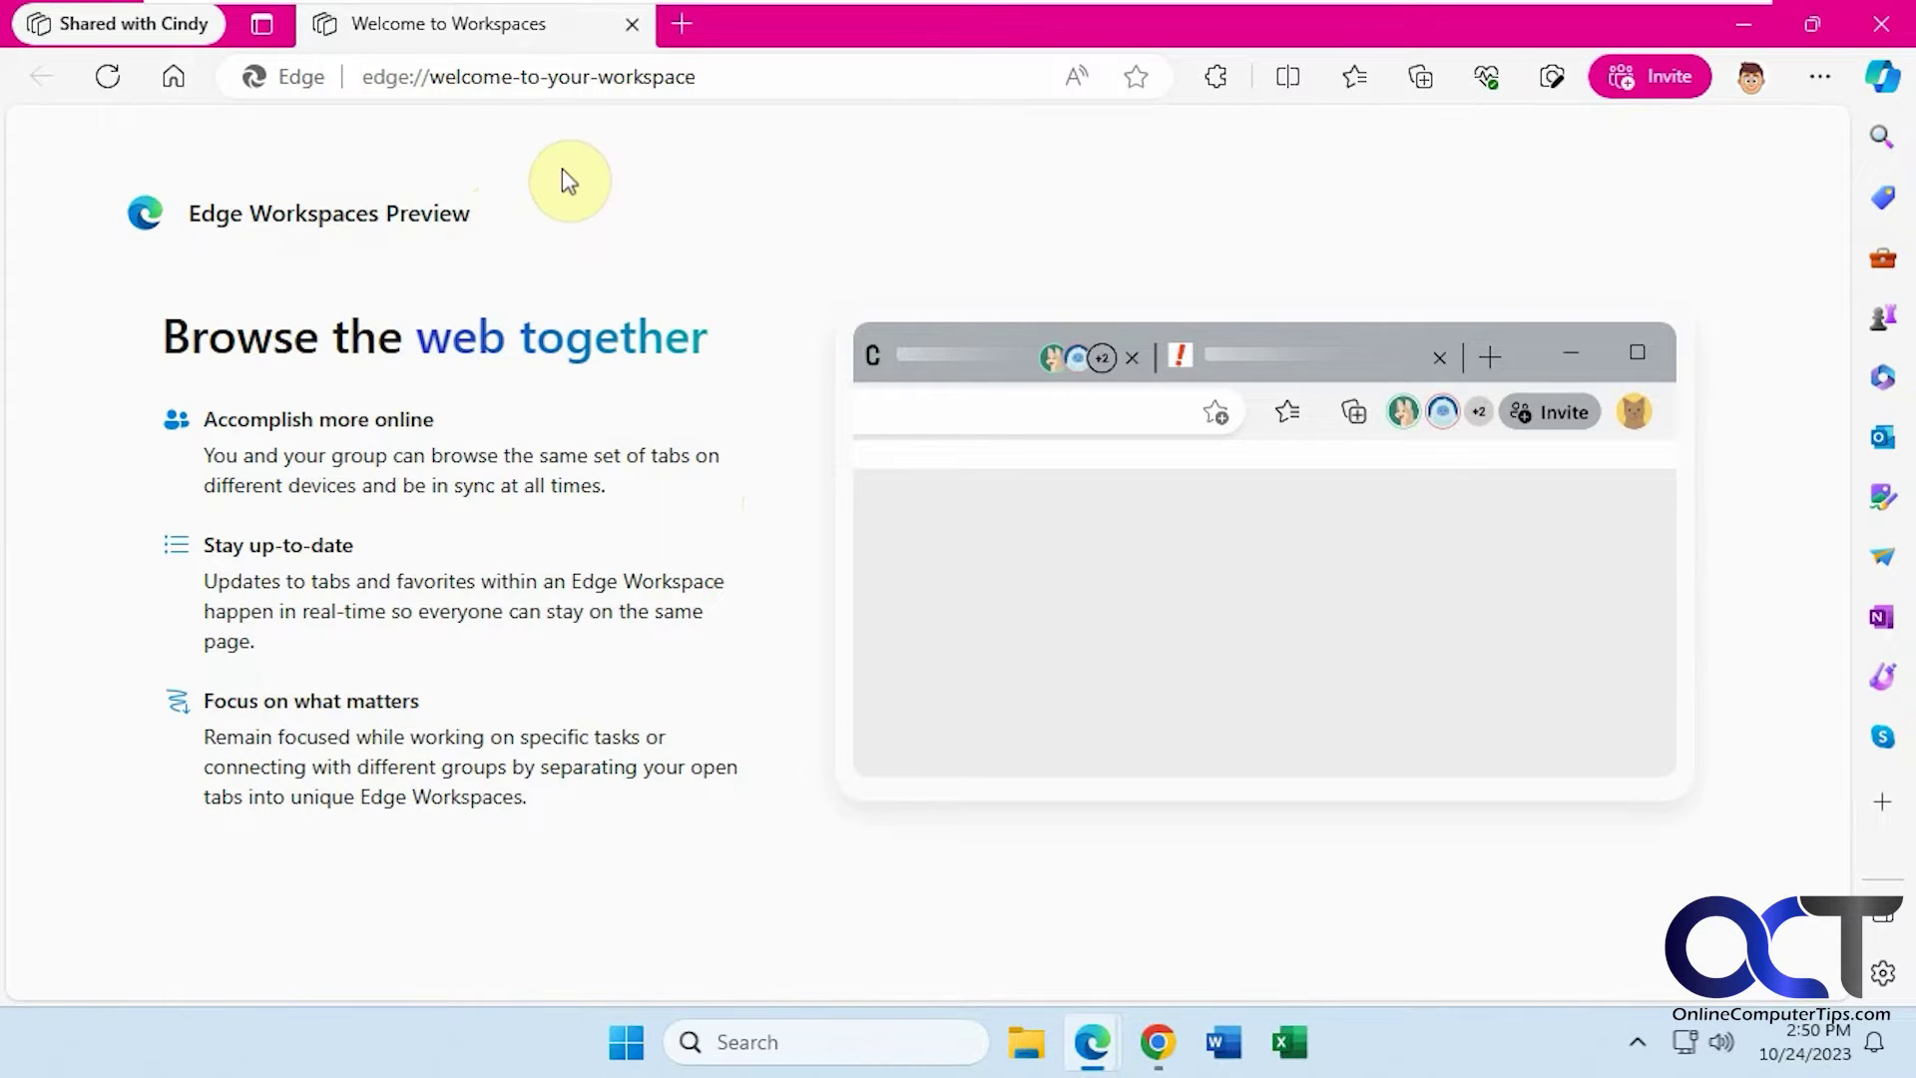
# - Visit the Online Computer Tips, Dell and Microsoft tabs in the new workspace
pyautogui.click(733, 77)
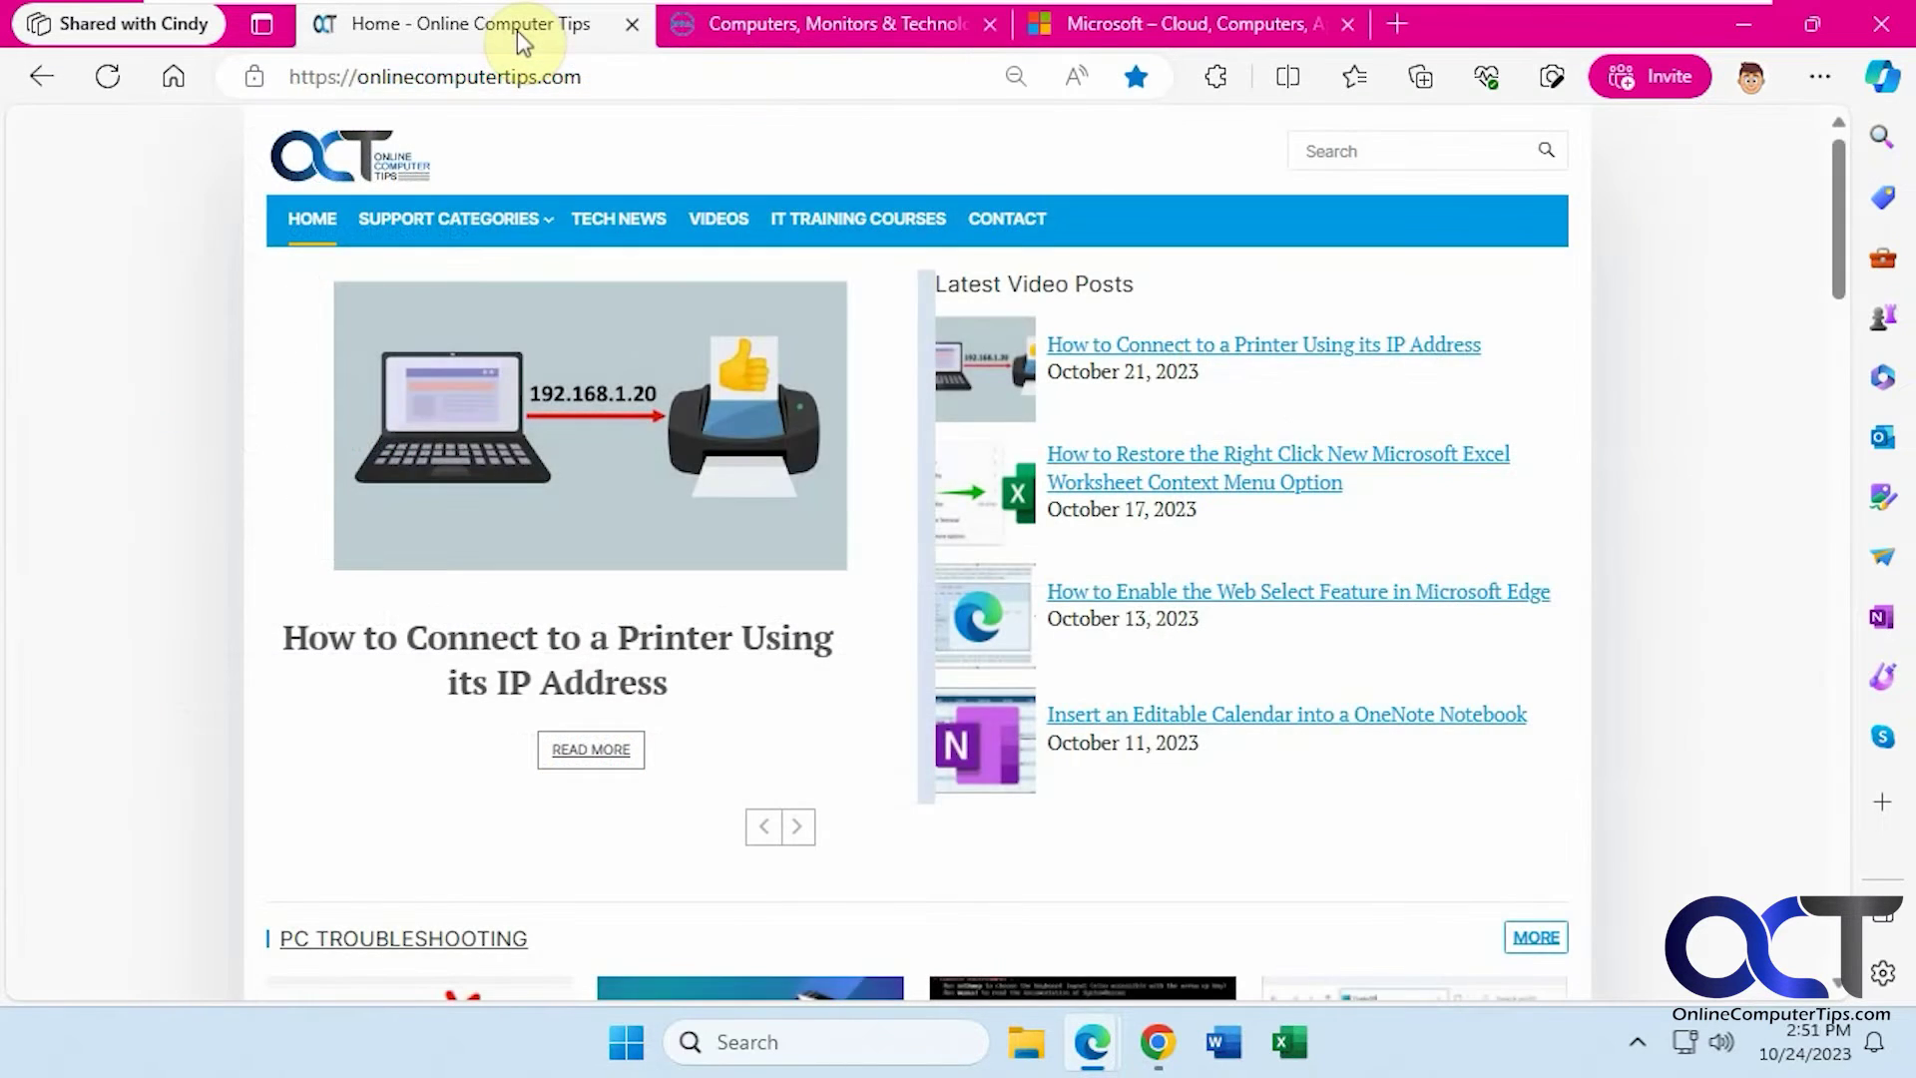
pyautogui.click(785, 30)
pyautogui.click(1142, 20)
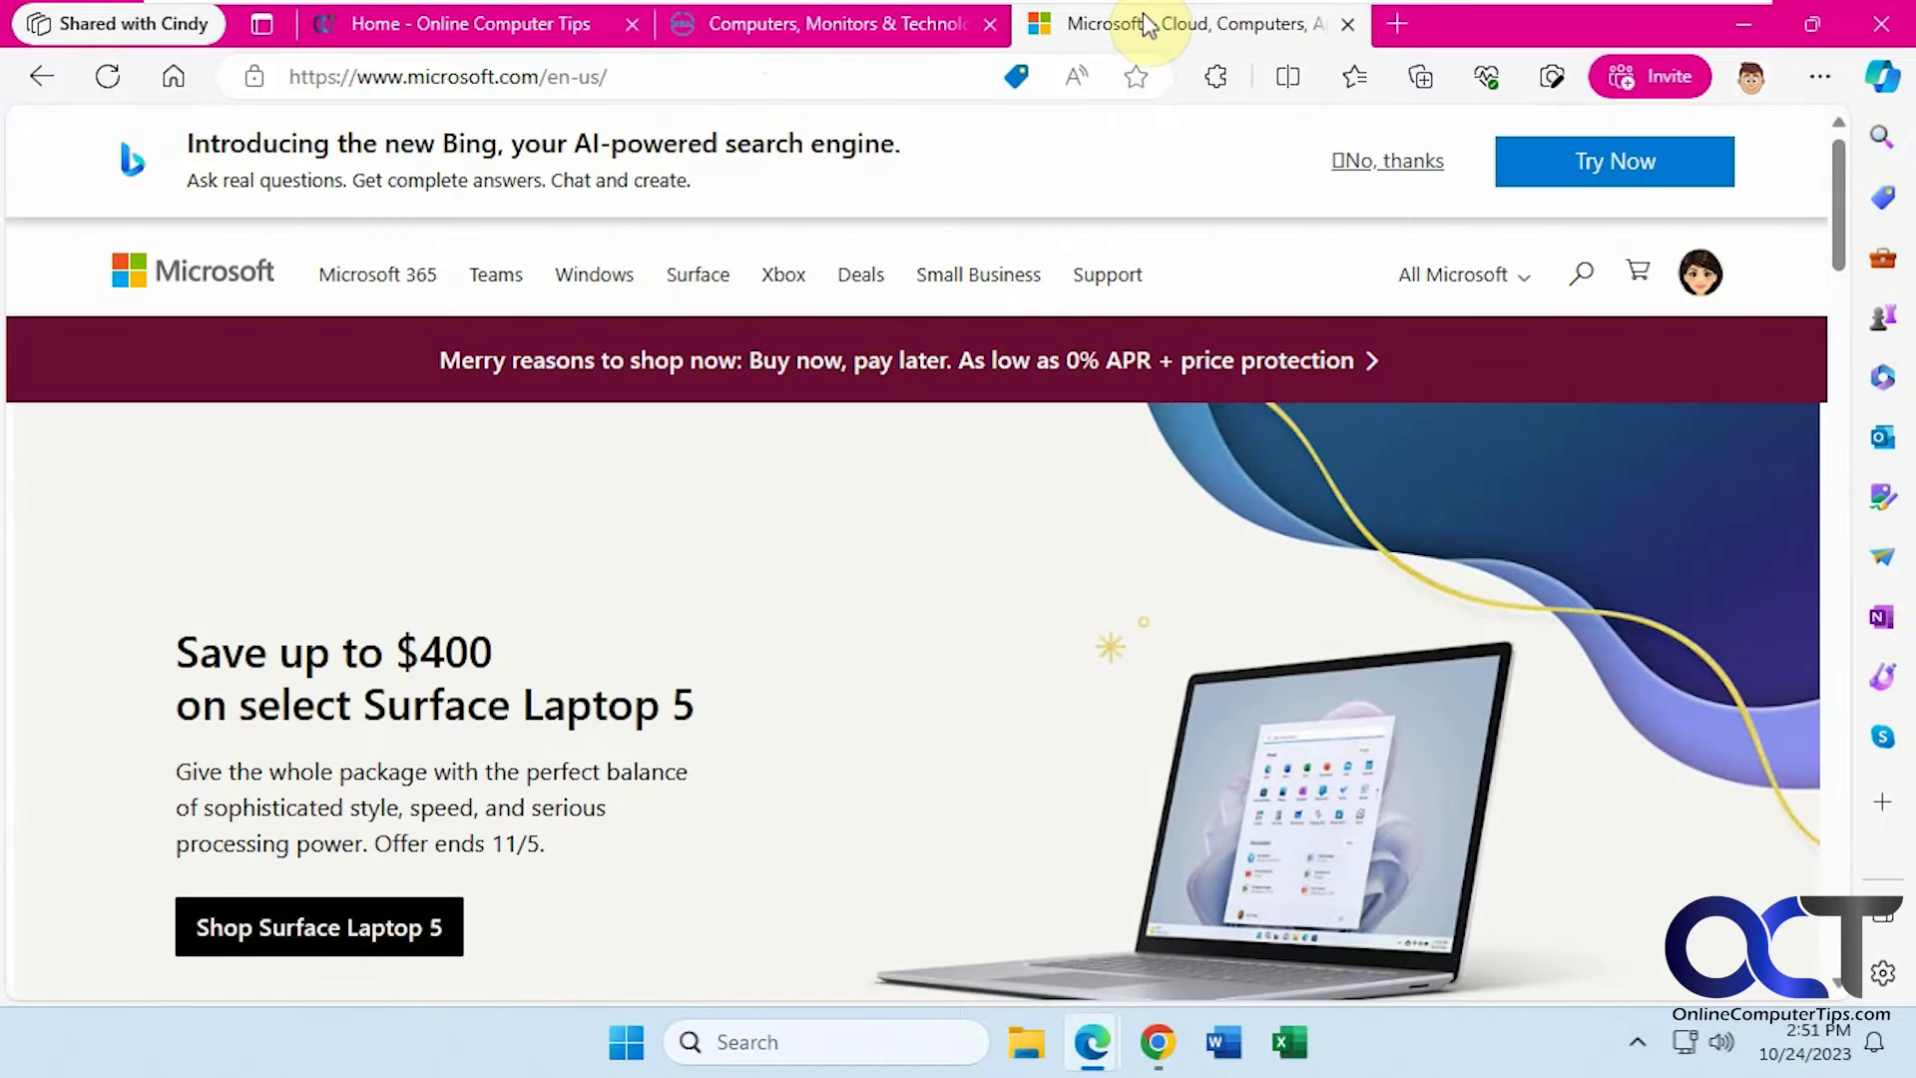
pyautogui.click(514, 30)
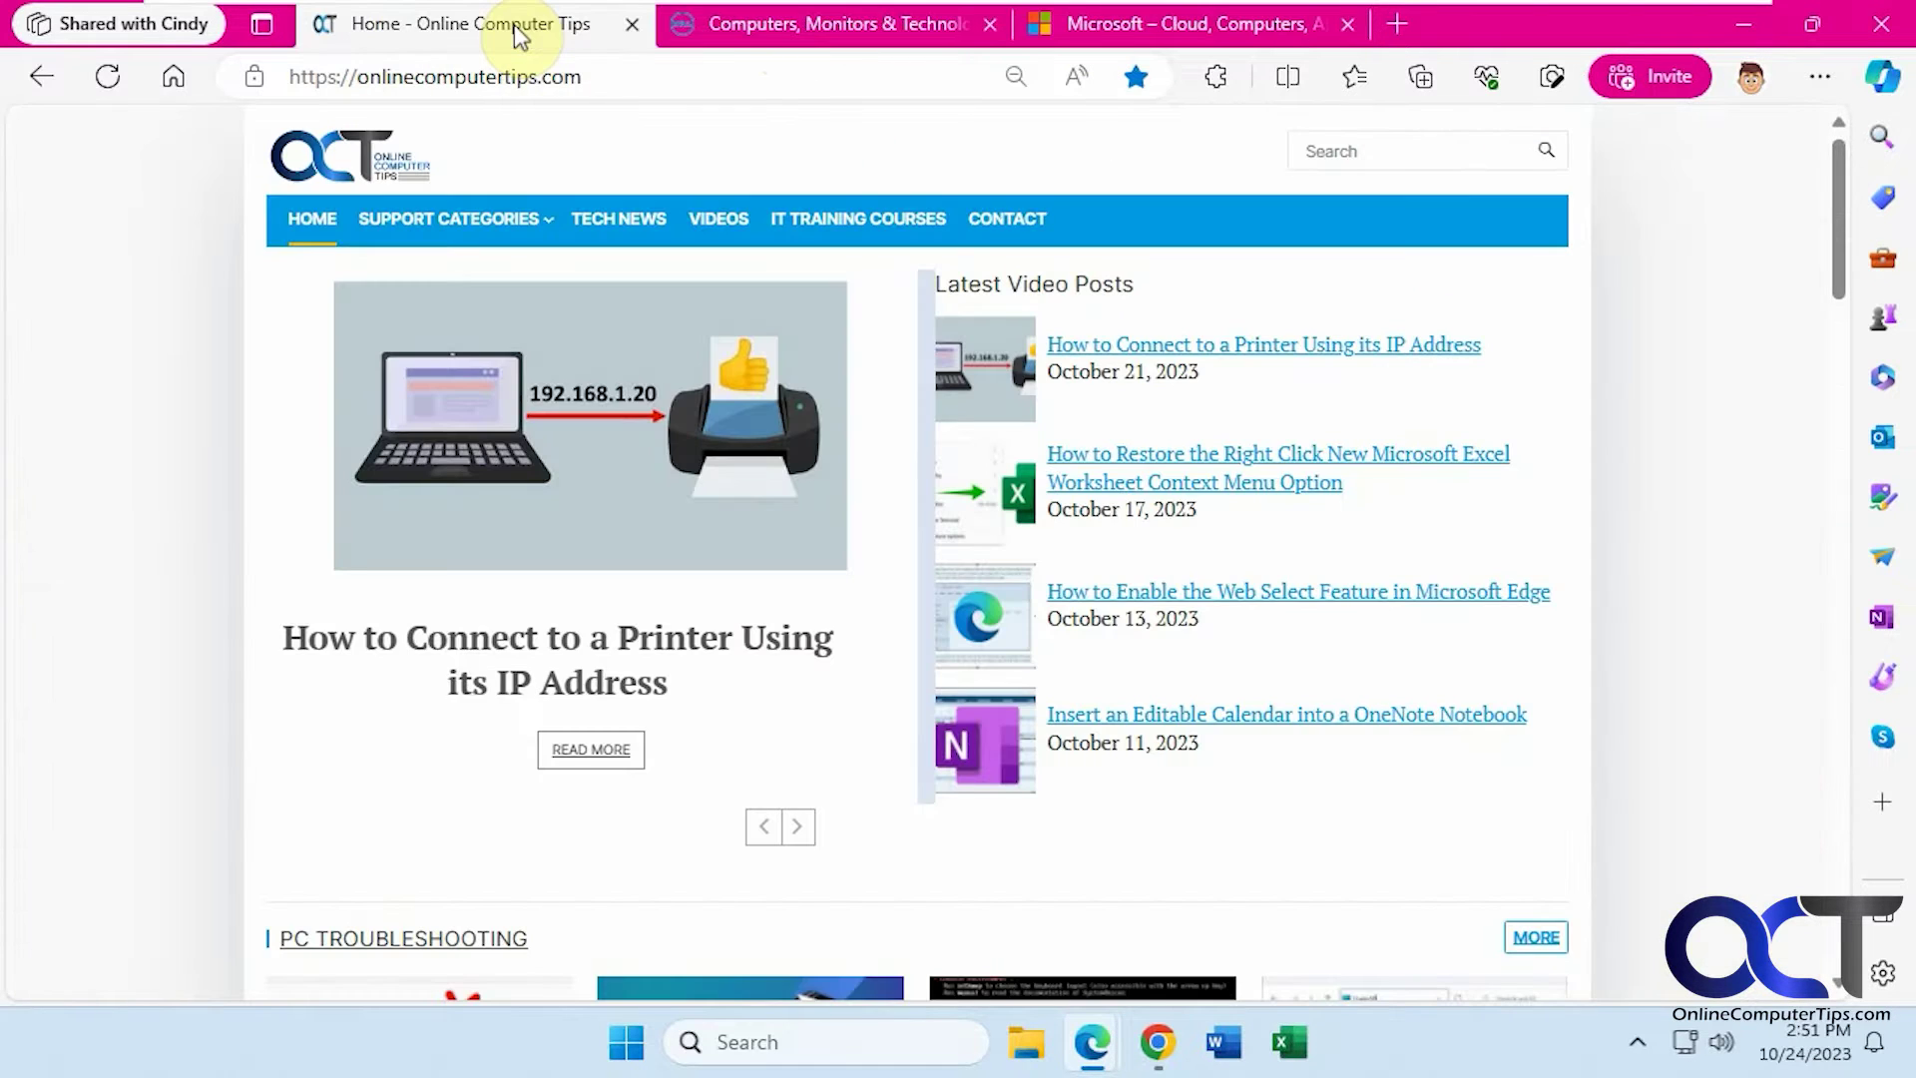
# - Send a workspace invitation e-mail to the collaborator's suggested address
pyautogui.click(122, 30)
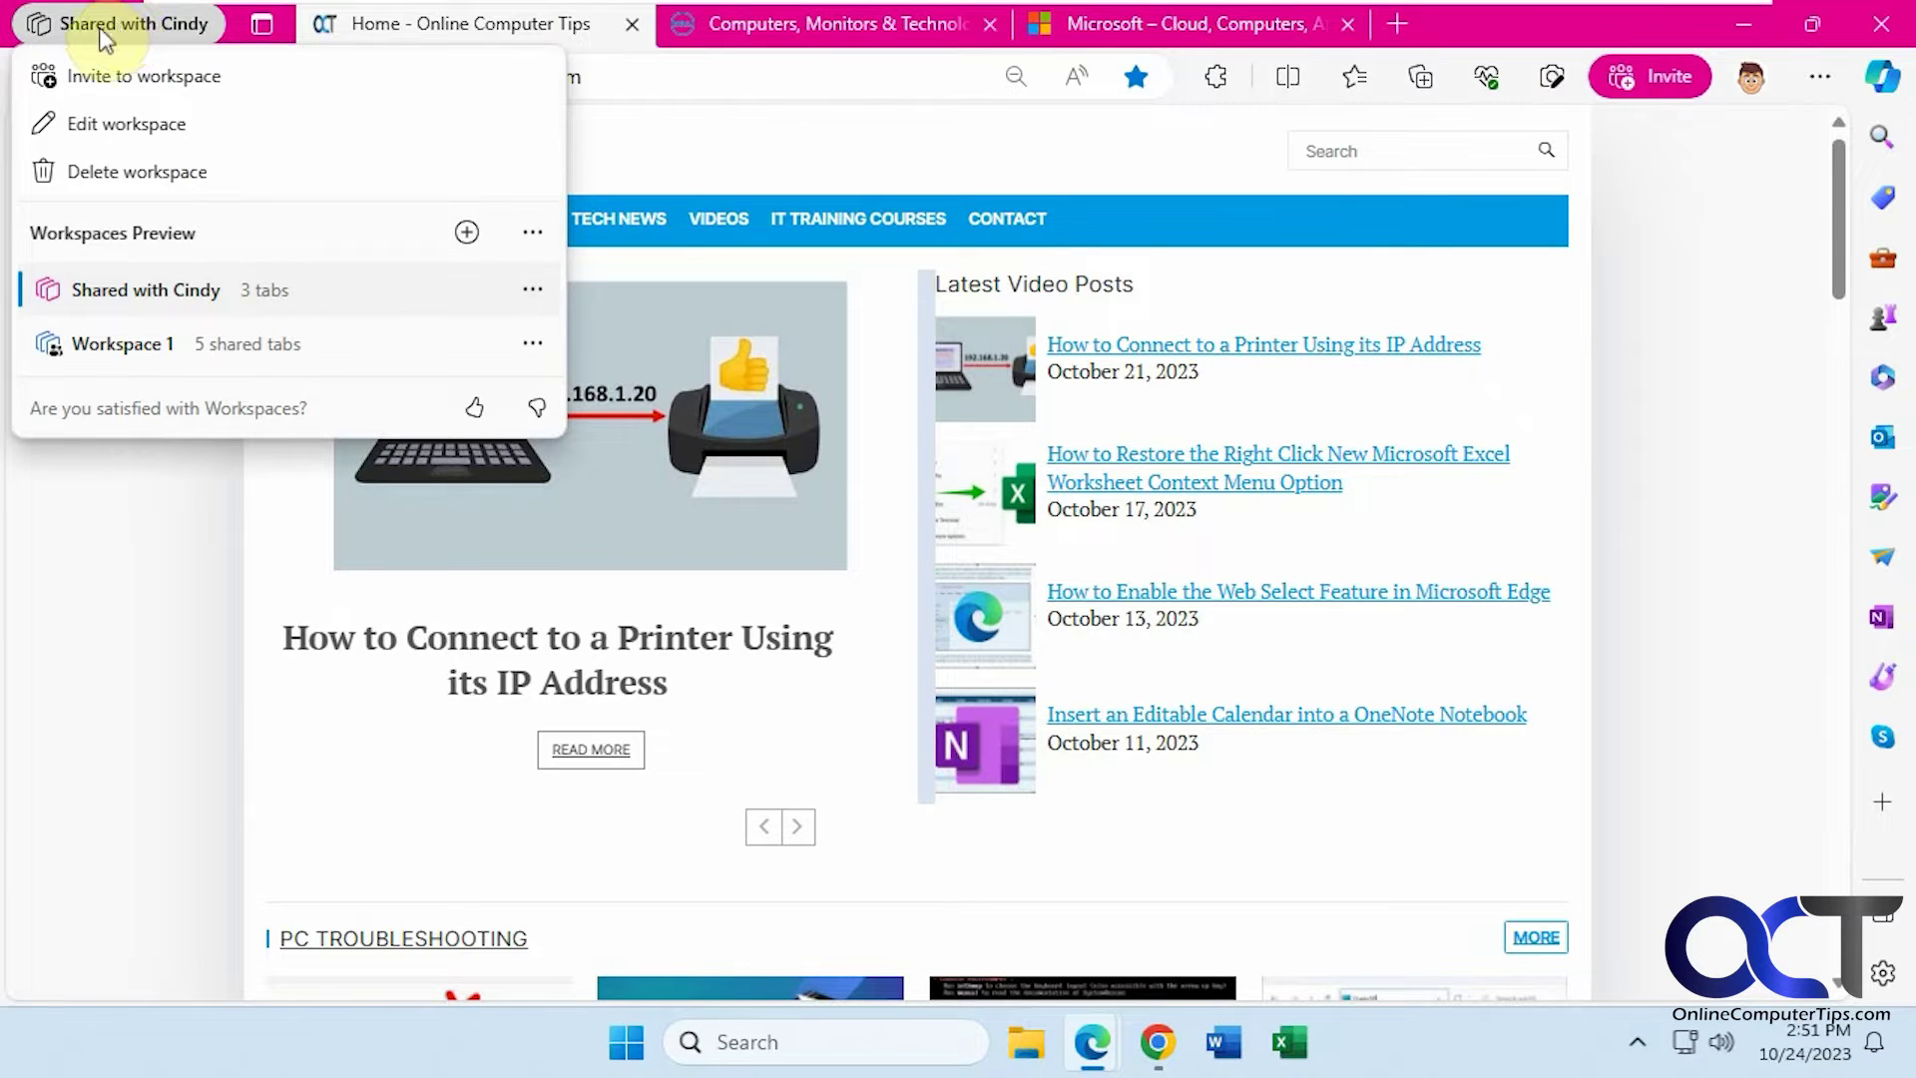
pyautogui.click(164, 79)
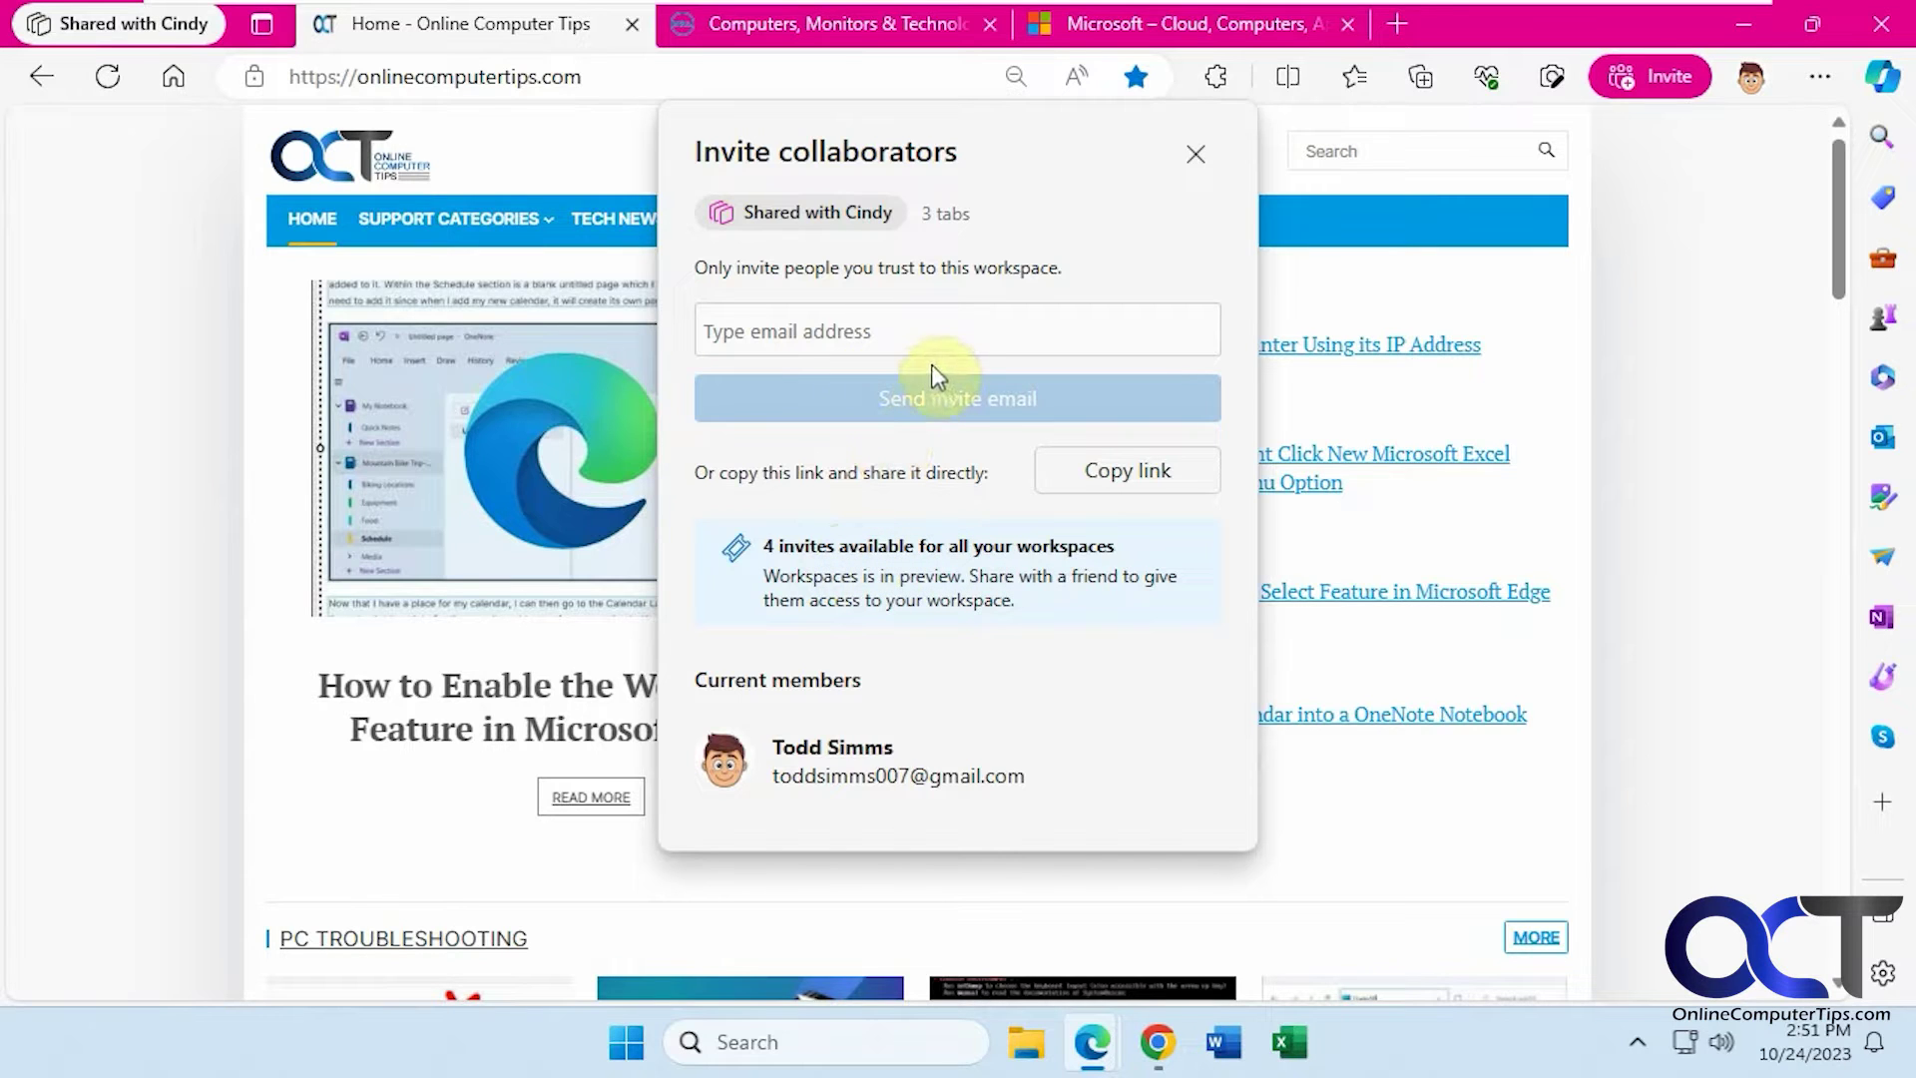
pyautogui.click(857, 322)
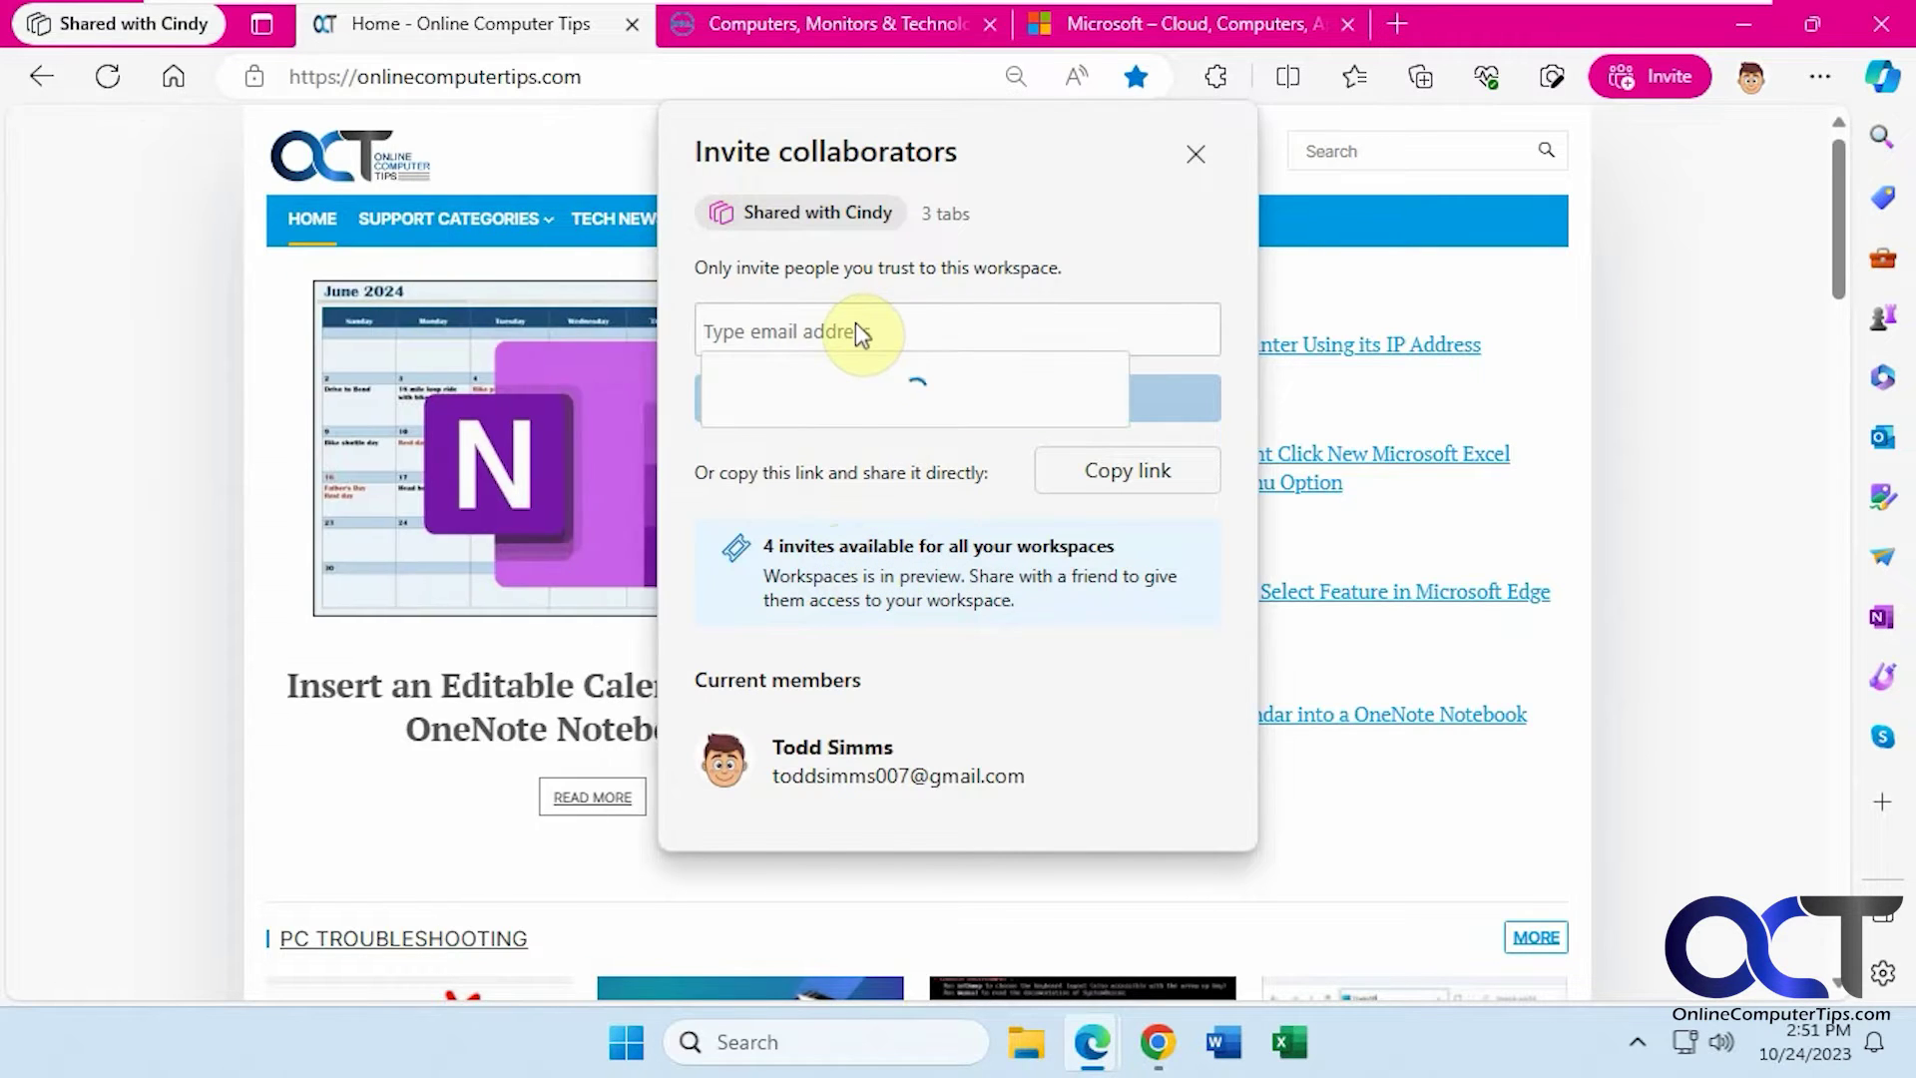
pyautogui.write('cindy')
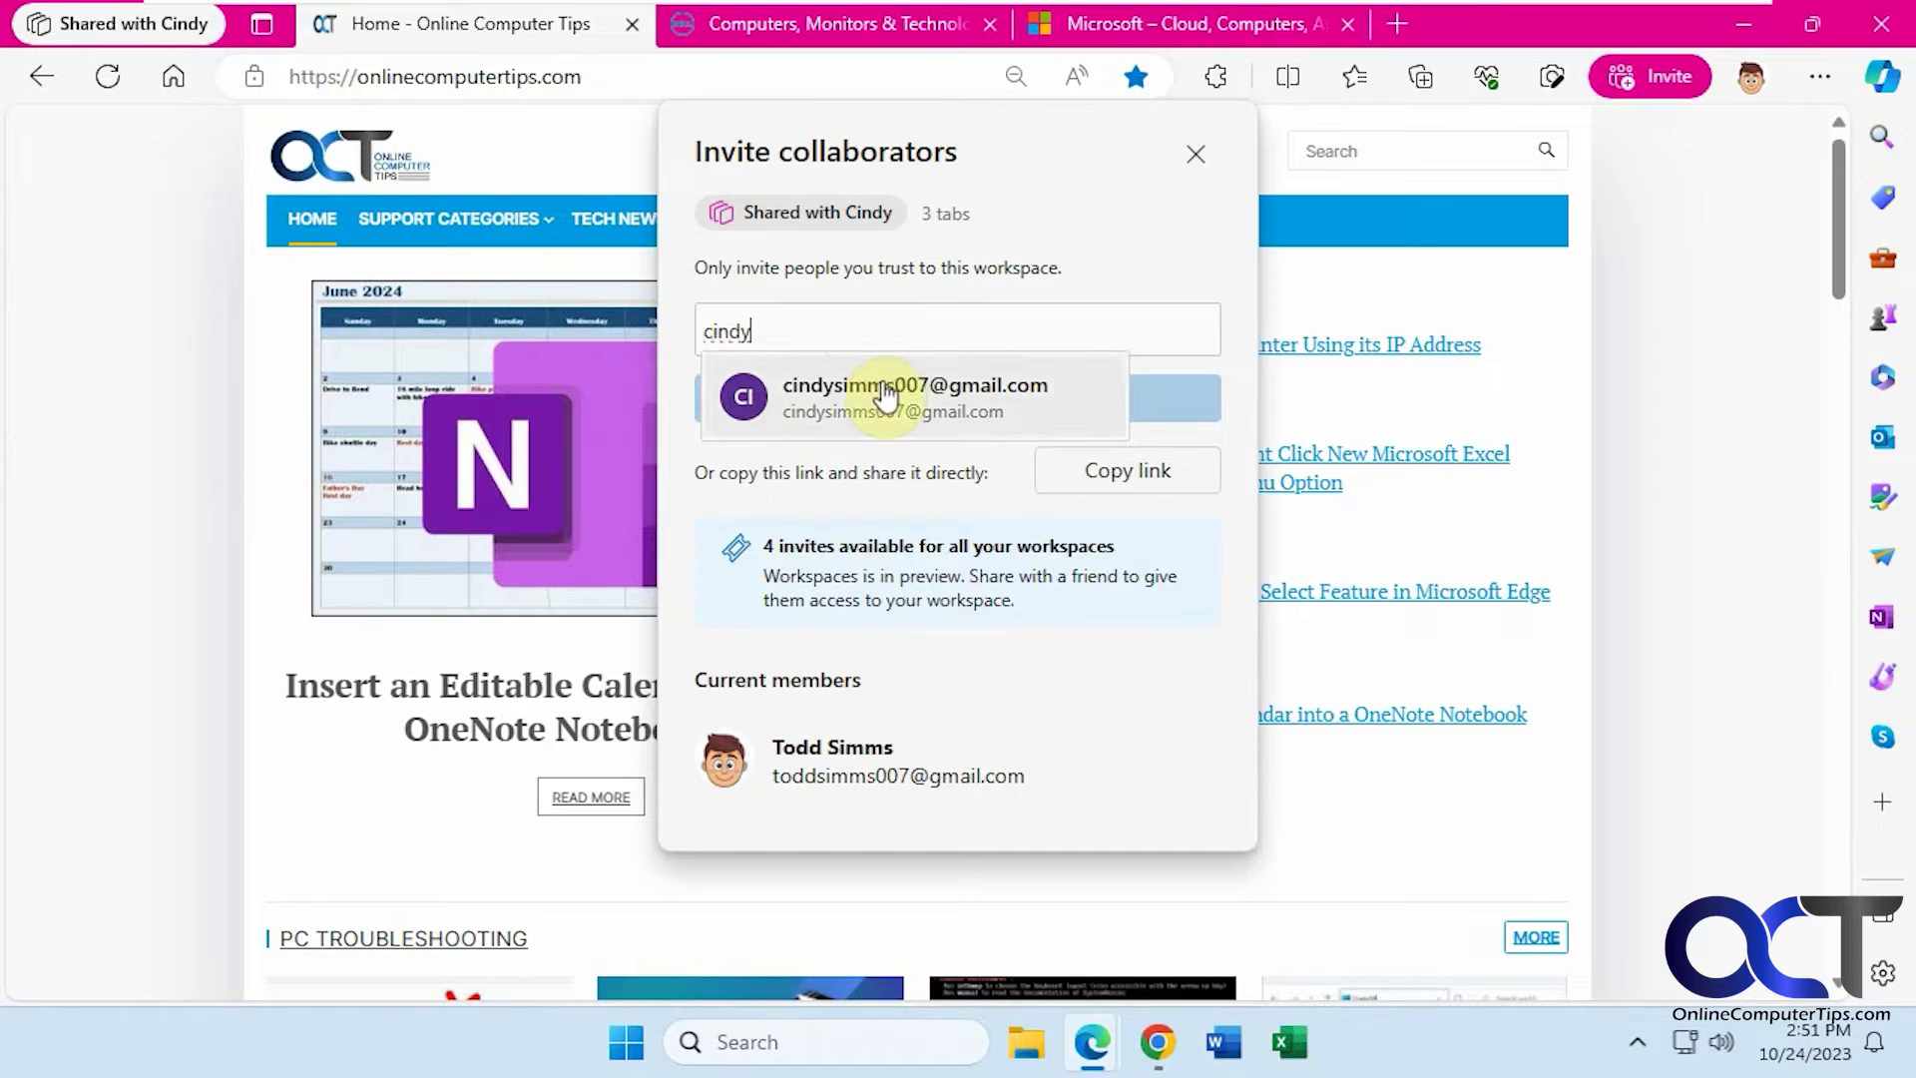
pyautogui.click(880, 390)
pyautogui.click(927, 455)
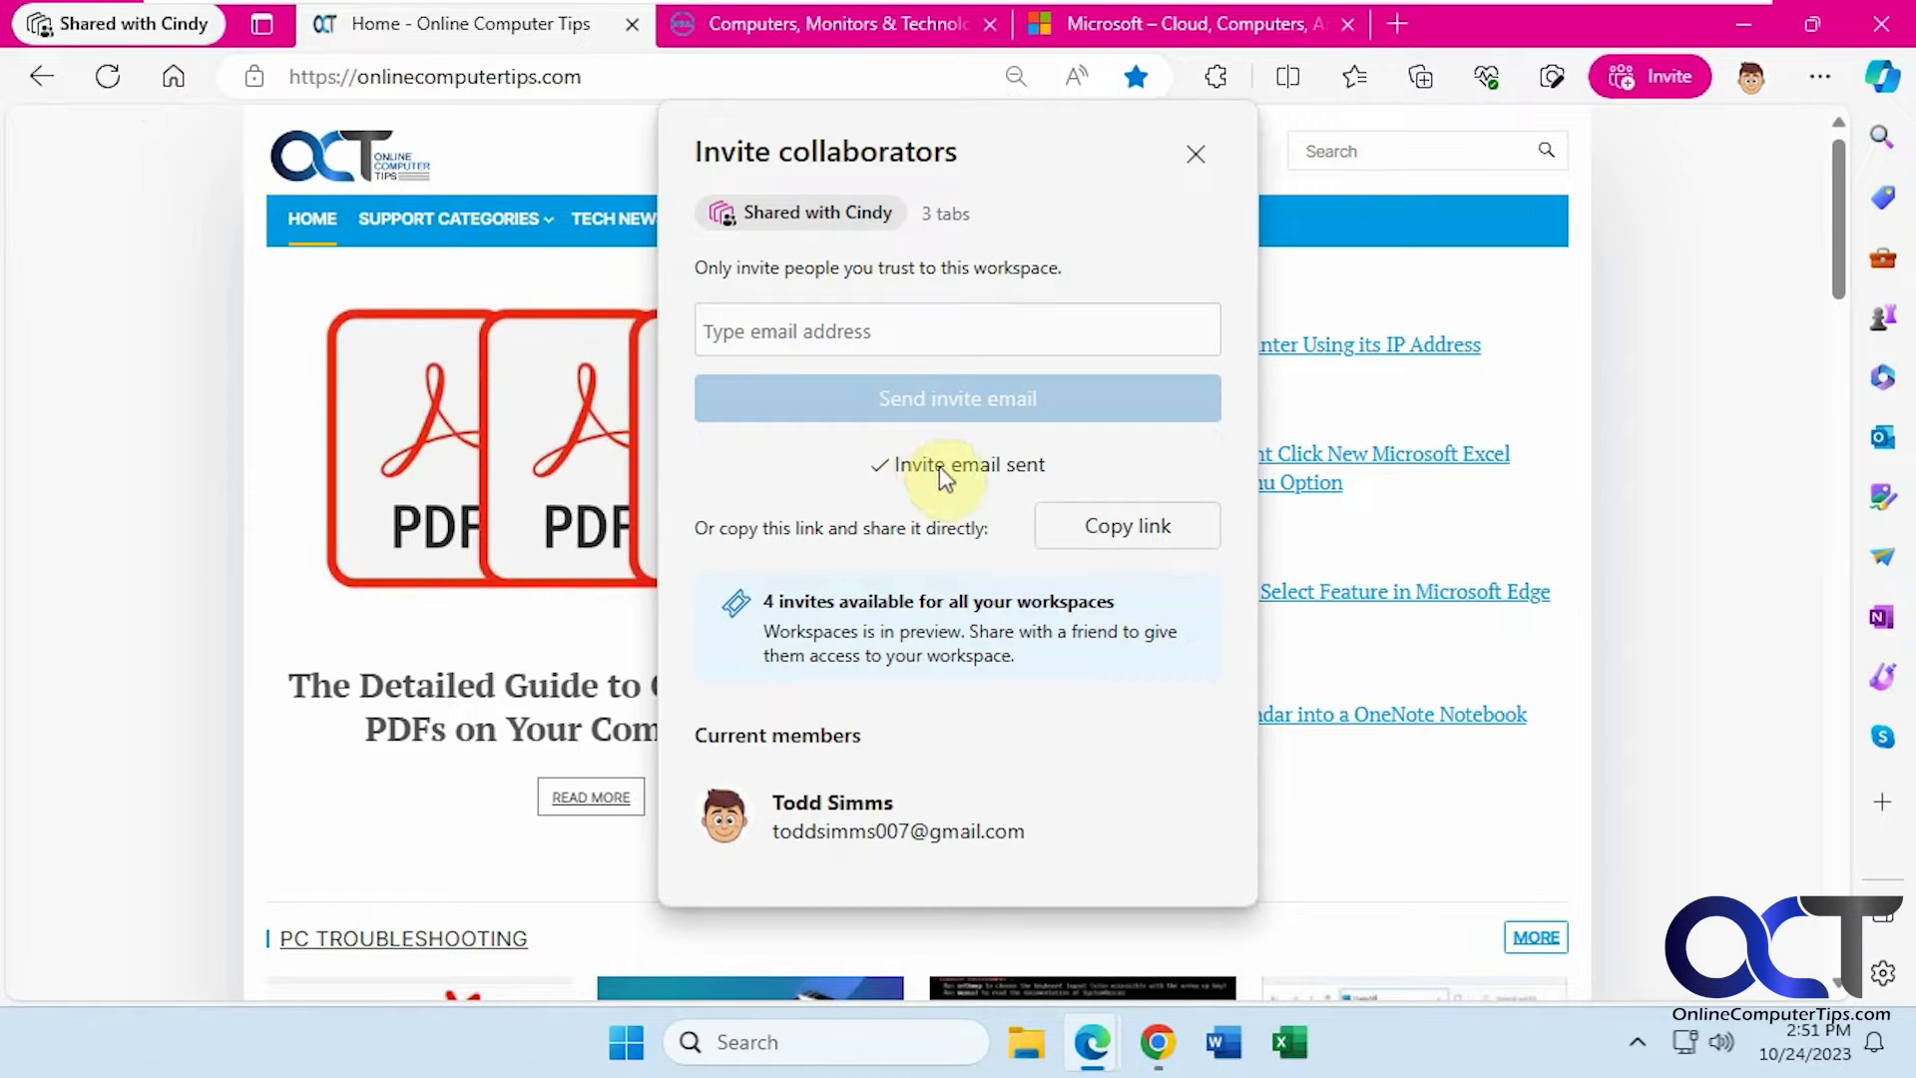
pyautogui.click(1197, 156)
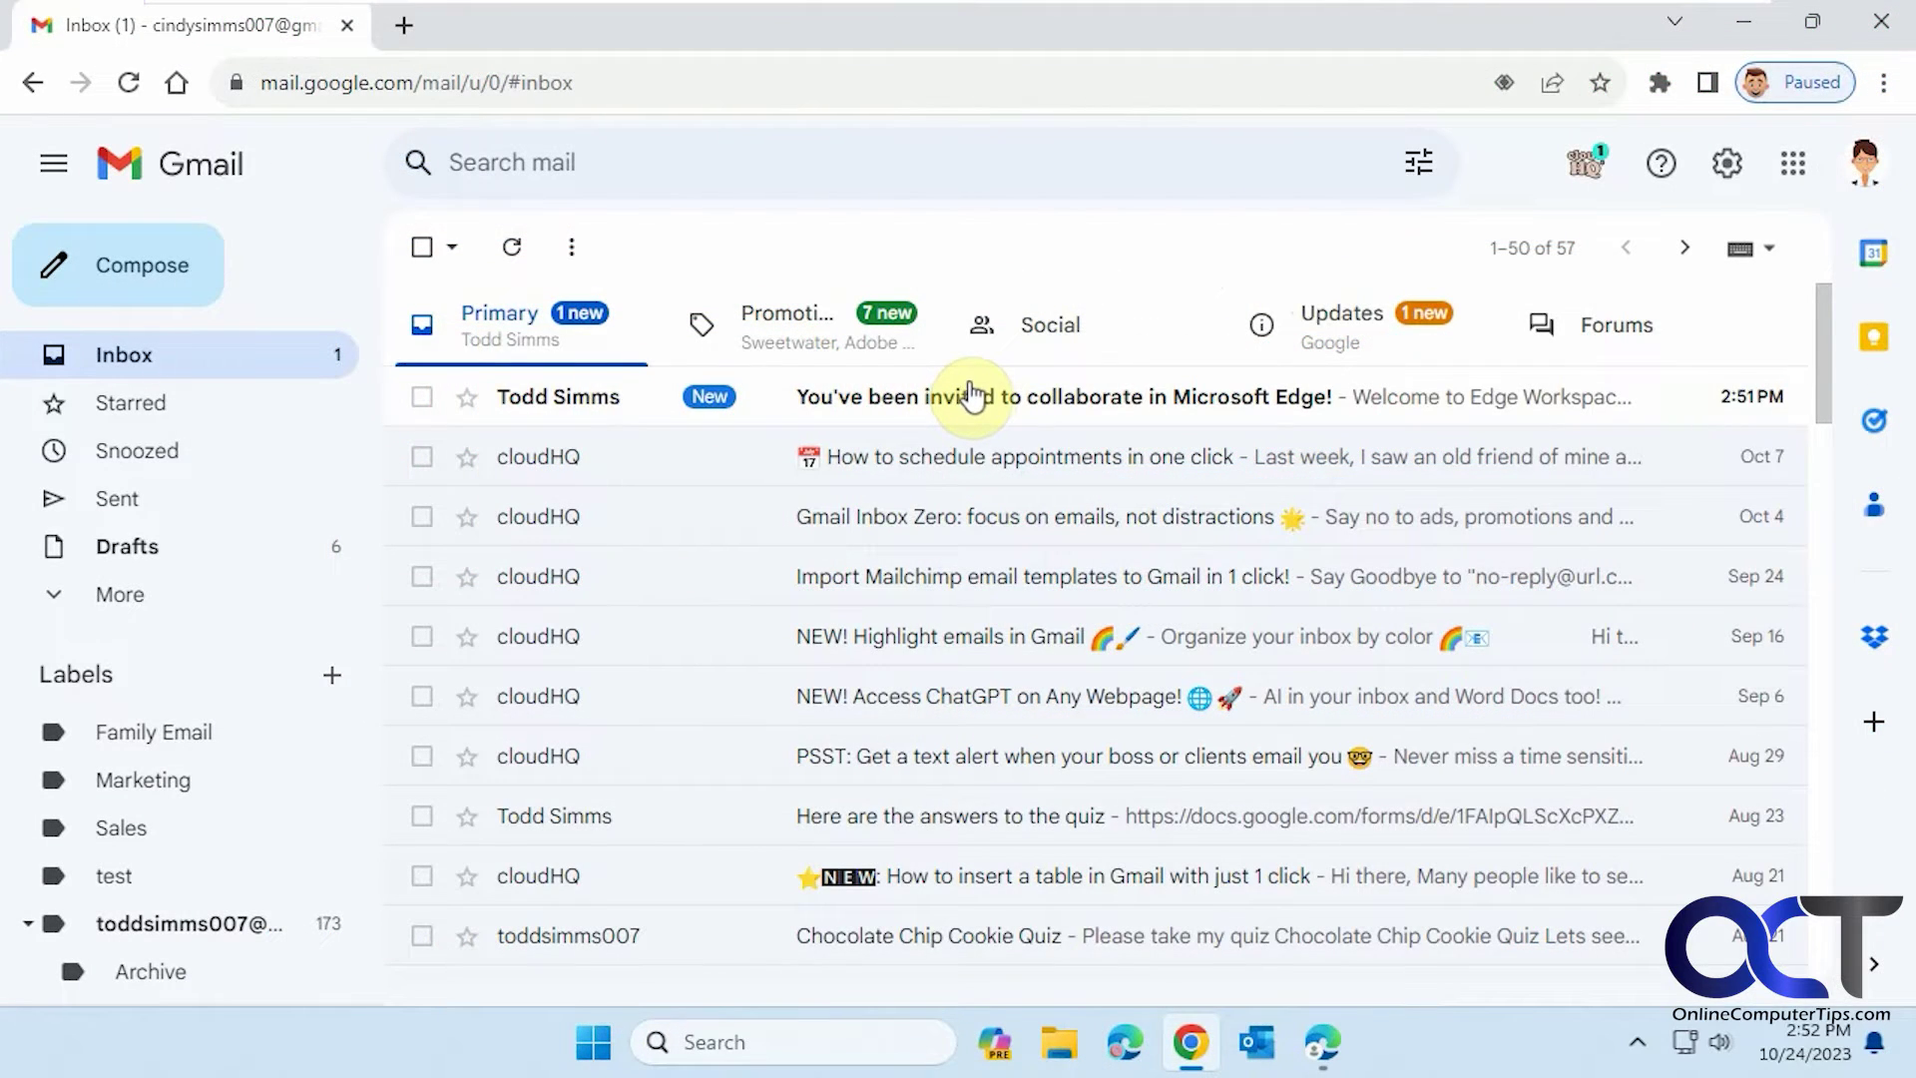
# - Join the workspace from the Gmail invitation, always allowing the site to open Edge
pyautogui.click(976, 397)
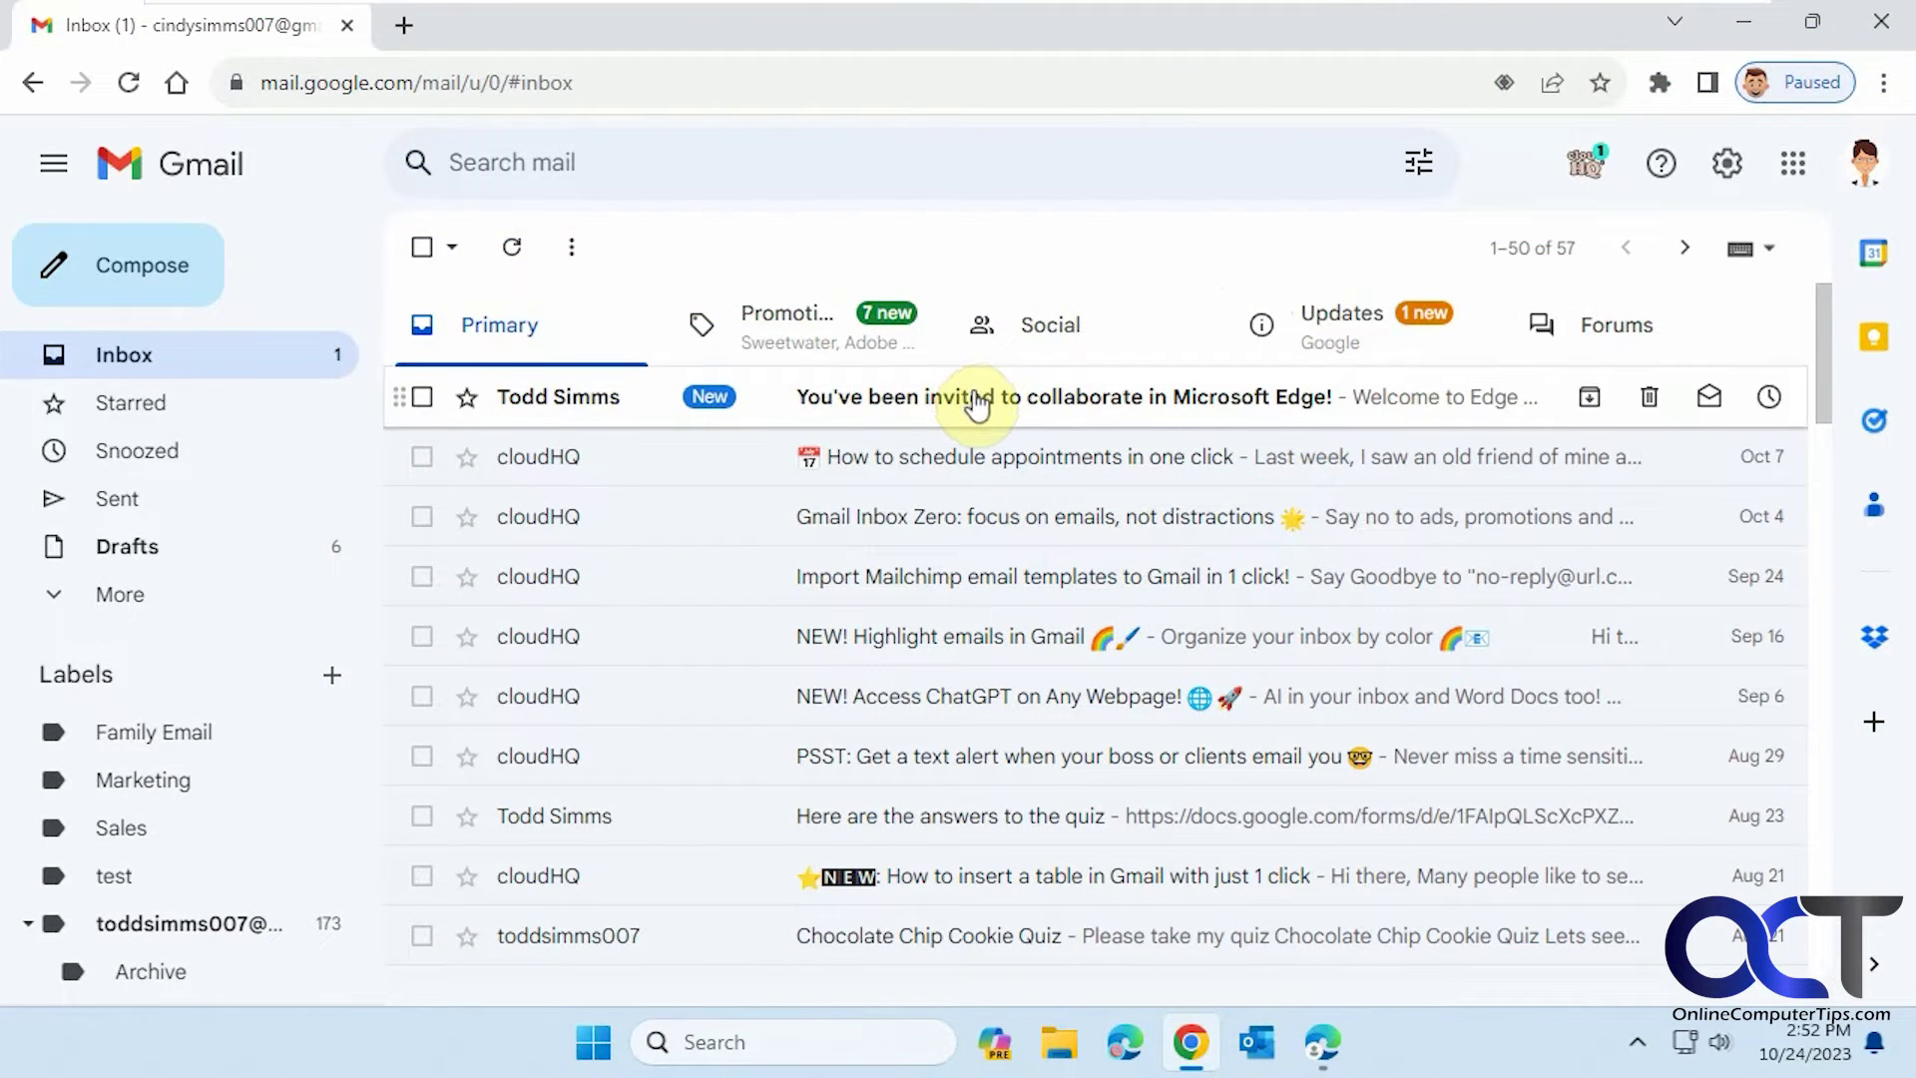
pyautogui.scroll(-6, 975, 406)
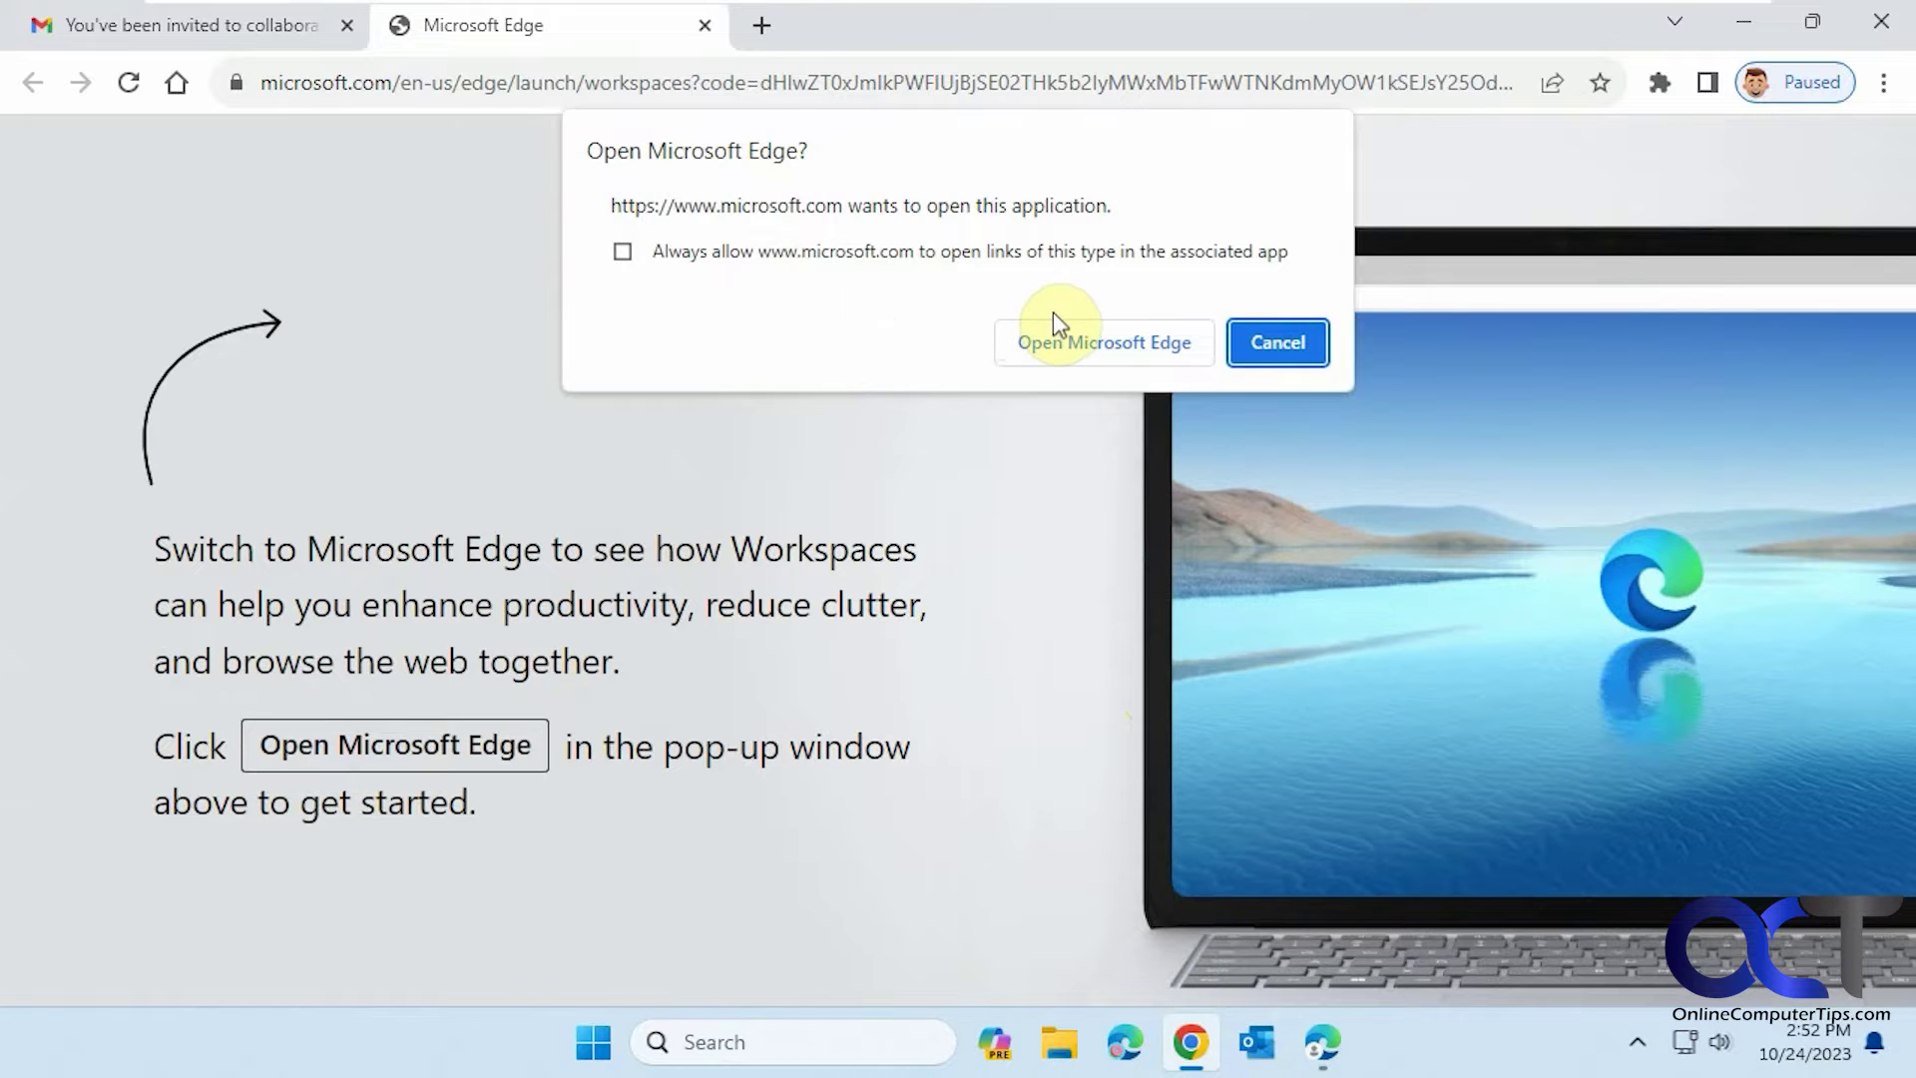
pyautogui.click(772, 254)
pyautogui.click(1095, 342)
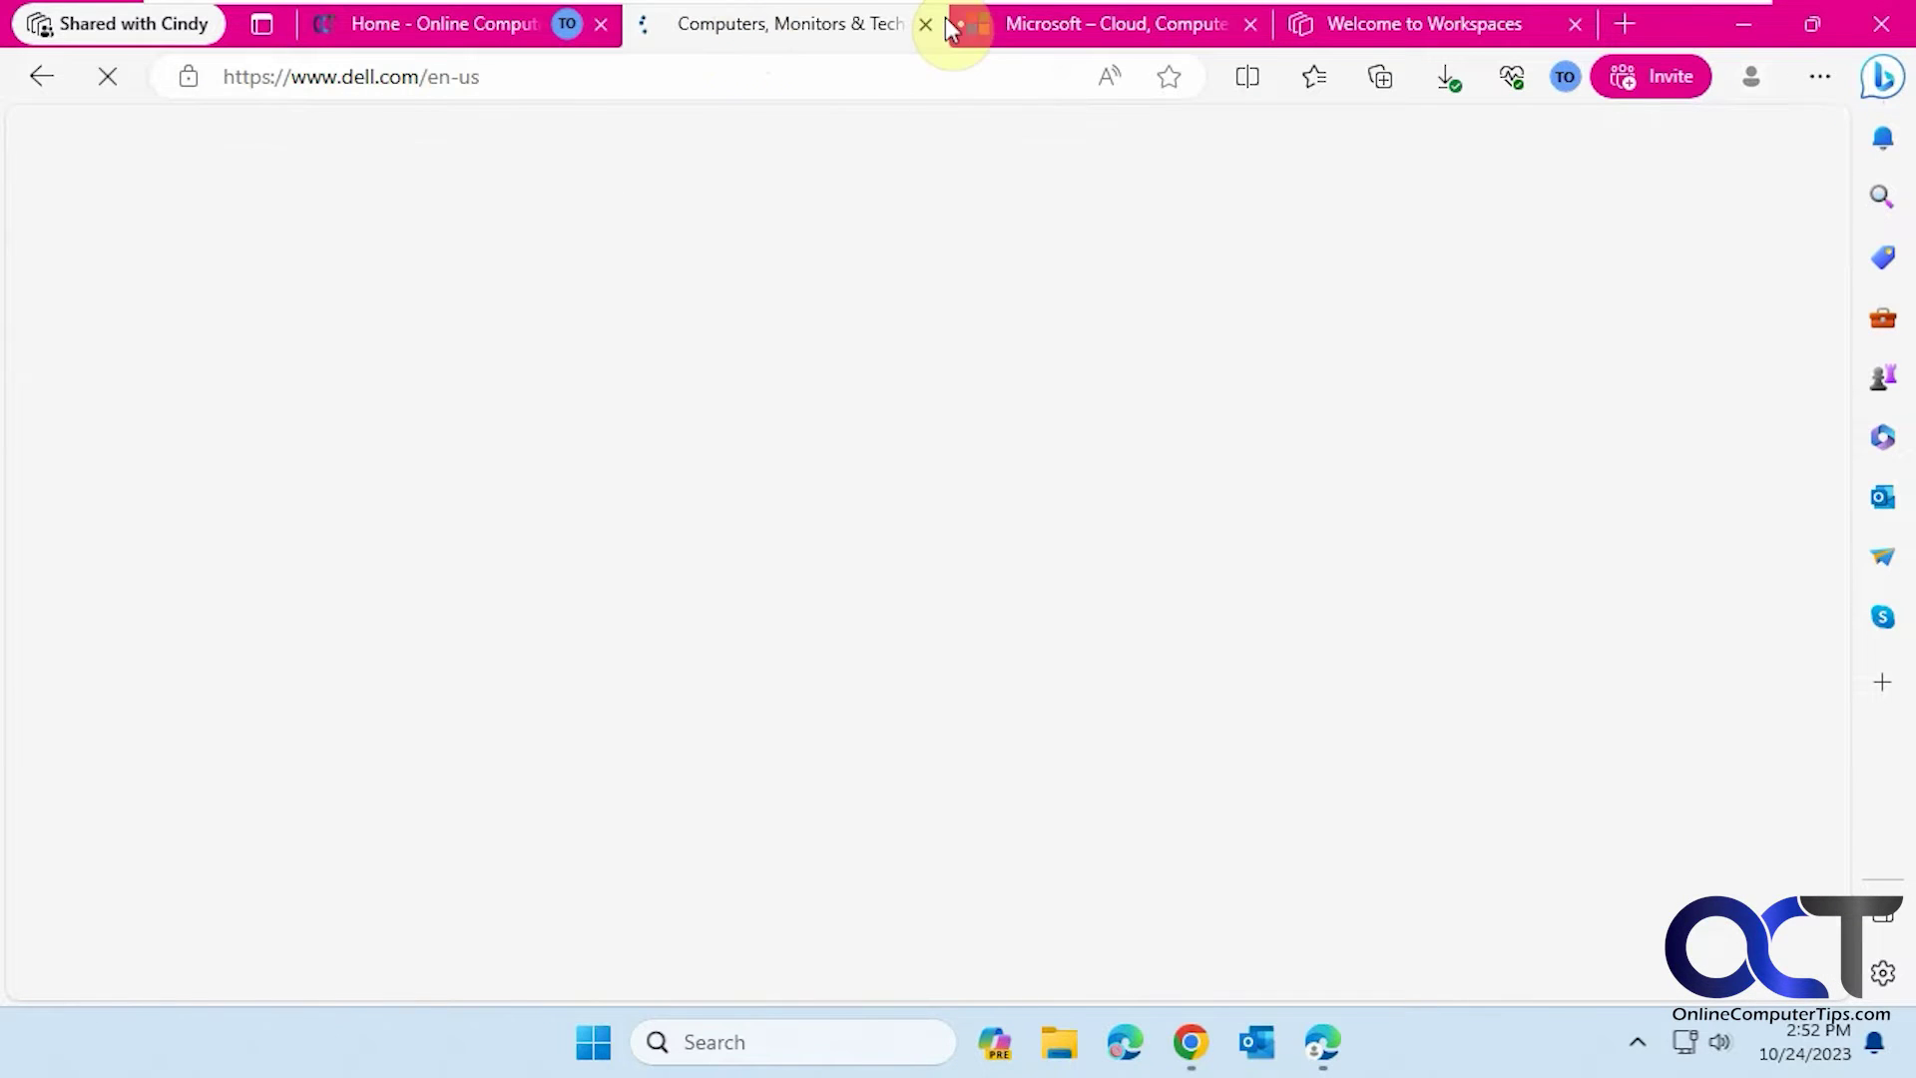
# - Close the Welcome to Workspaces tab after checking the Microsoft tab
pyautogui.click(1079, 17)
pyautogui.click(1382, 28)
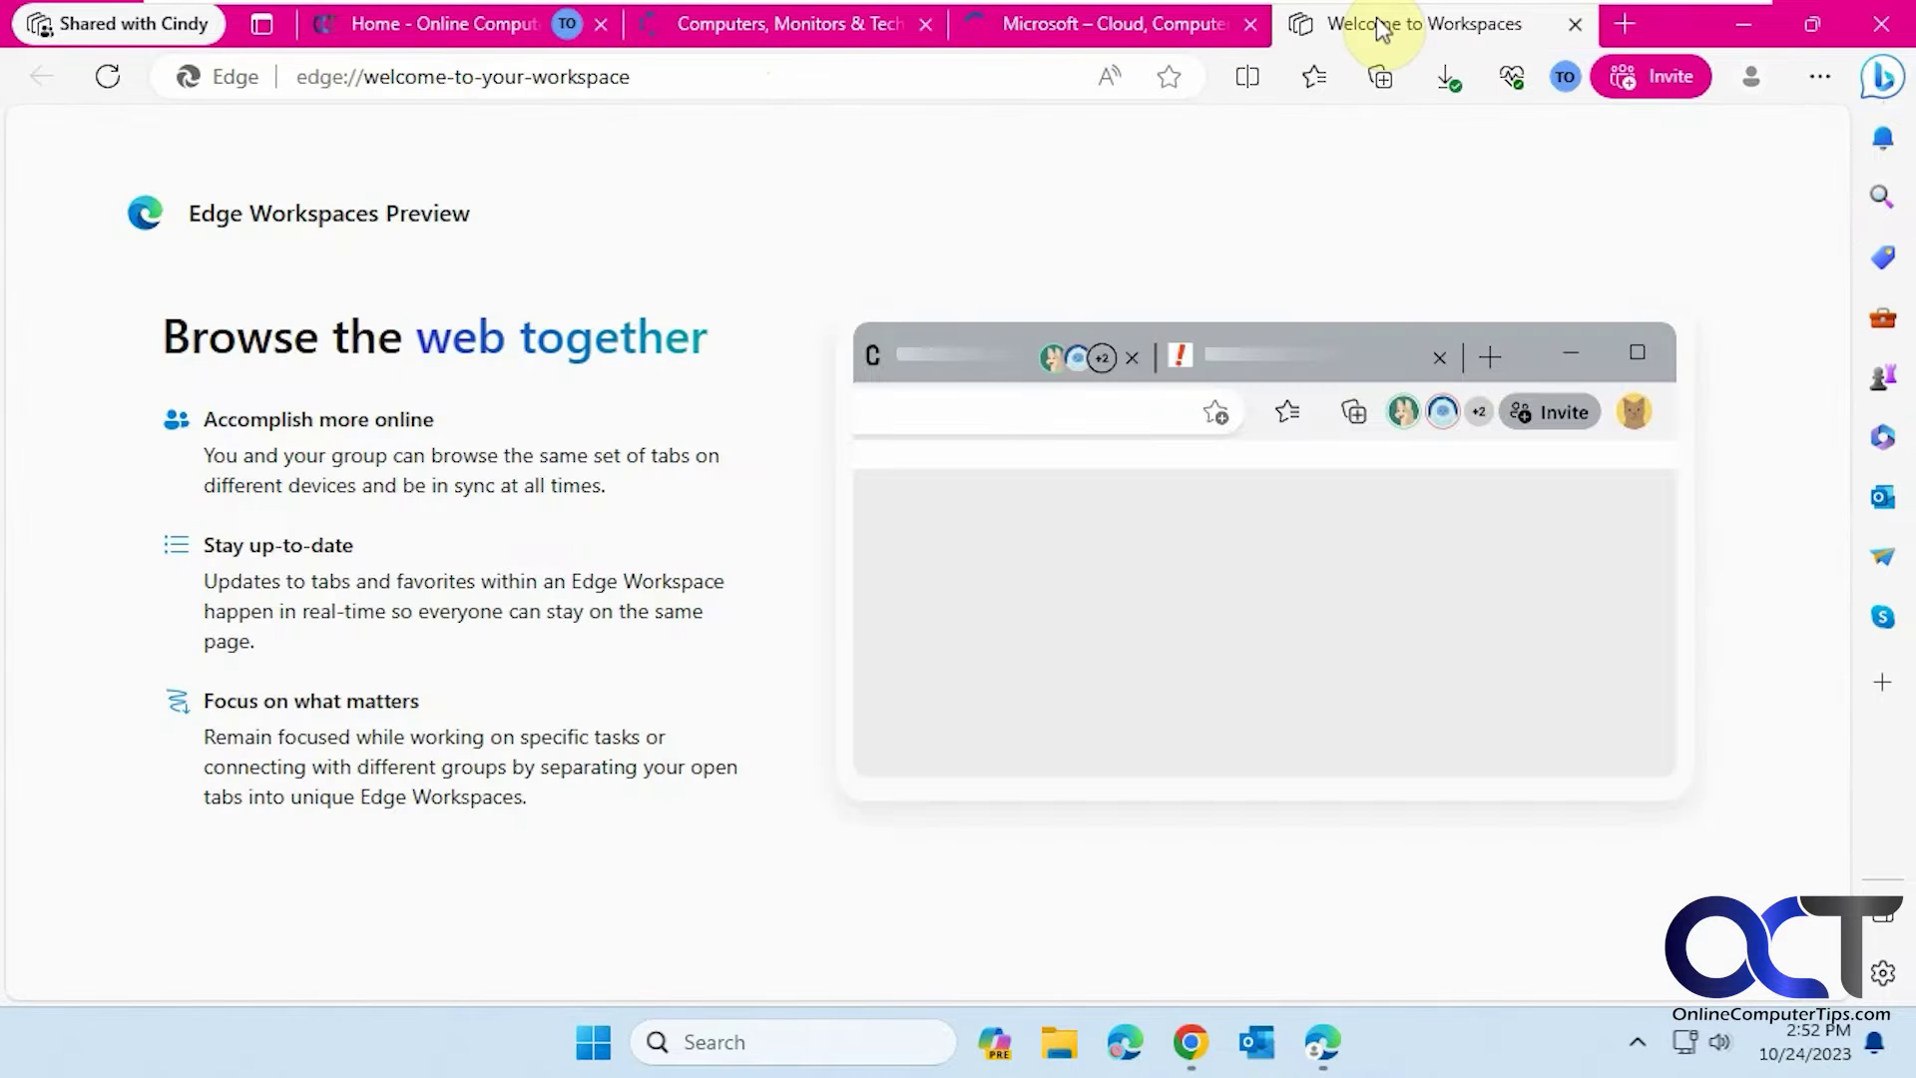
pyautogui.click(1573, 24)
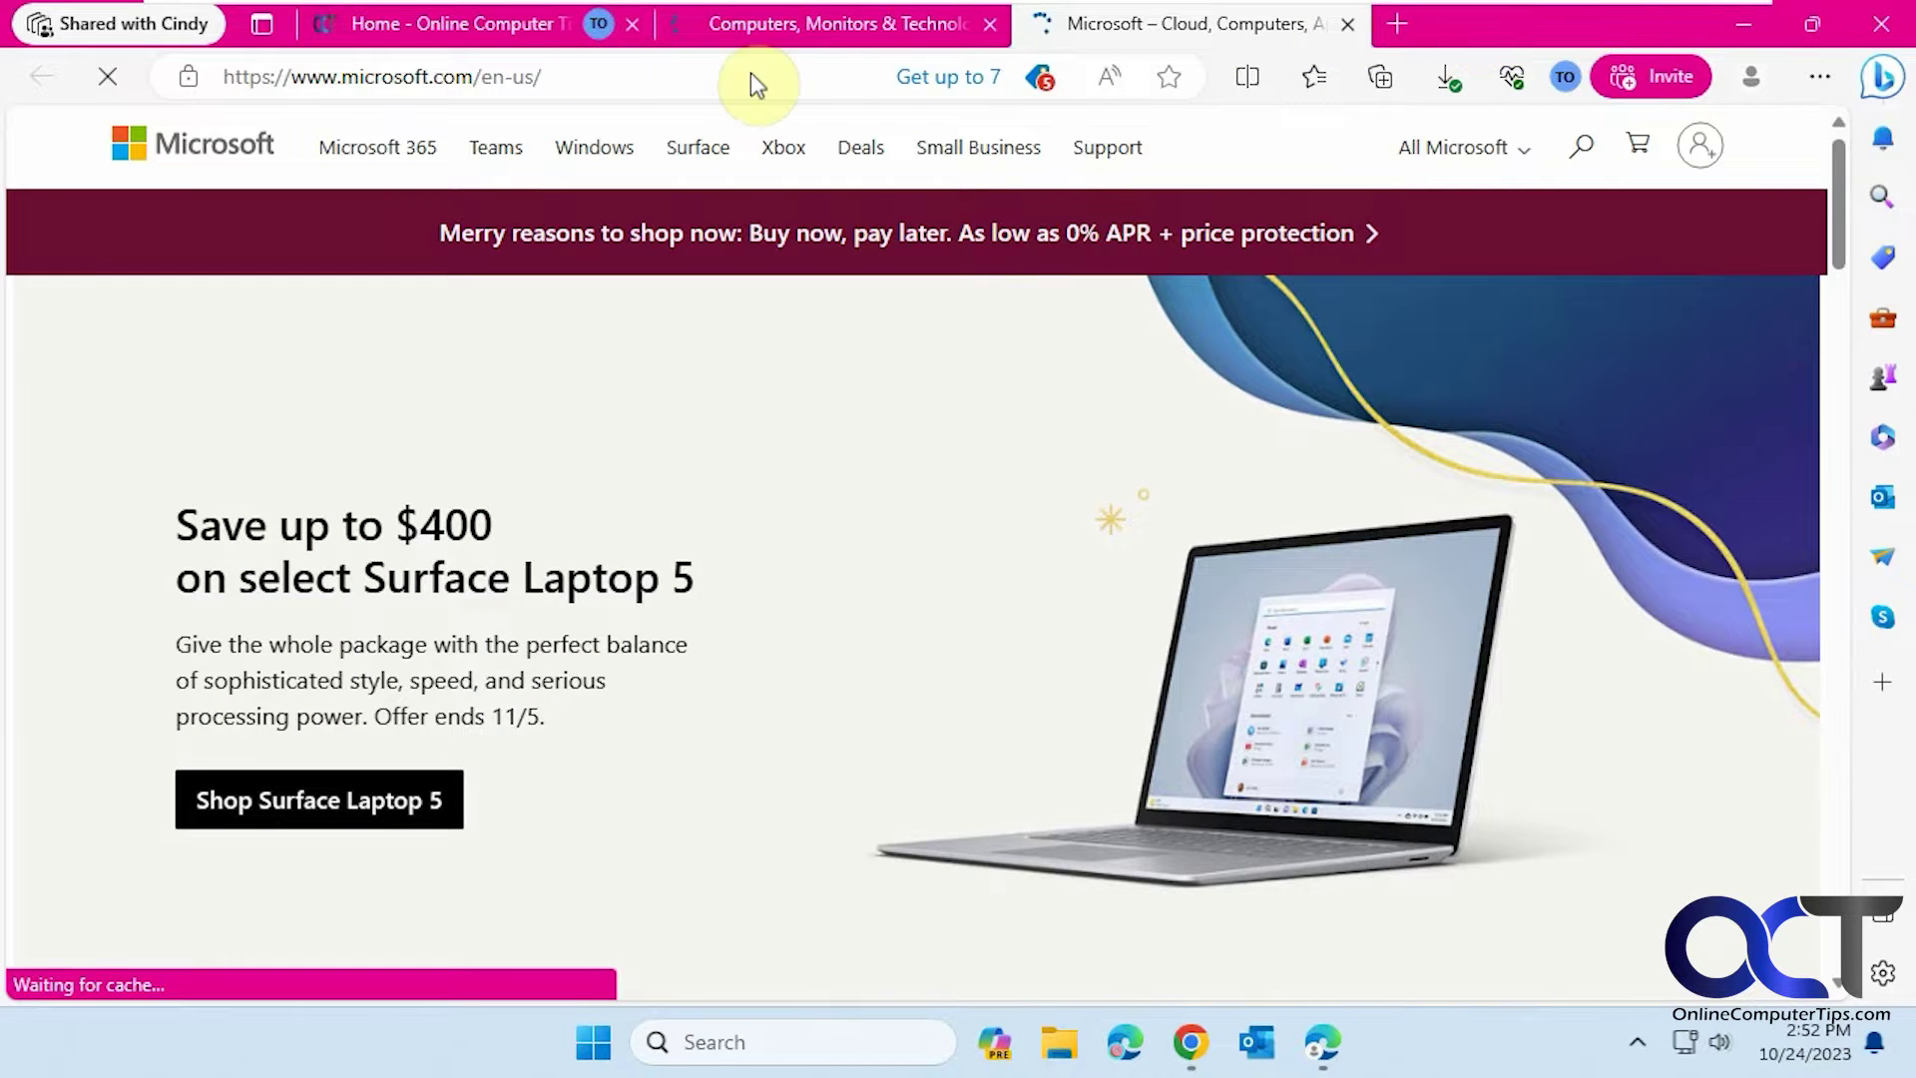
# - Check the shared workspace's current members list, then close it
pyautogui.moveTo(595, 30)
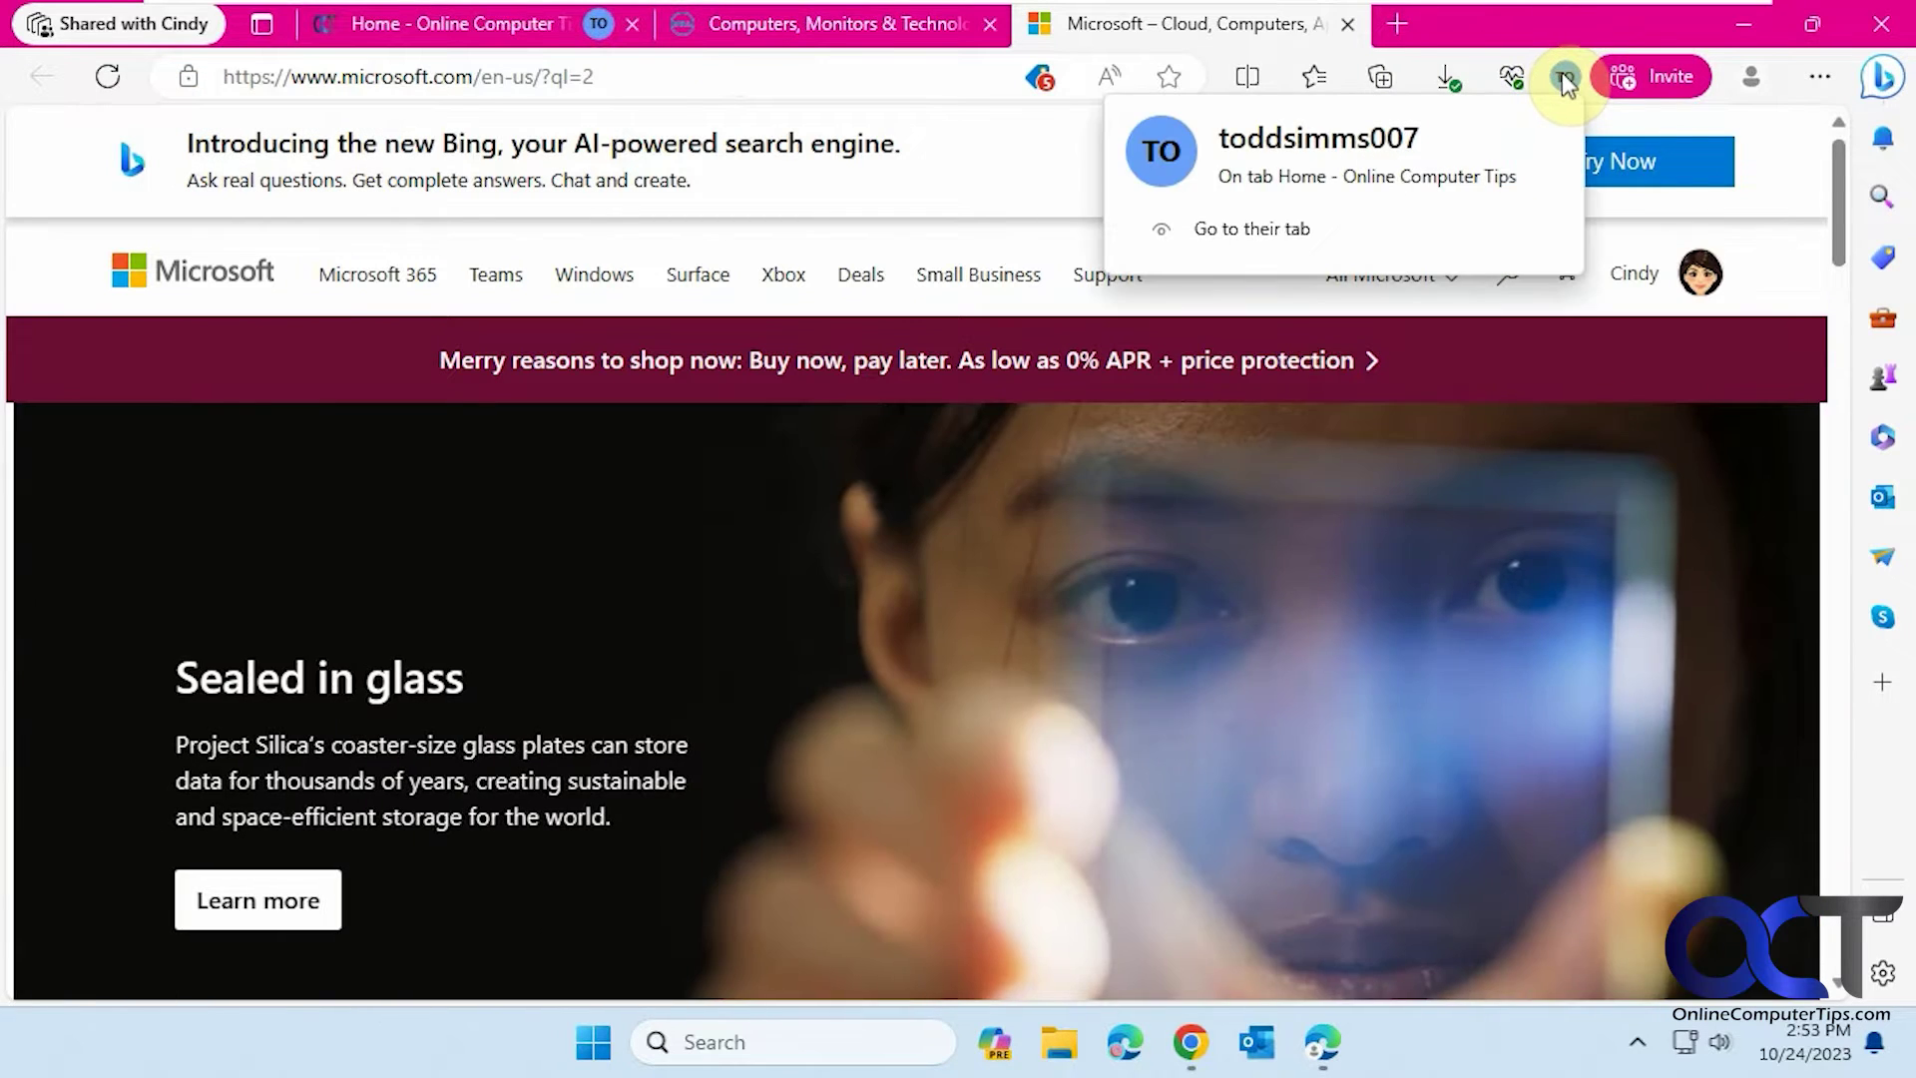
pyautogui.click(1659, 69)
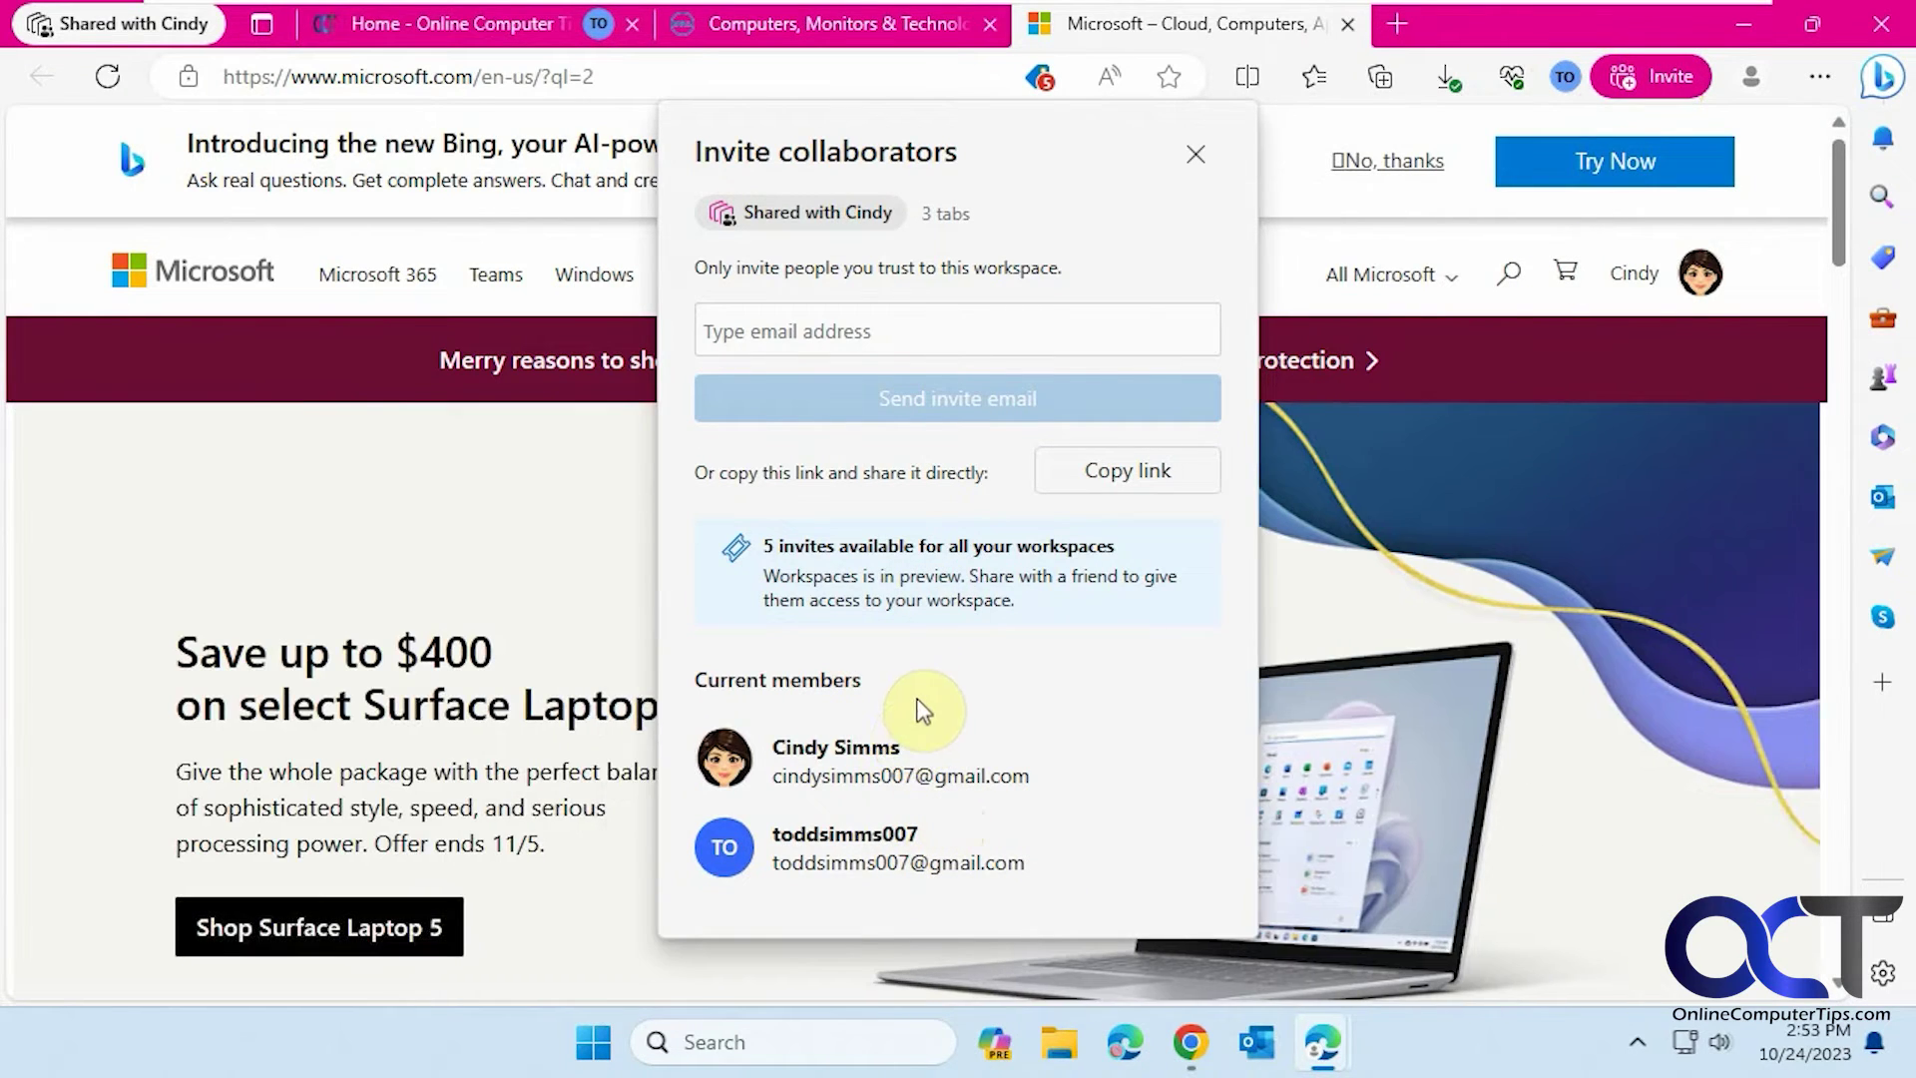
pyautogui.click(1196, 154)
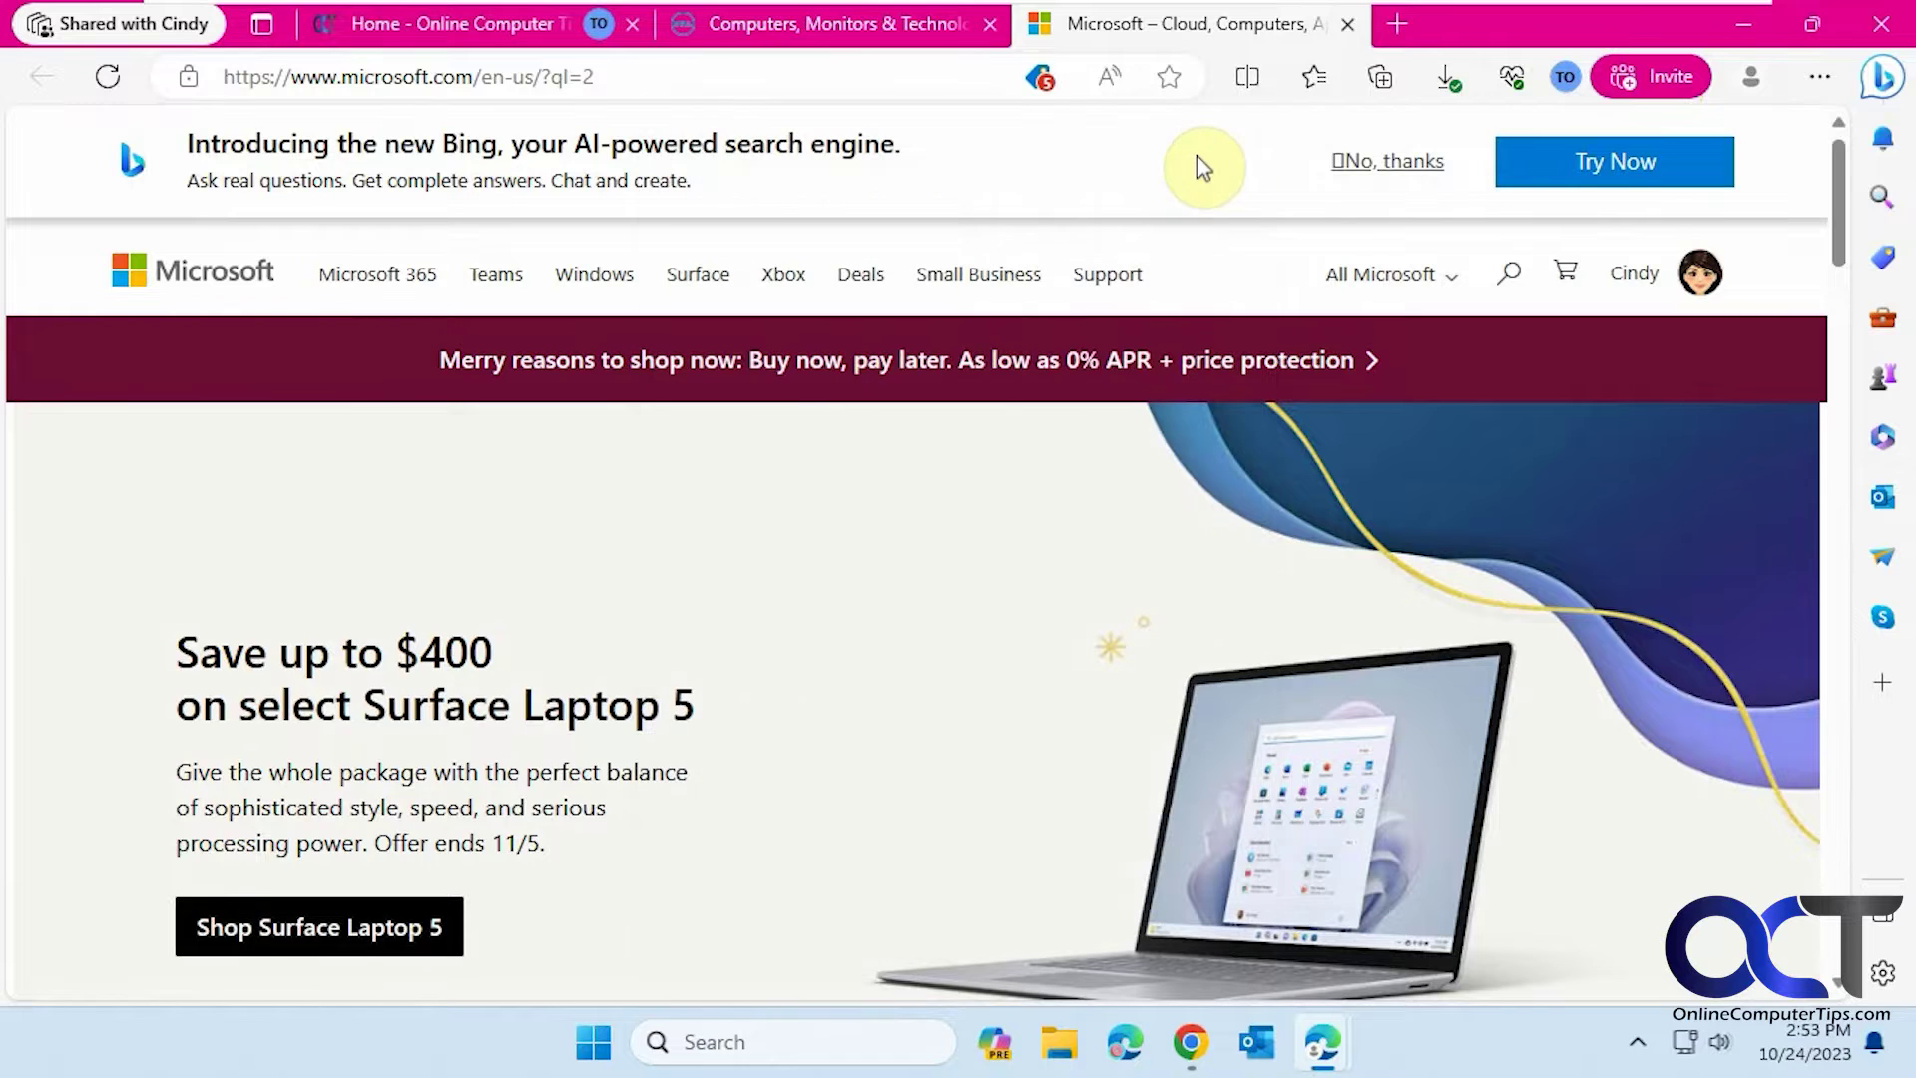
pyautogui.click(130, 30)
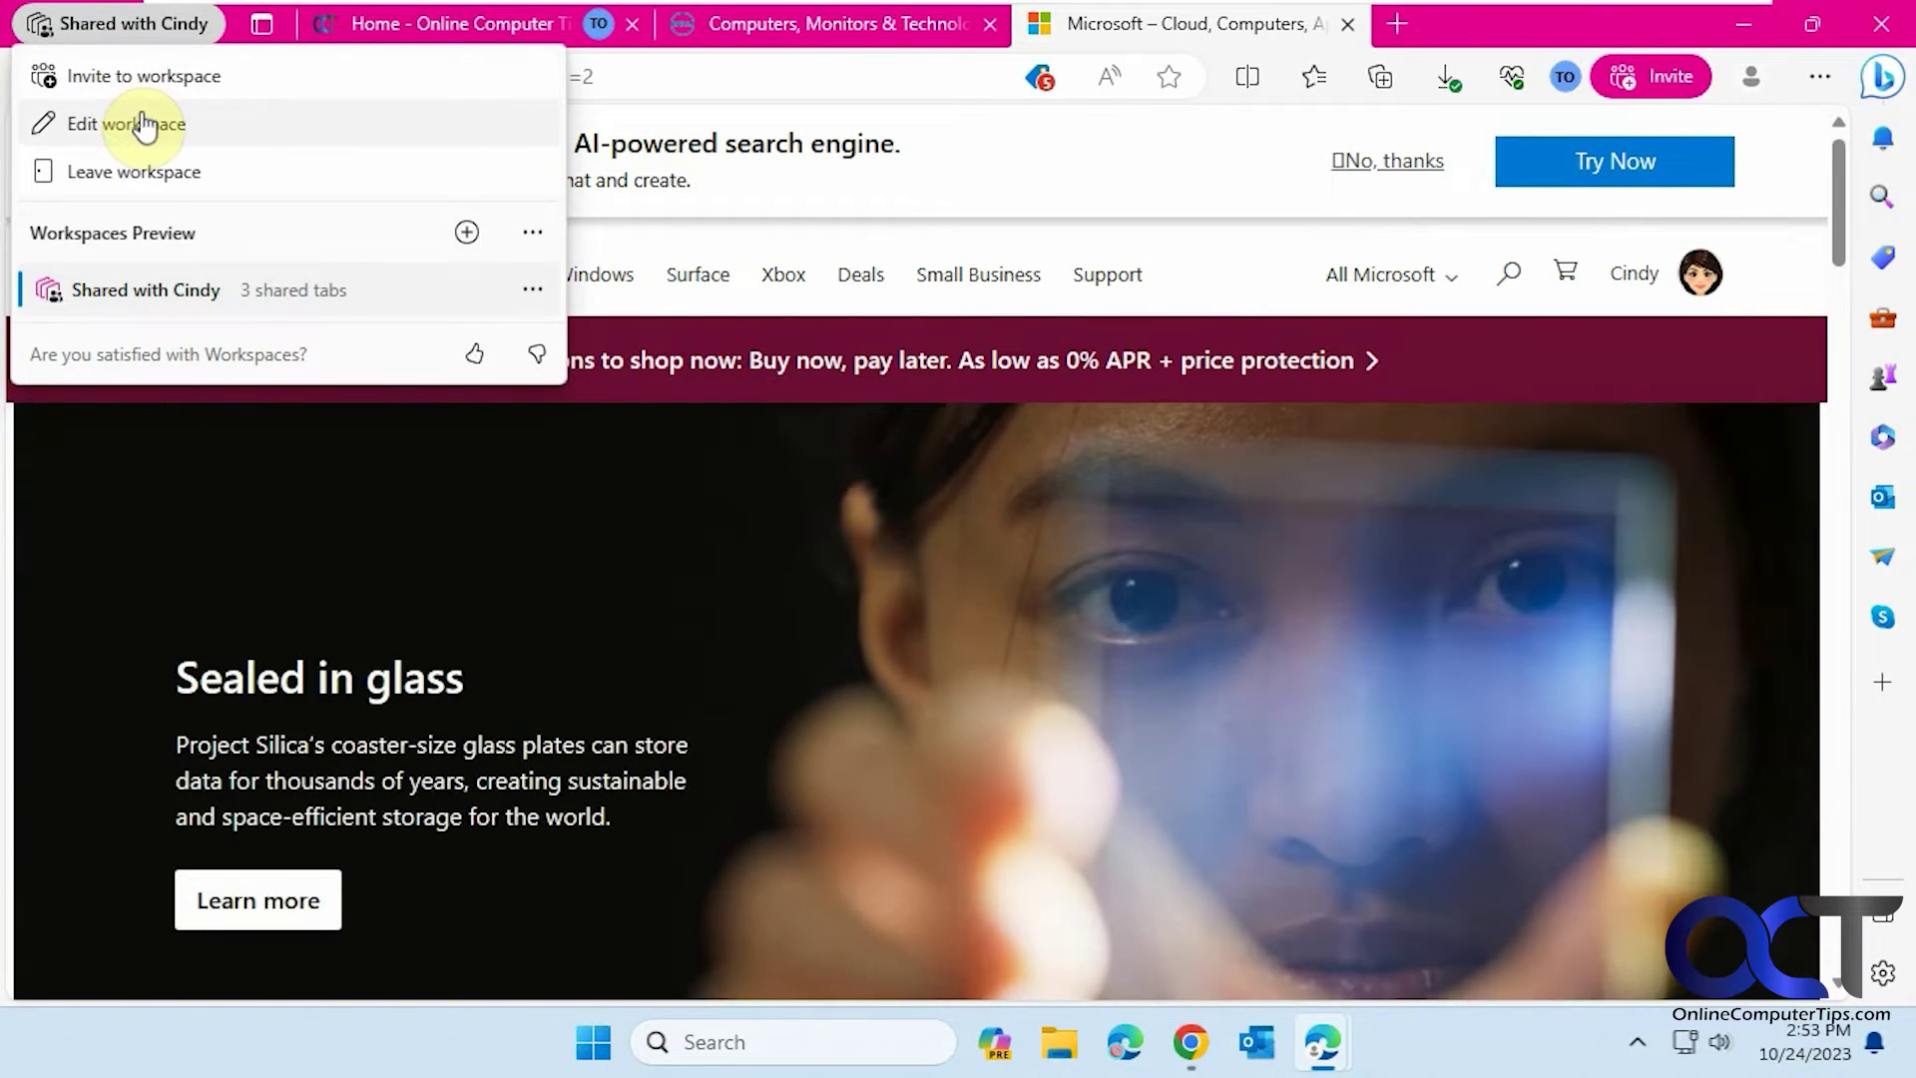
# - Recolour the workspace green, then briefly view and dismiss its extra options
pyautogui.click(145, 126)
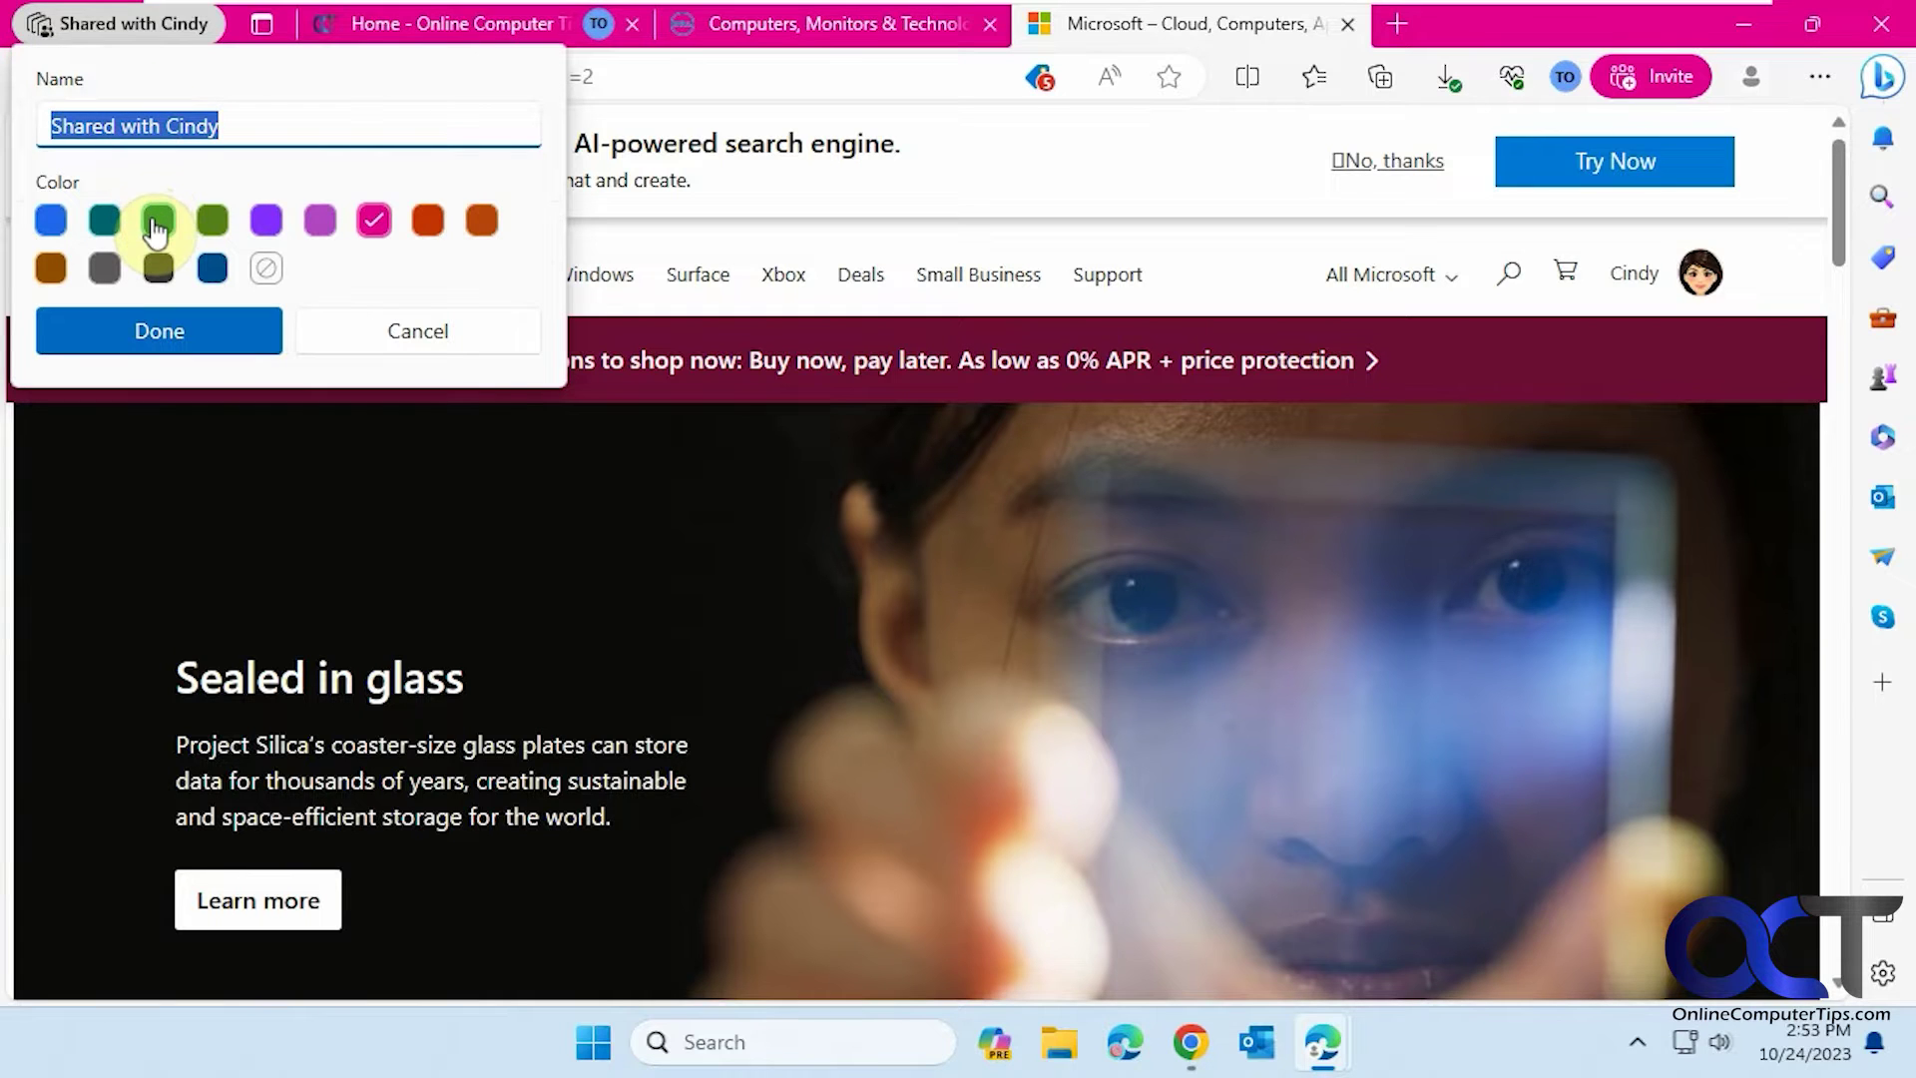
pyautogui.click(157, 222)
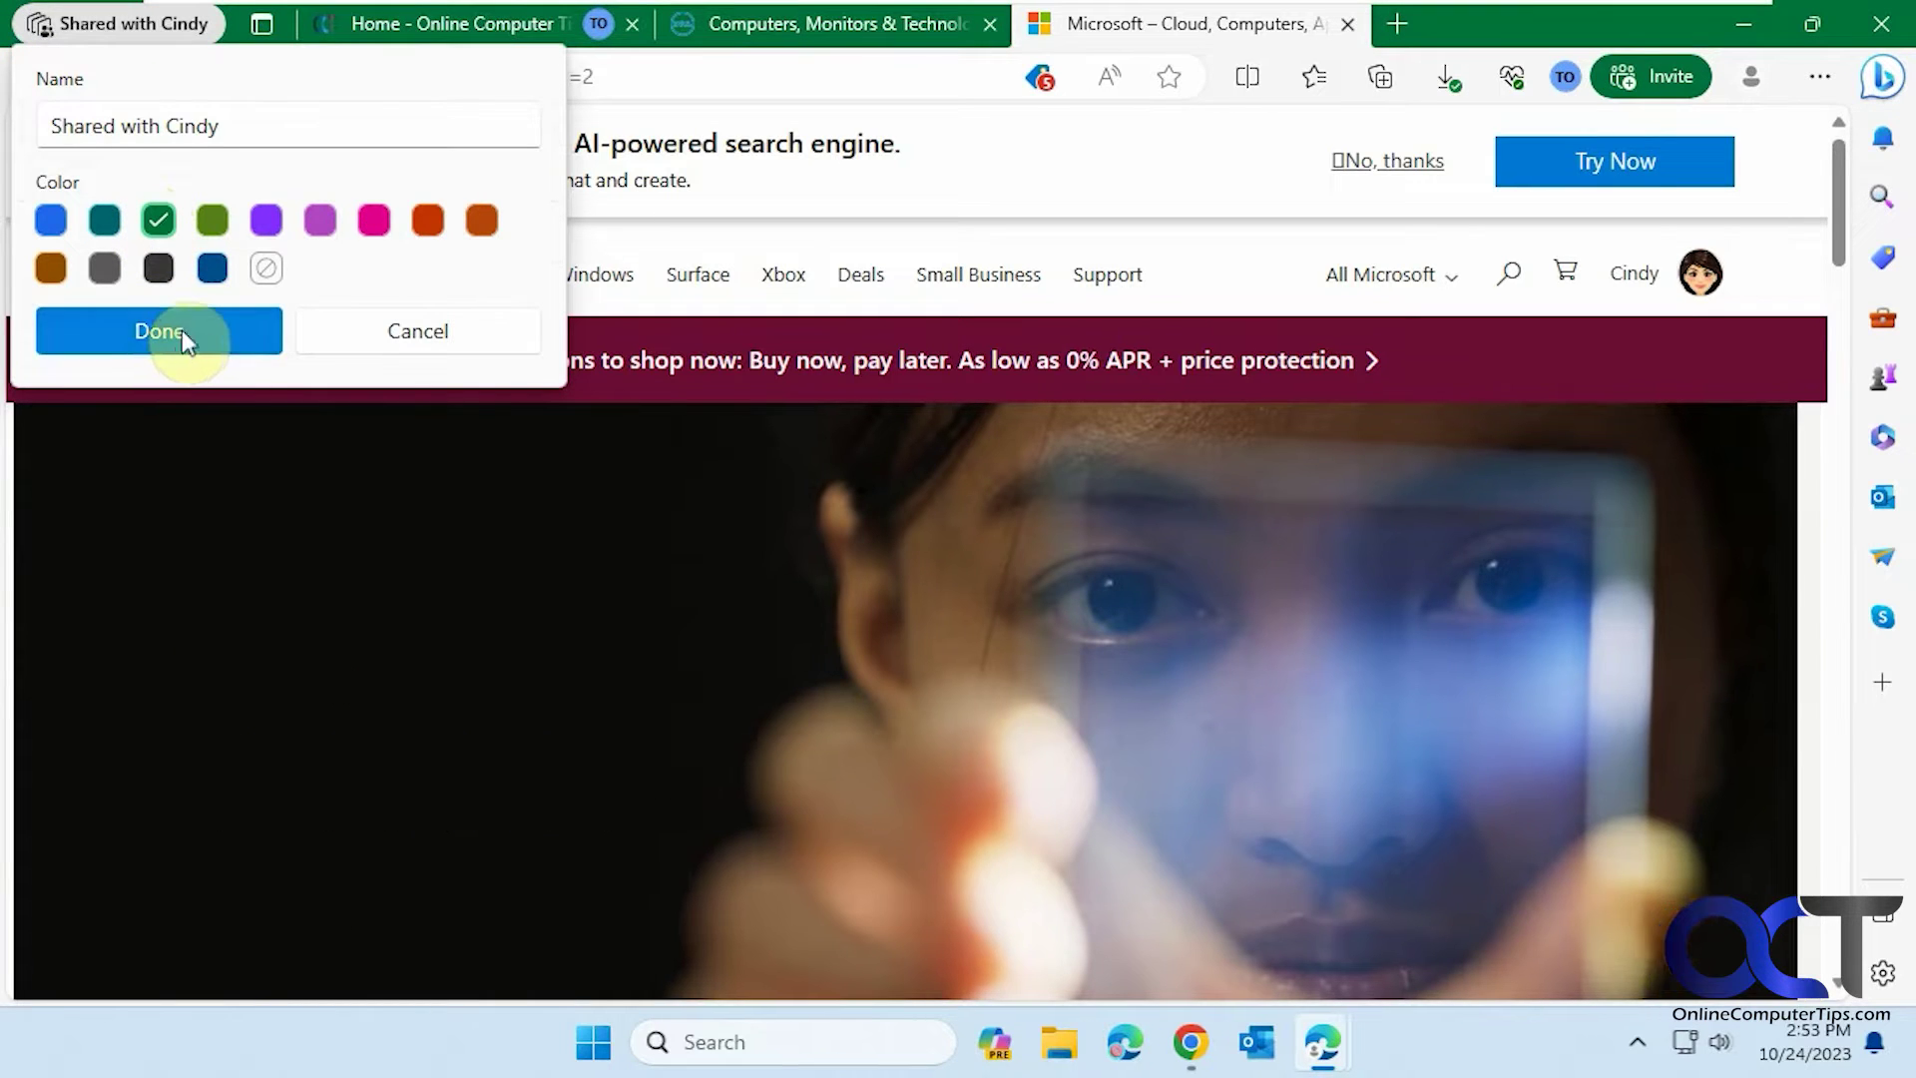
pyautogui.click(181, 330)
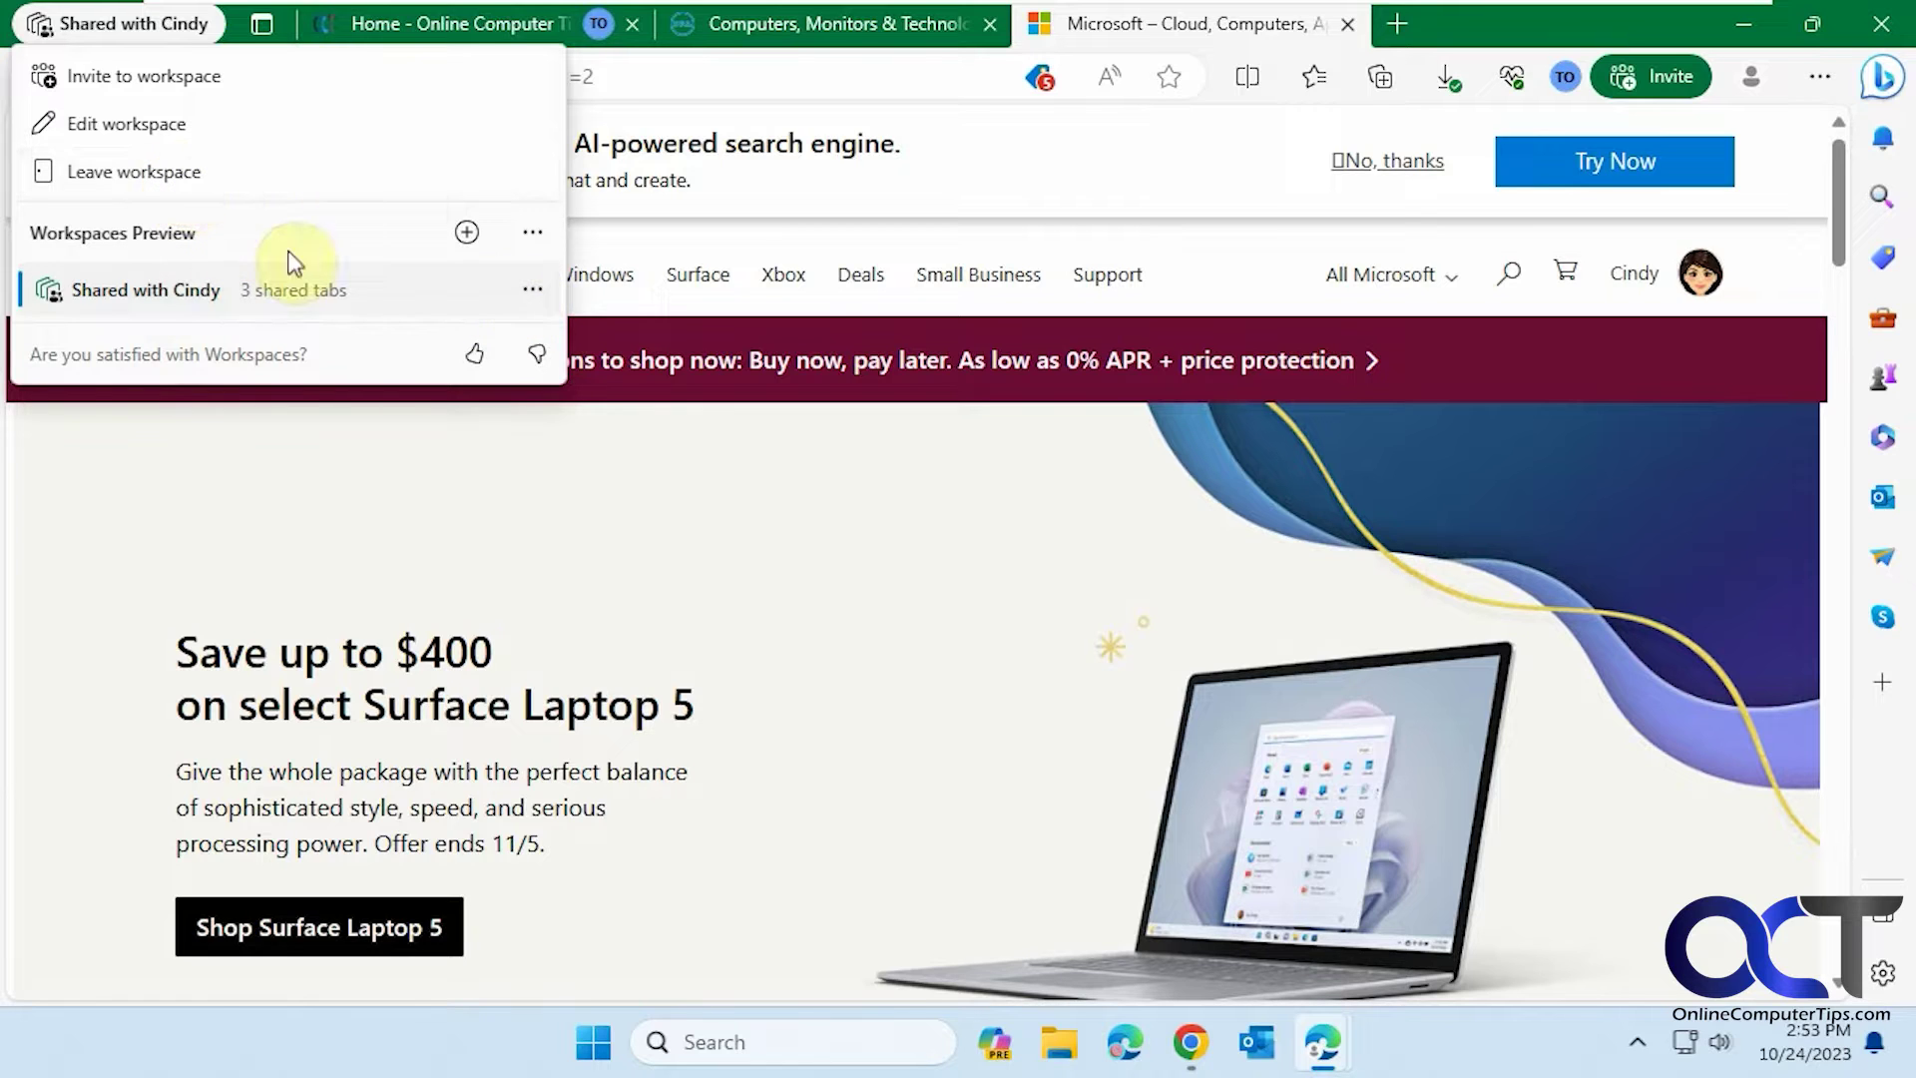
pyautogui.click(531, 291)
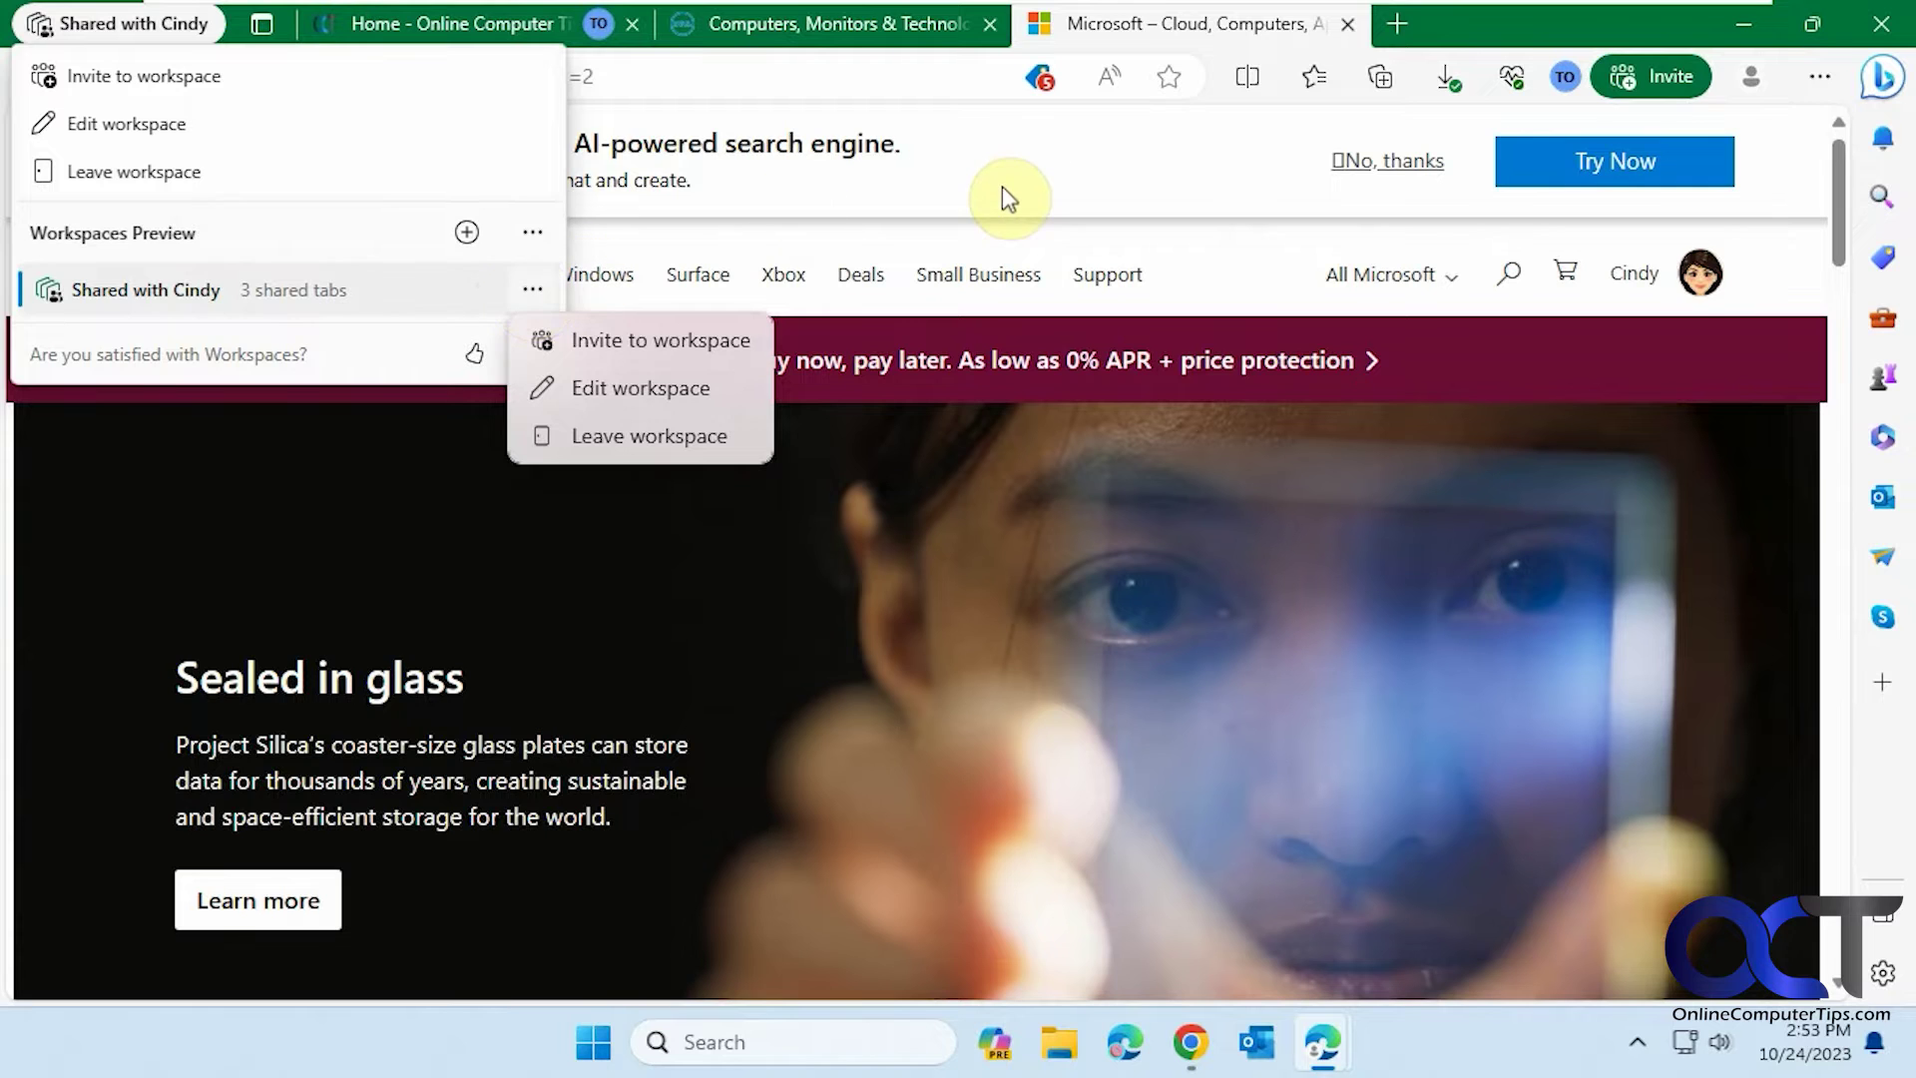
pyautogui.press('Escape')
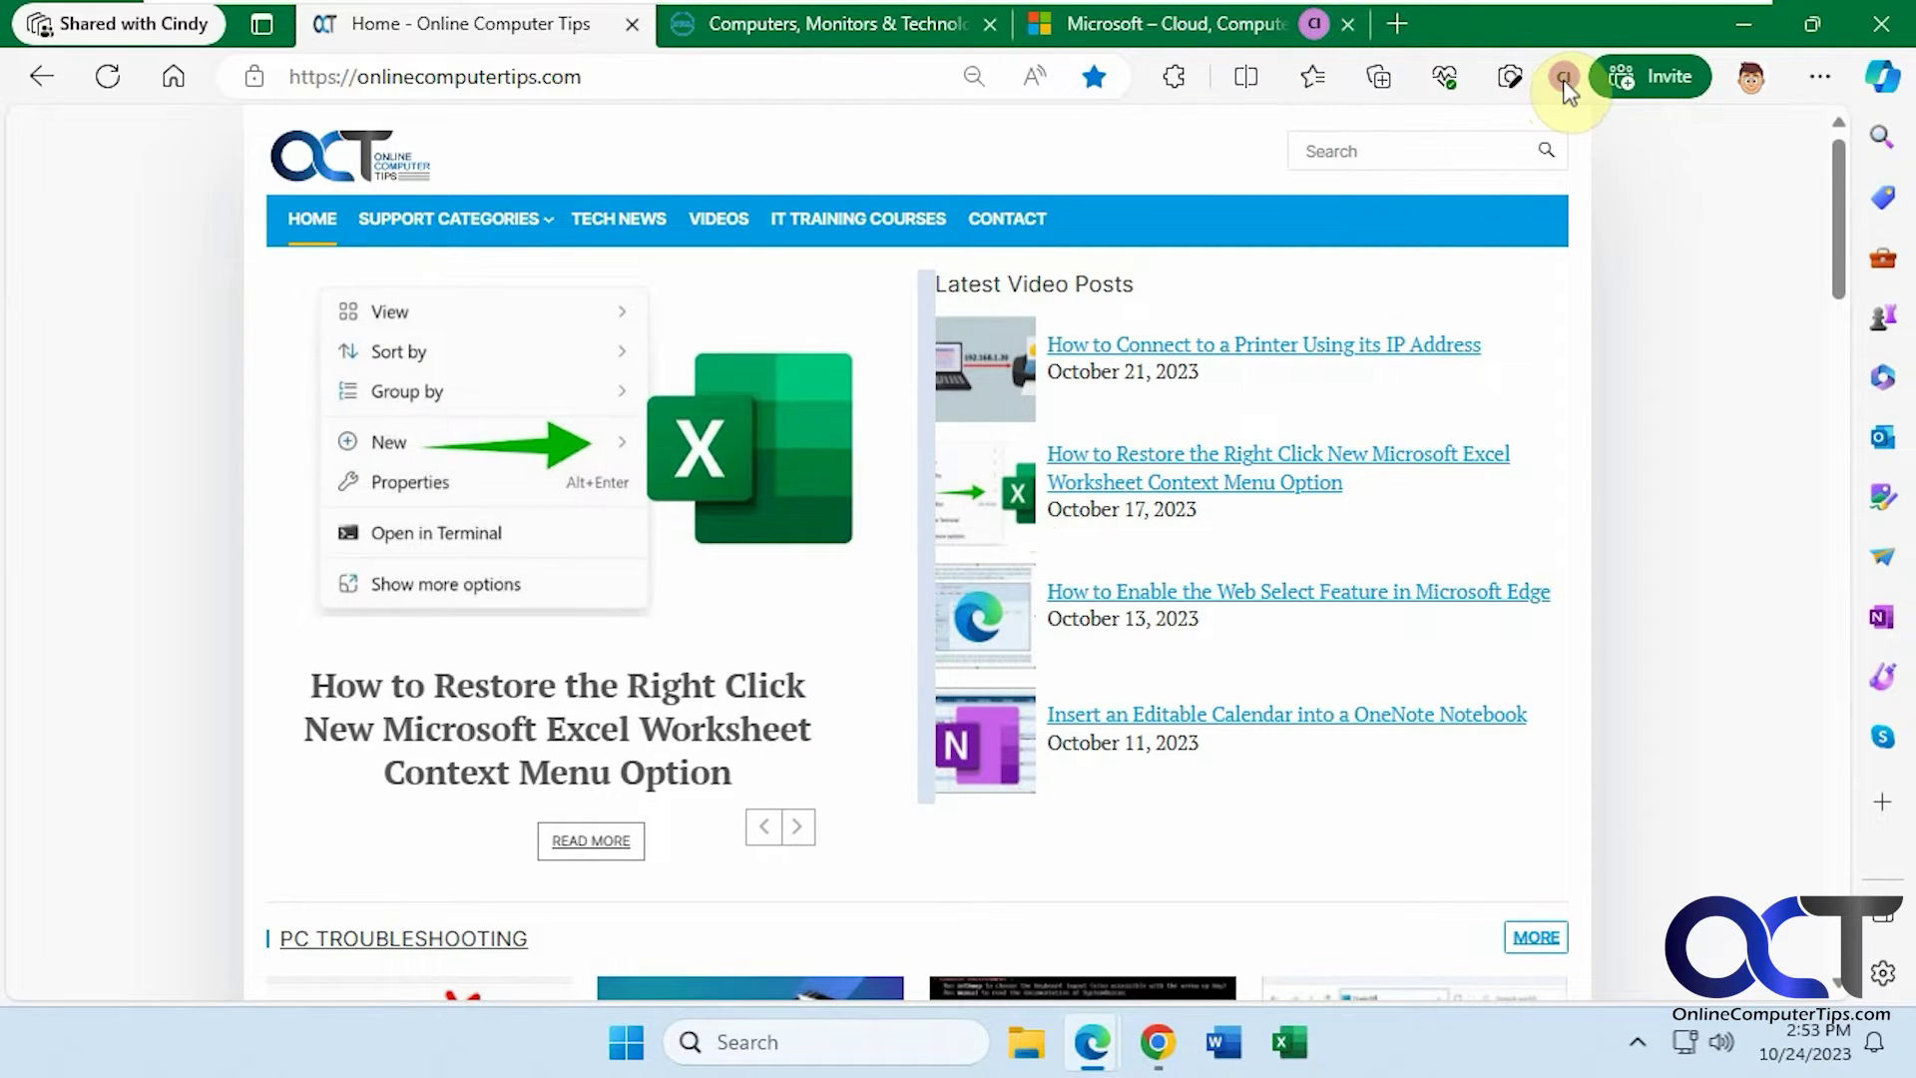
# - Jump to the microsoft.com tab the other member is viewing and review current members
pyautogui.click(1564, 88)
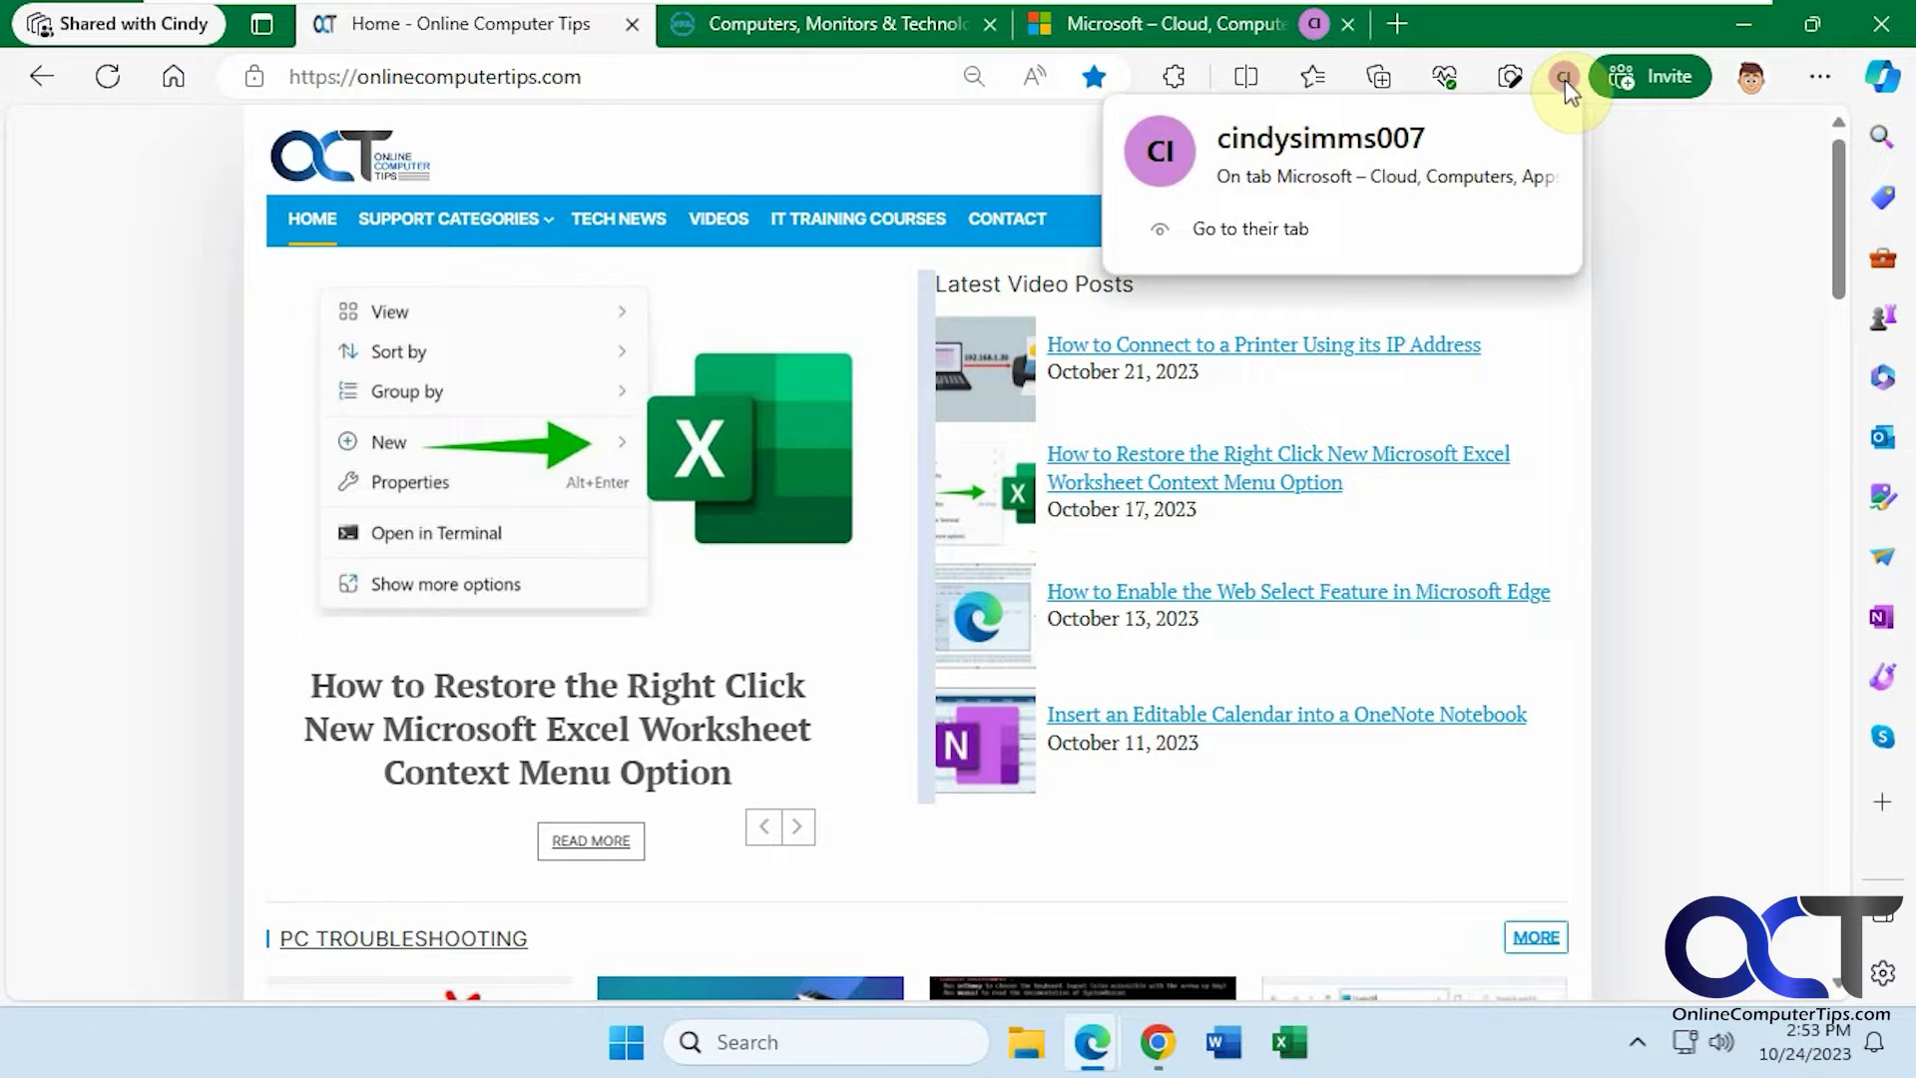
pyautogui.click(1292, 227)
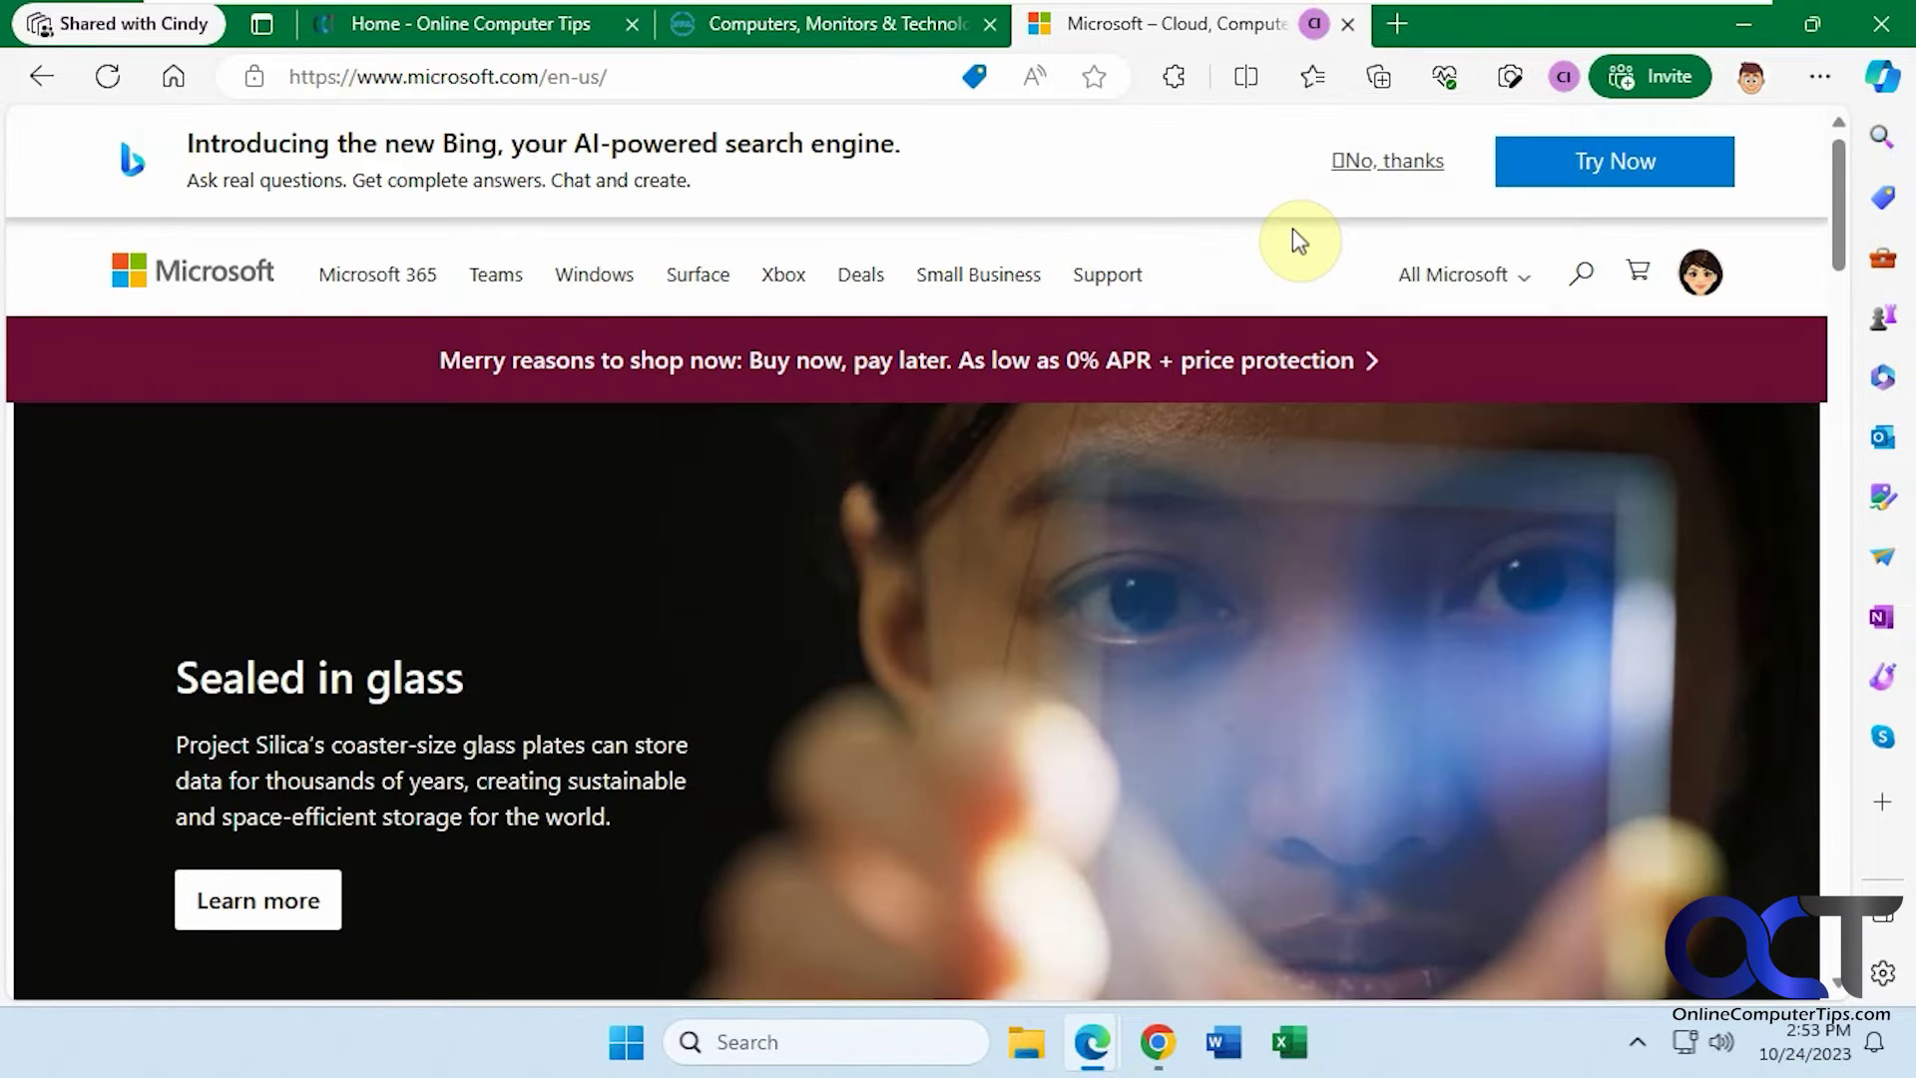
pyautogui.click(1634, 77)
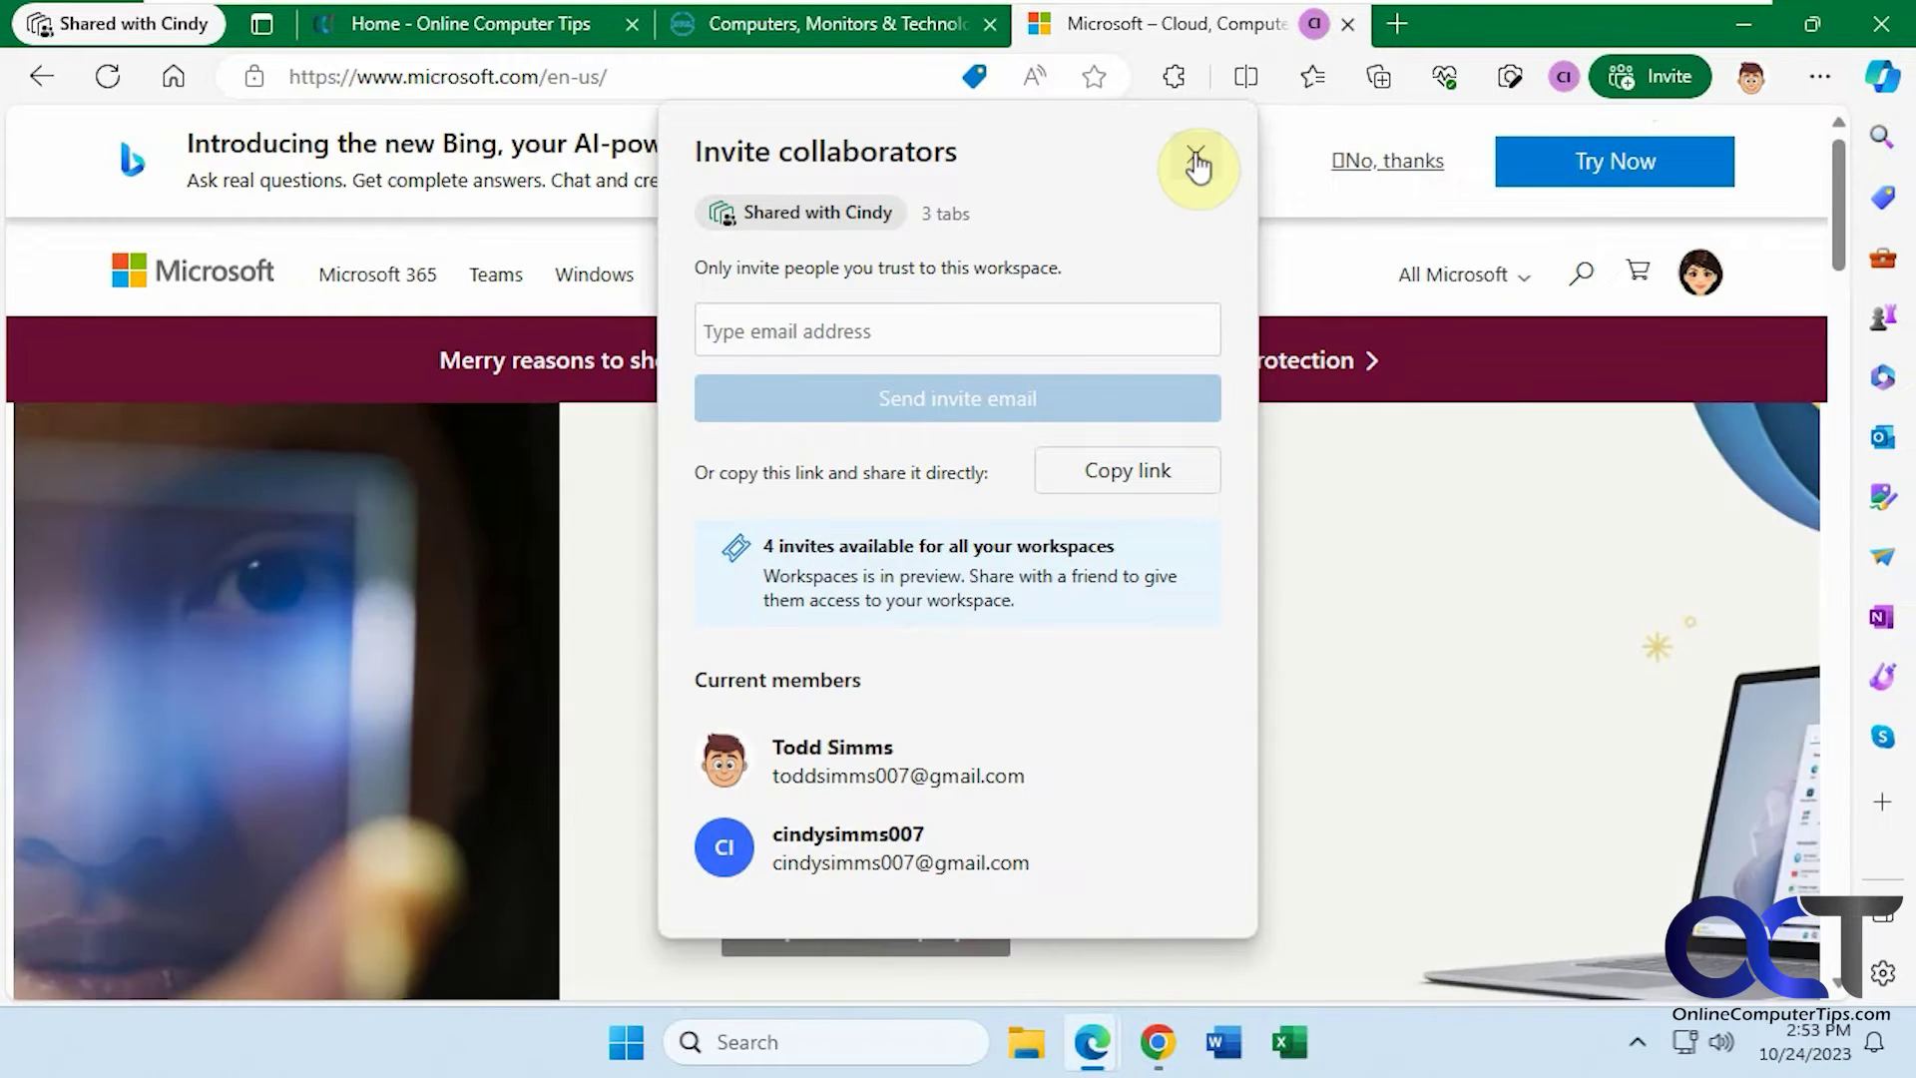
pyautogui.click(1196, 154)
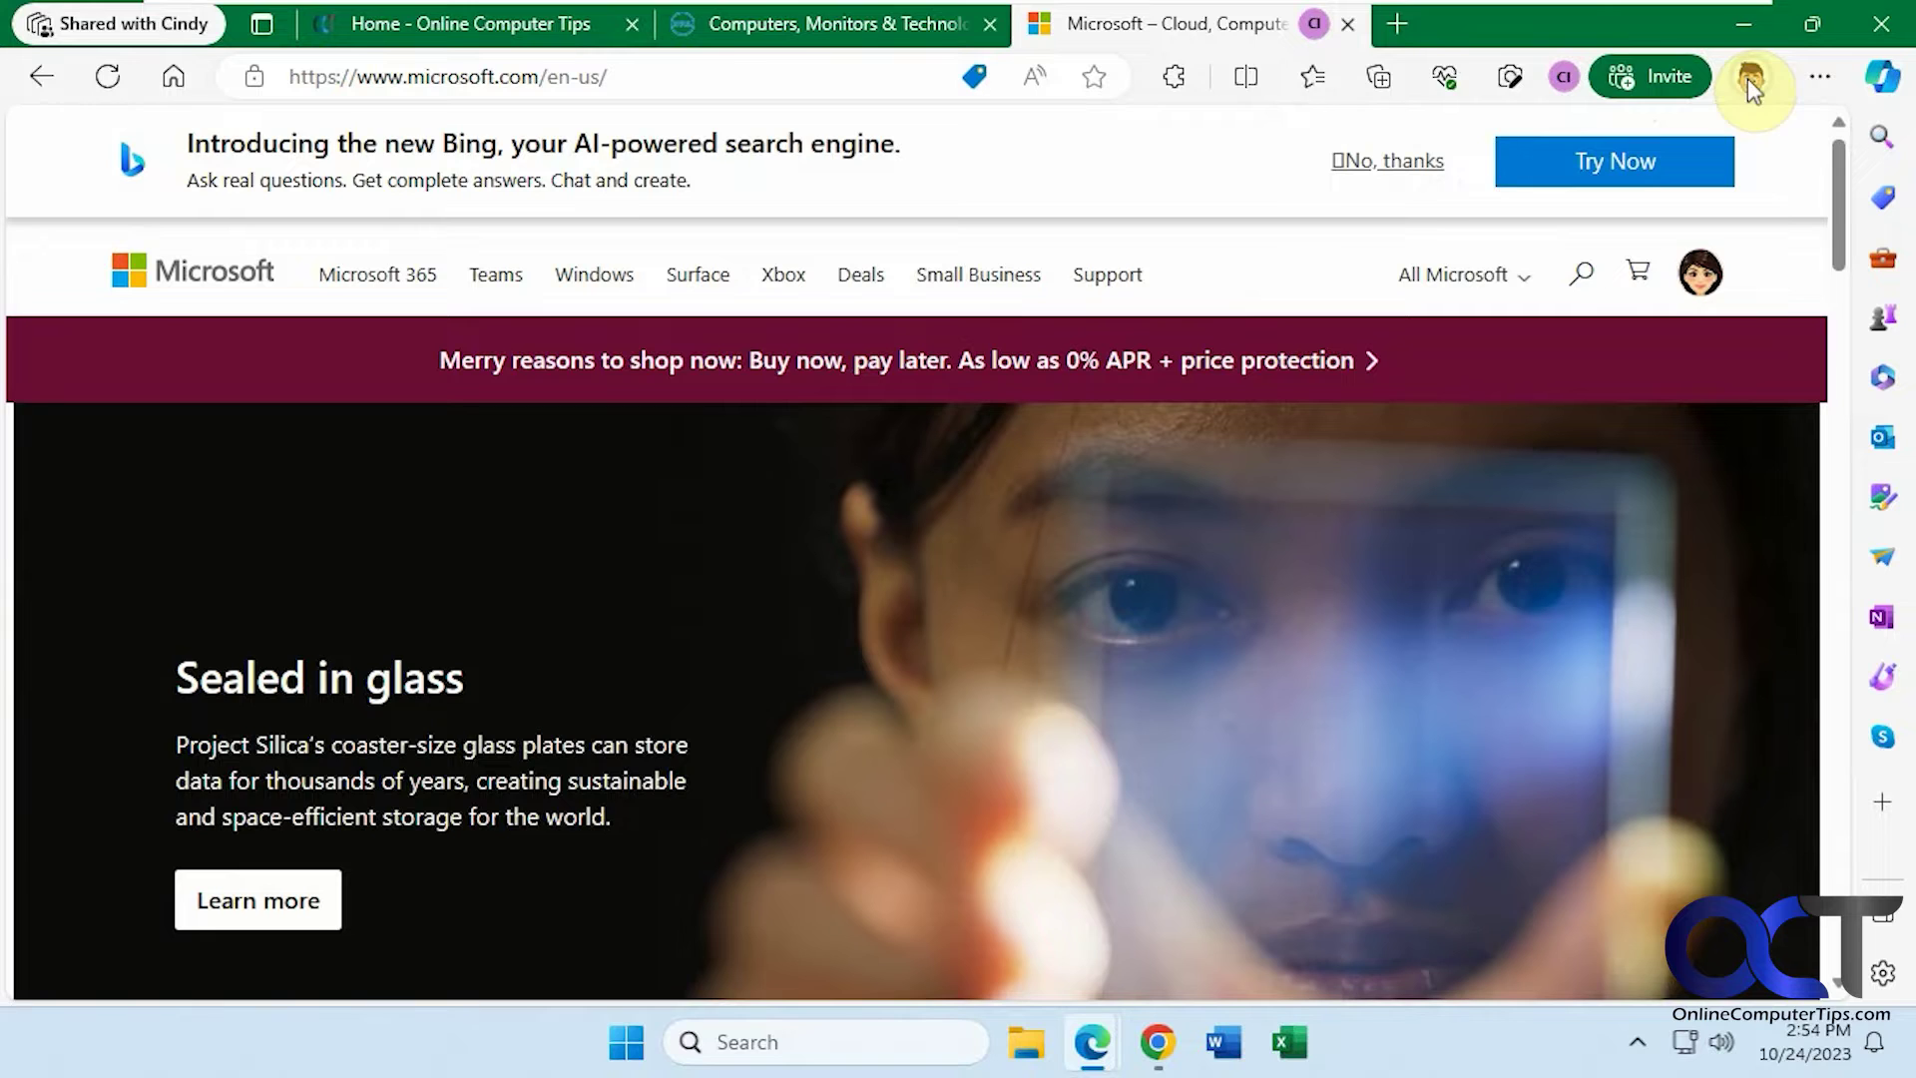
# - Open the Windows 11 page on microsoft.com and scroll down through it
pyautogui.click(596, 282)
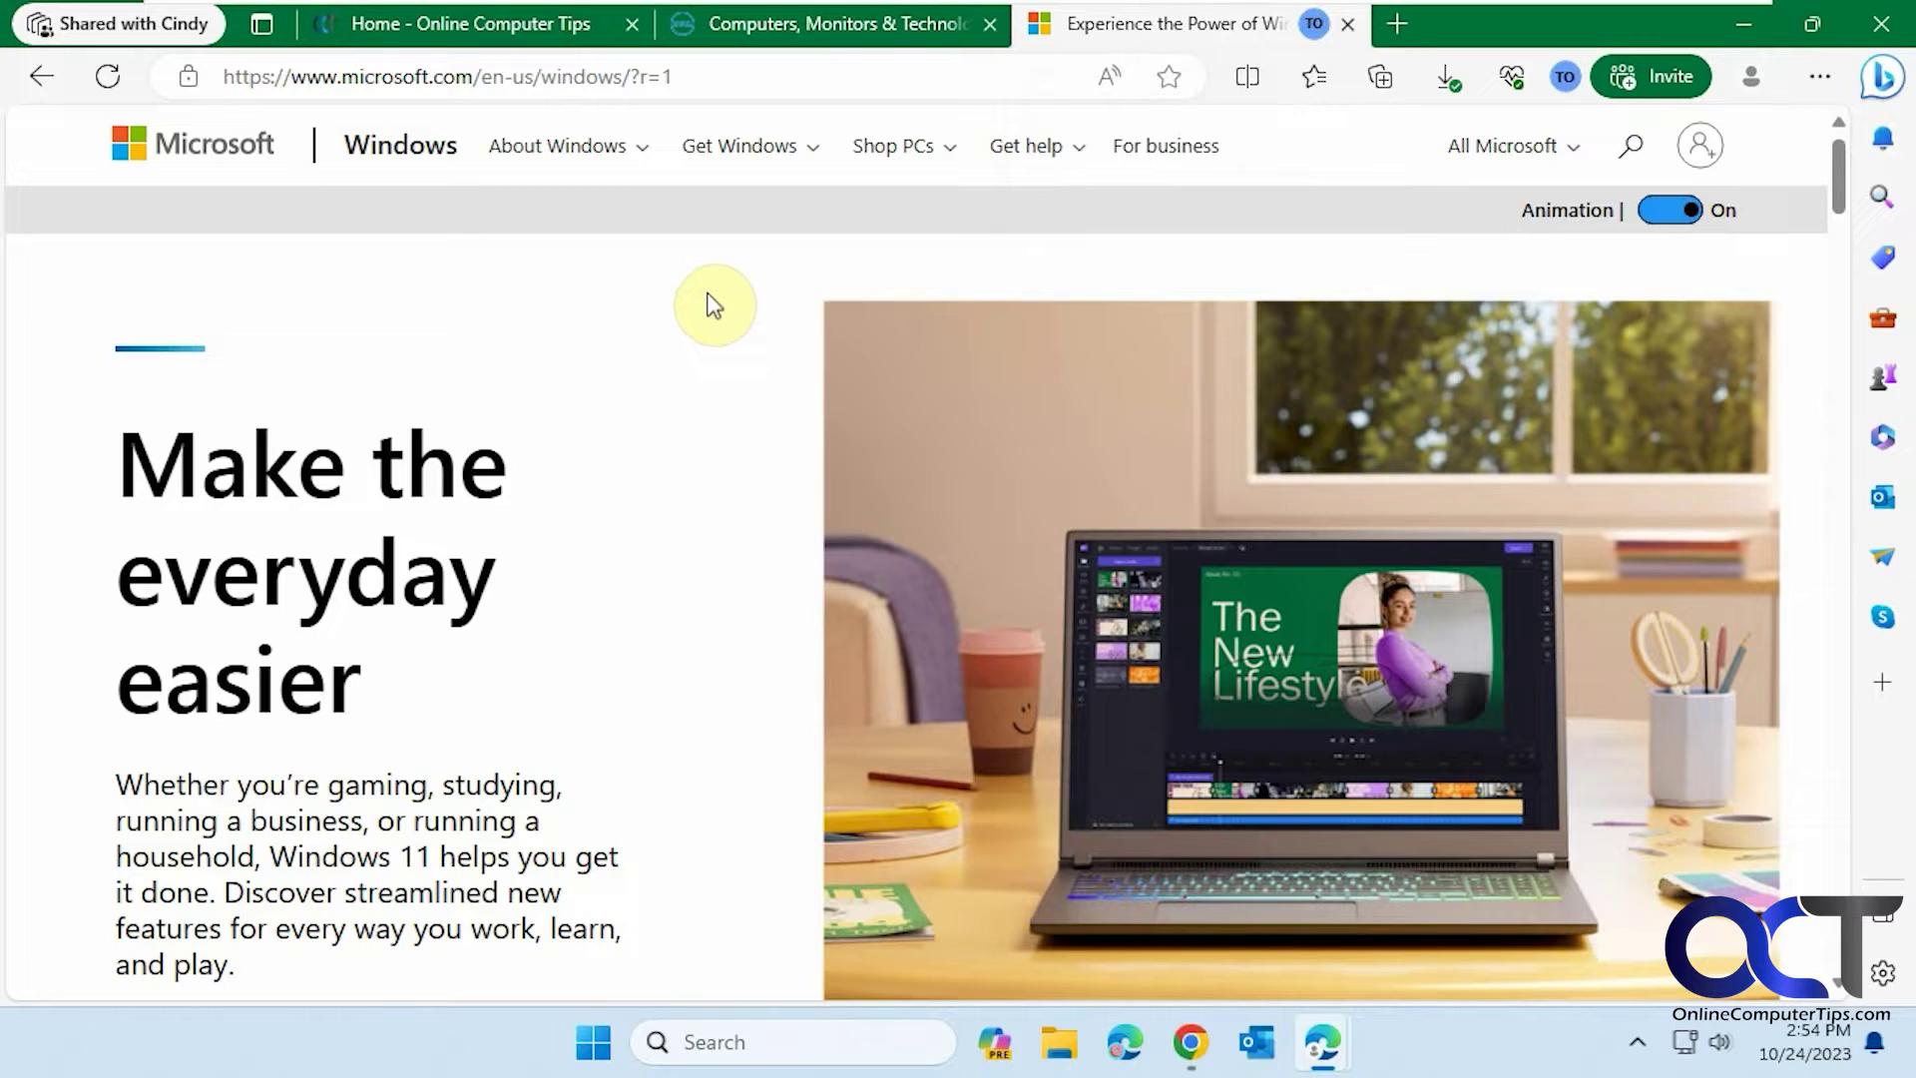
pyautogui.scroll(-10, 623, 431)
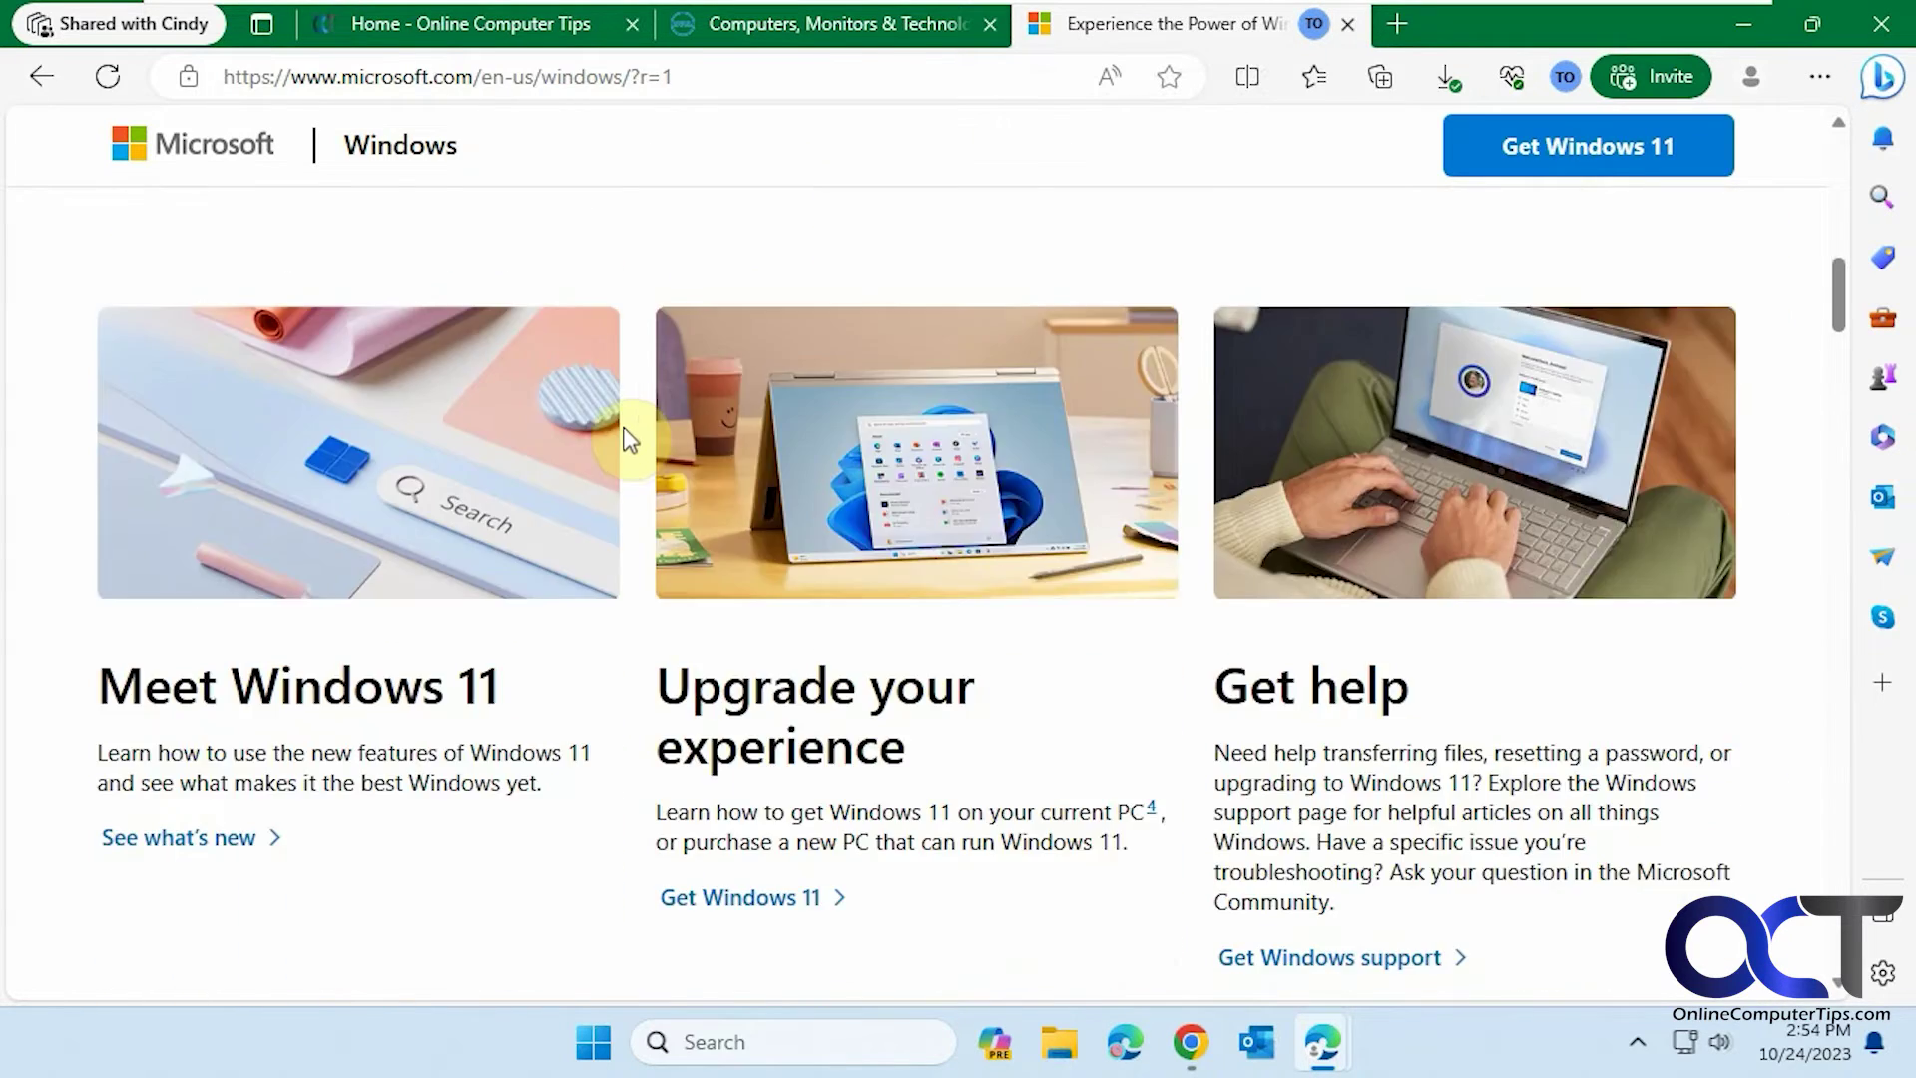
pyautogui.scroll(-15, 629, 439)
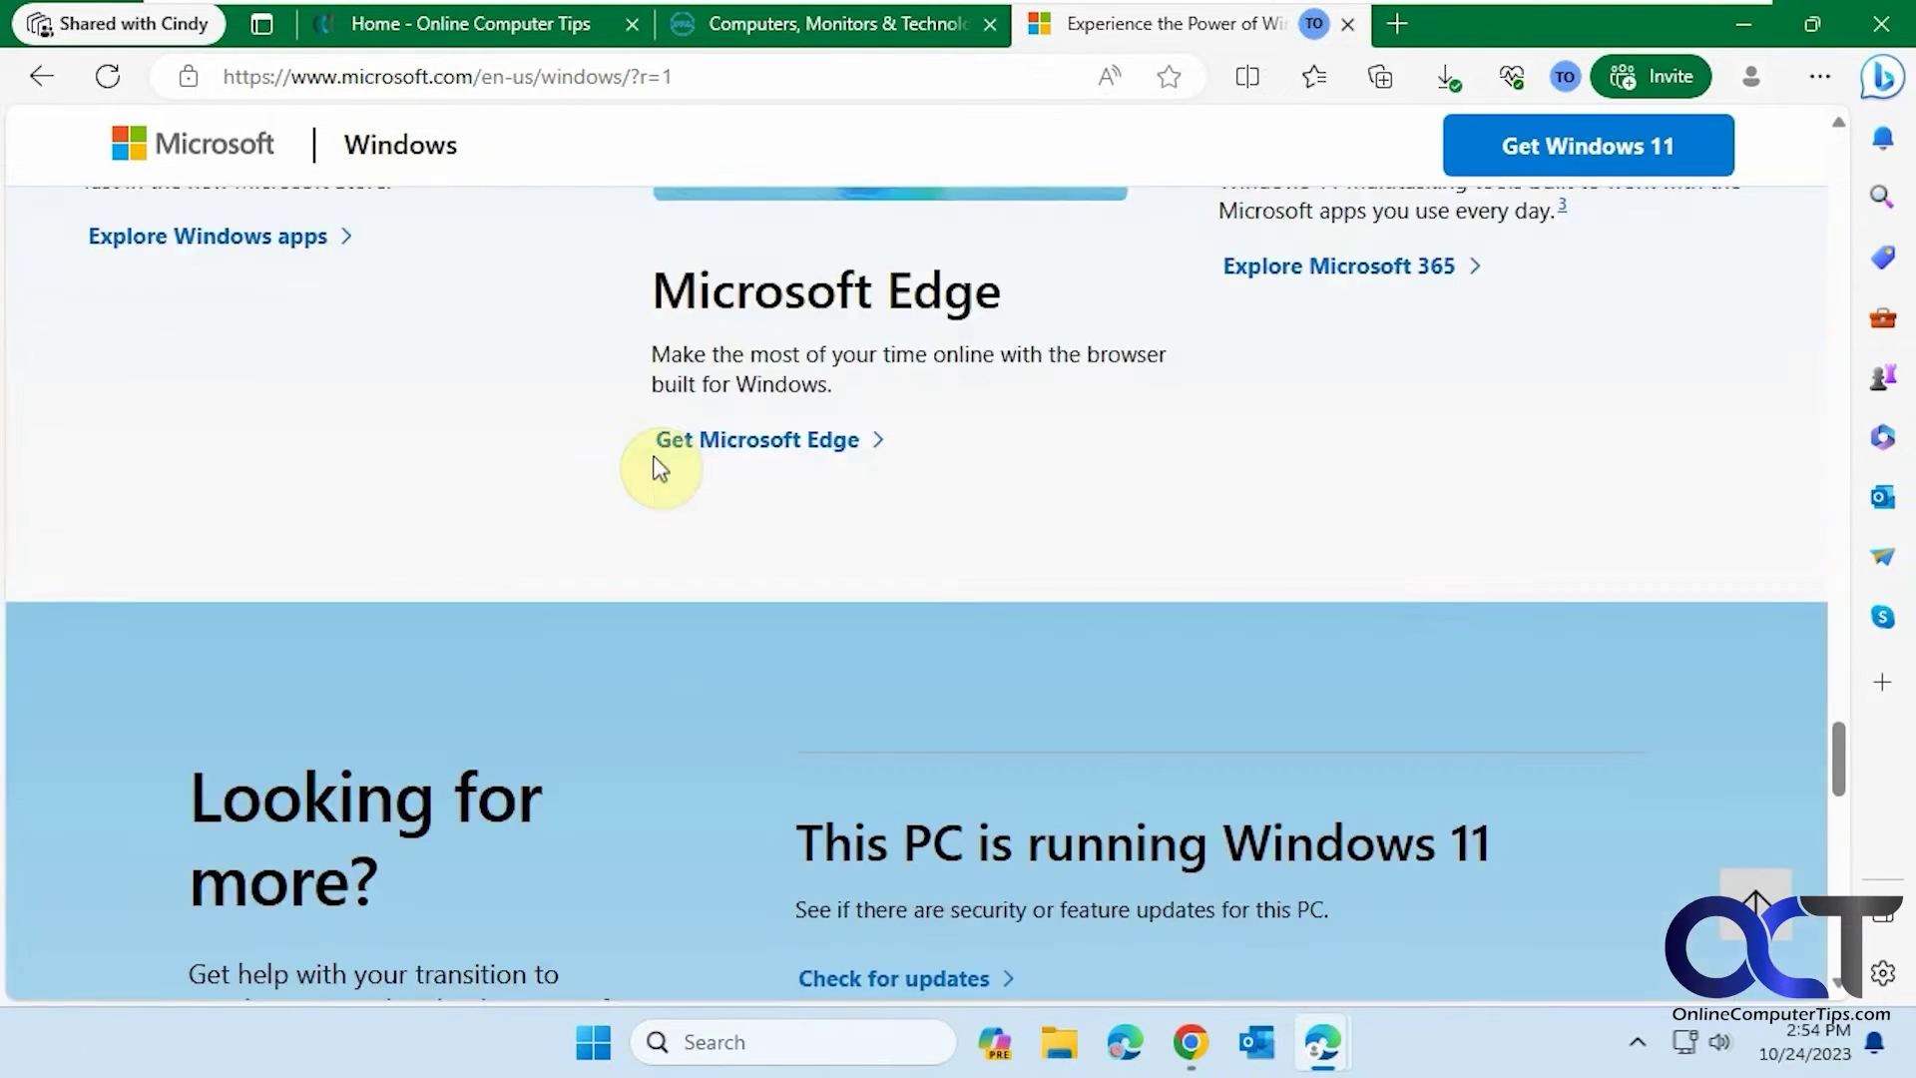
pyautogui.scroll(-12, 660, 469)
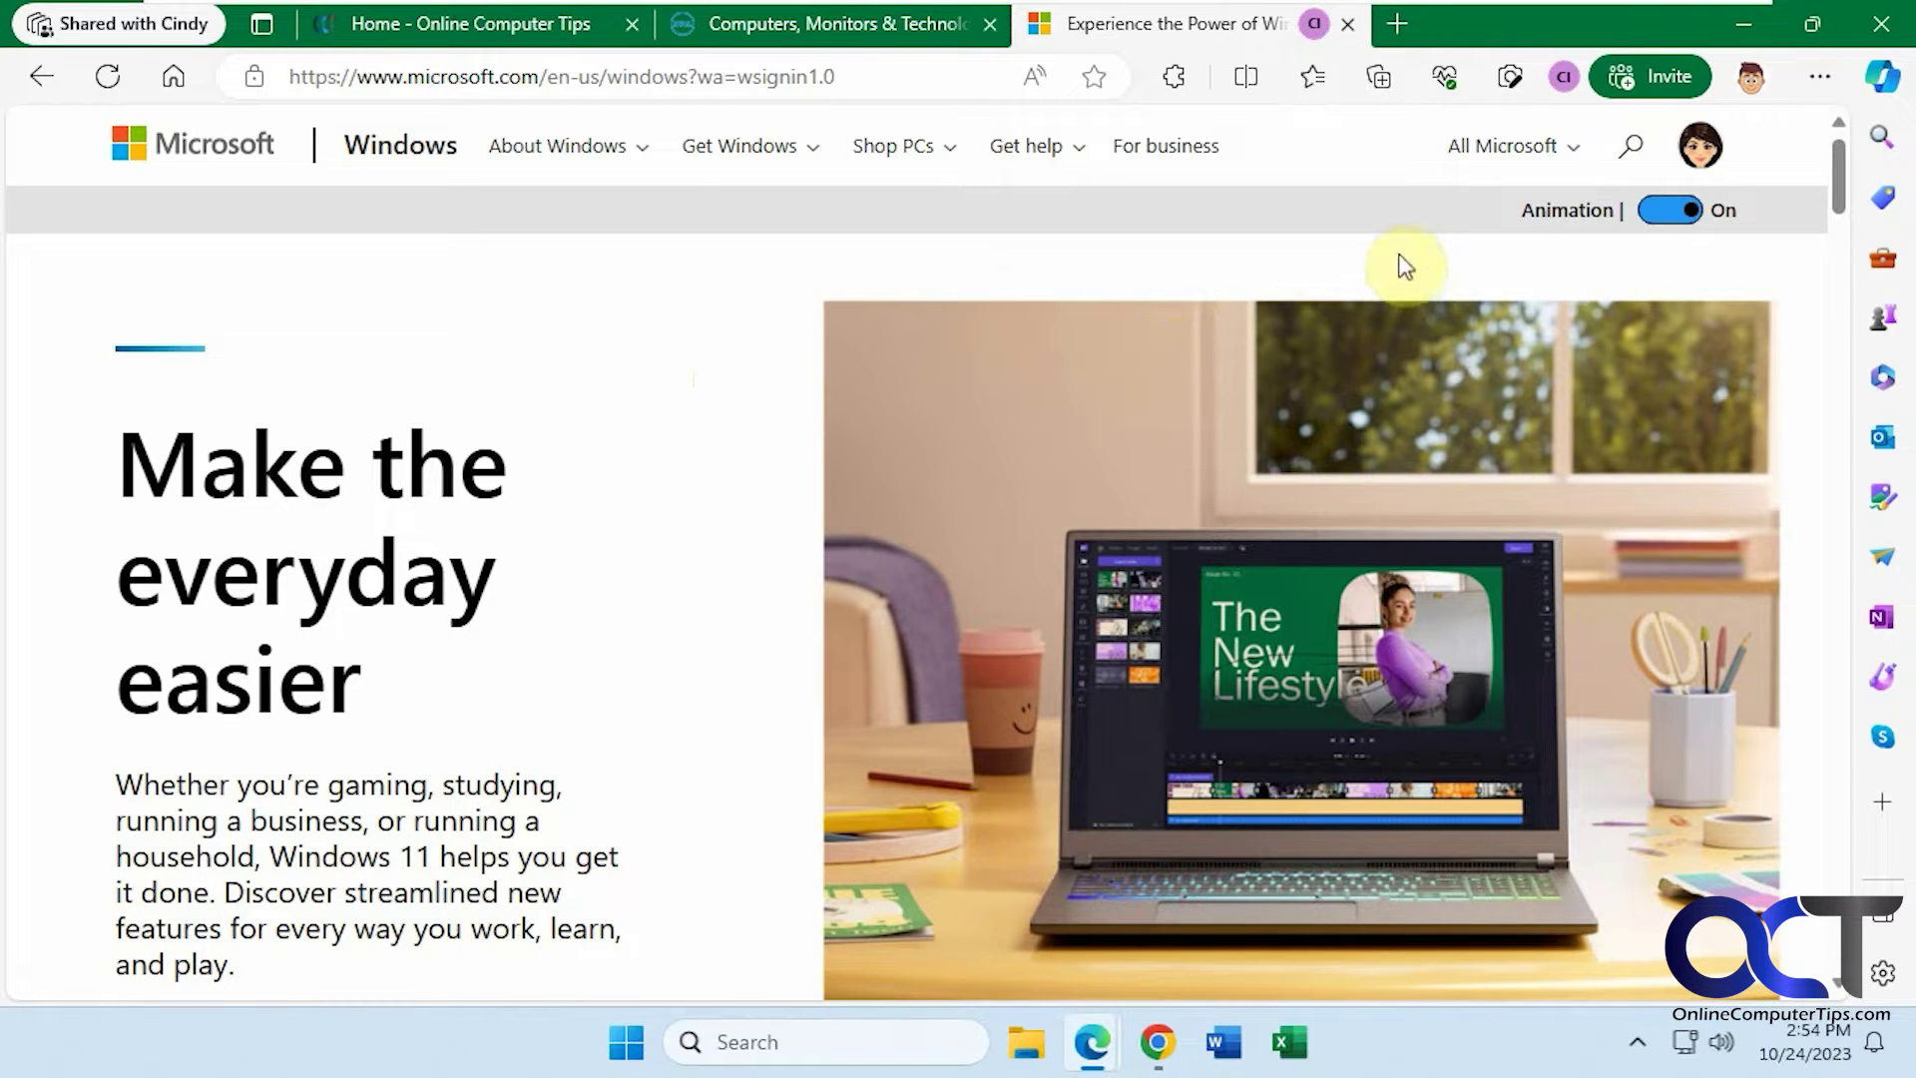
# - Add a new tab loading amazon.com to the shared workspace
pyautogui.click(1398, 26)
pyautogui.click(972, 63)
pyautogui.write('ama')
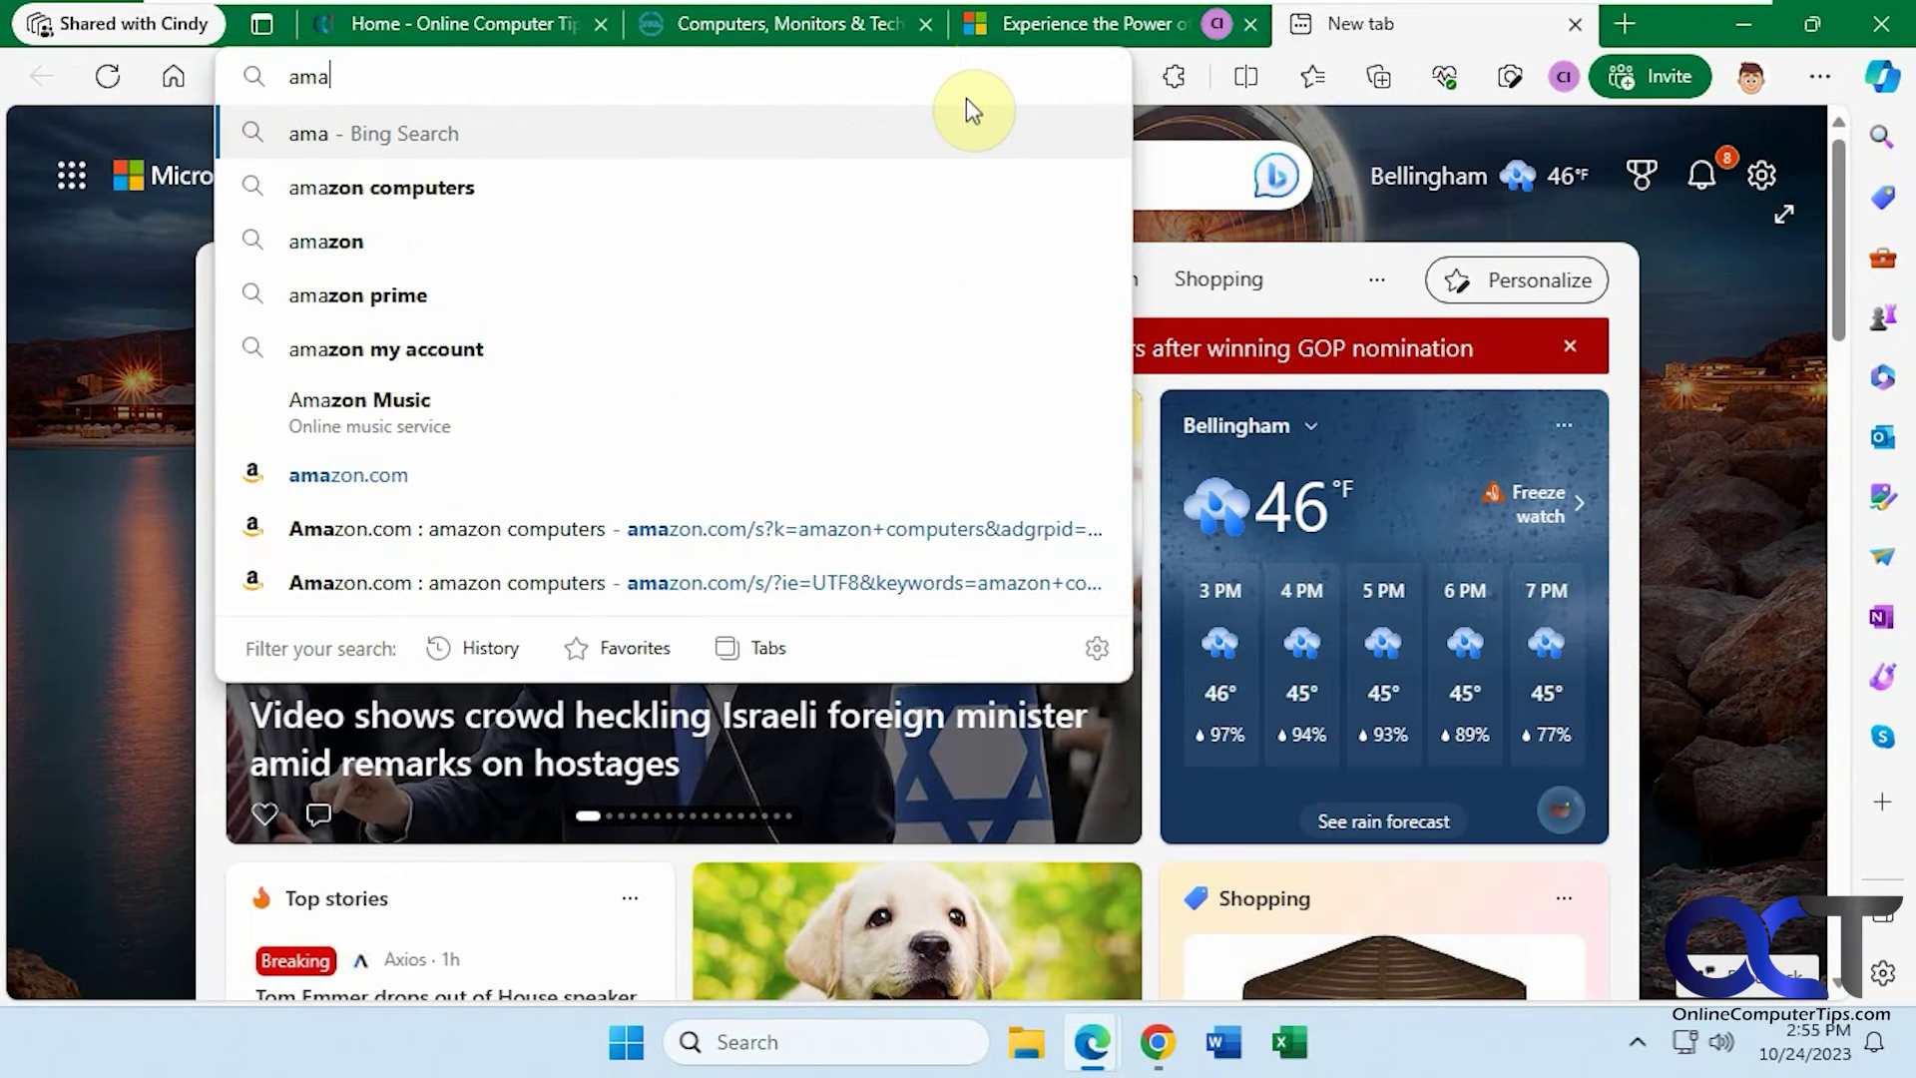
pyautogui.write('zon.com')
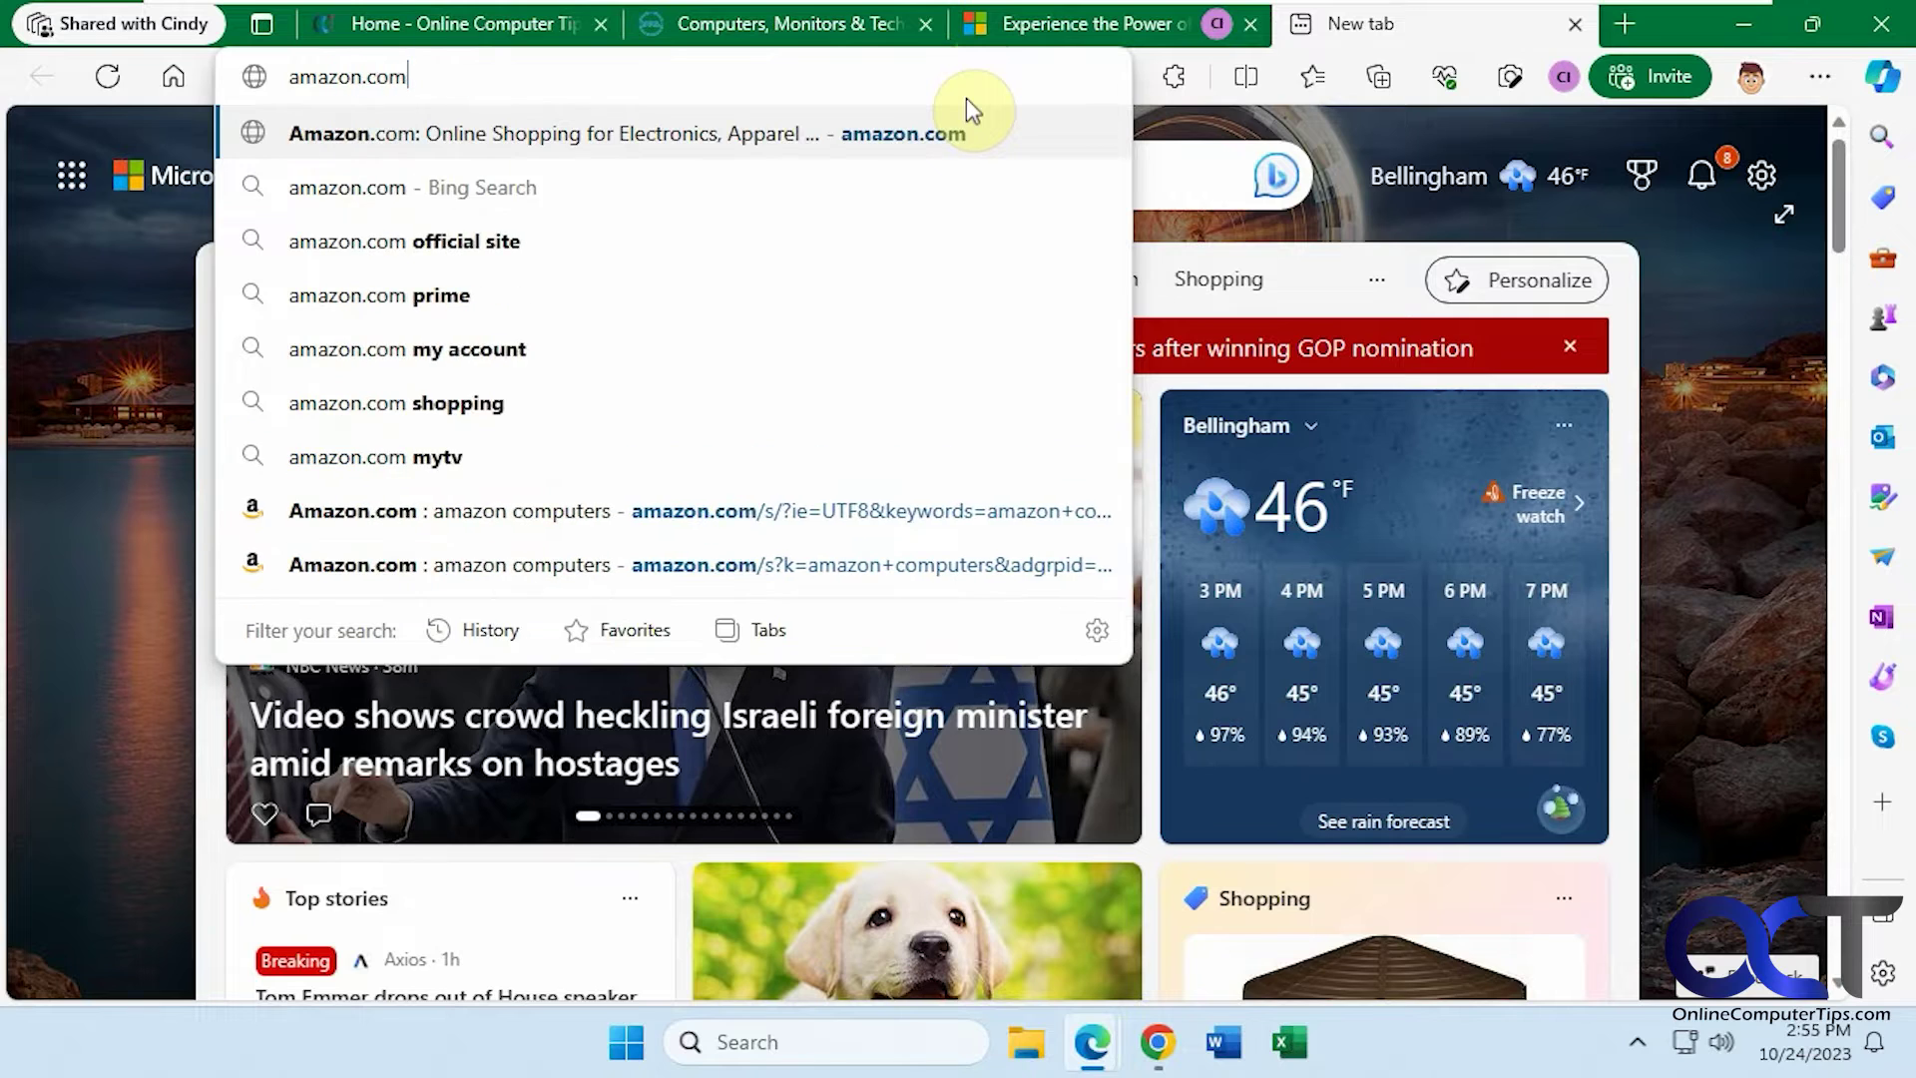
pyautogui.press('Return')
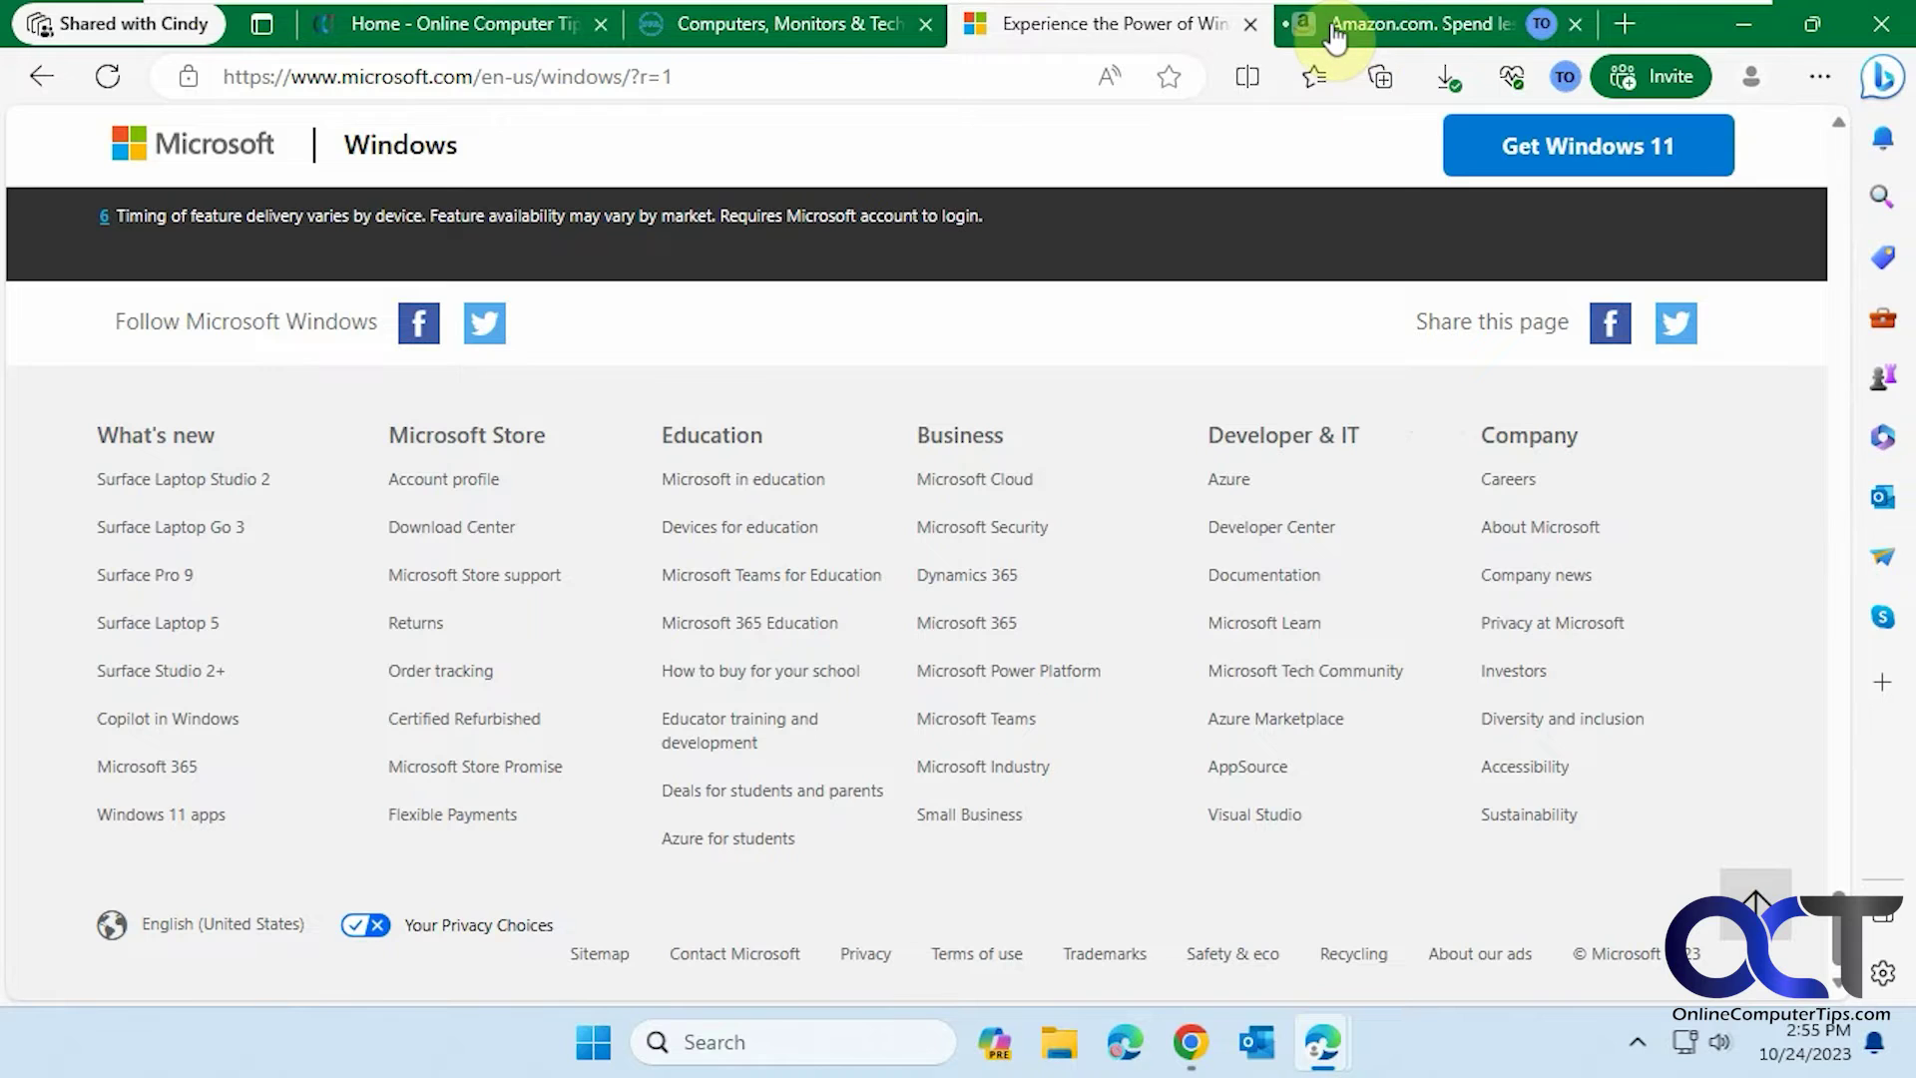
# - Close the Dell tab in the shared workspace
pyautogui.moveTo(1409, 34)
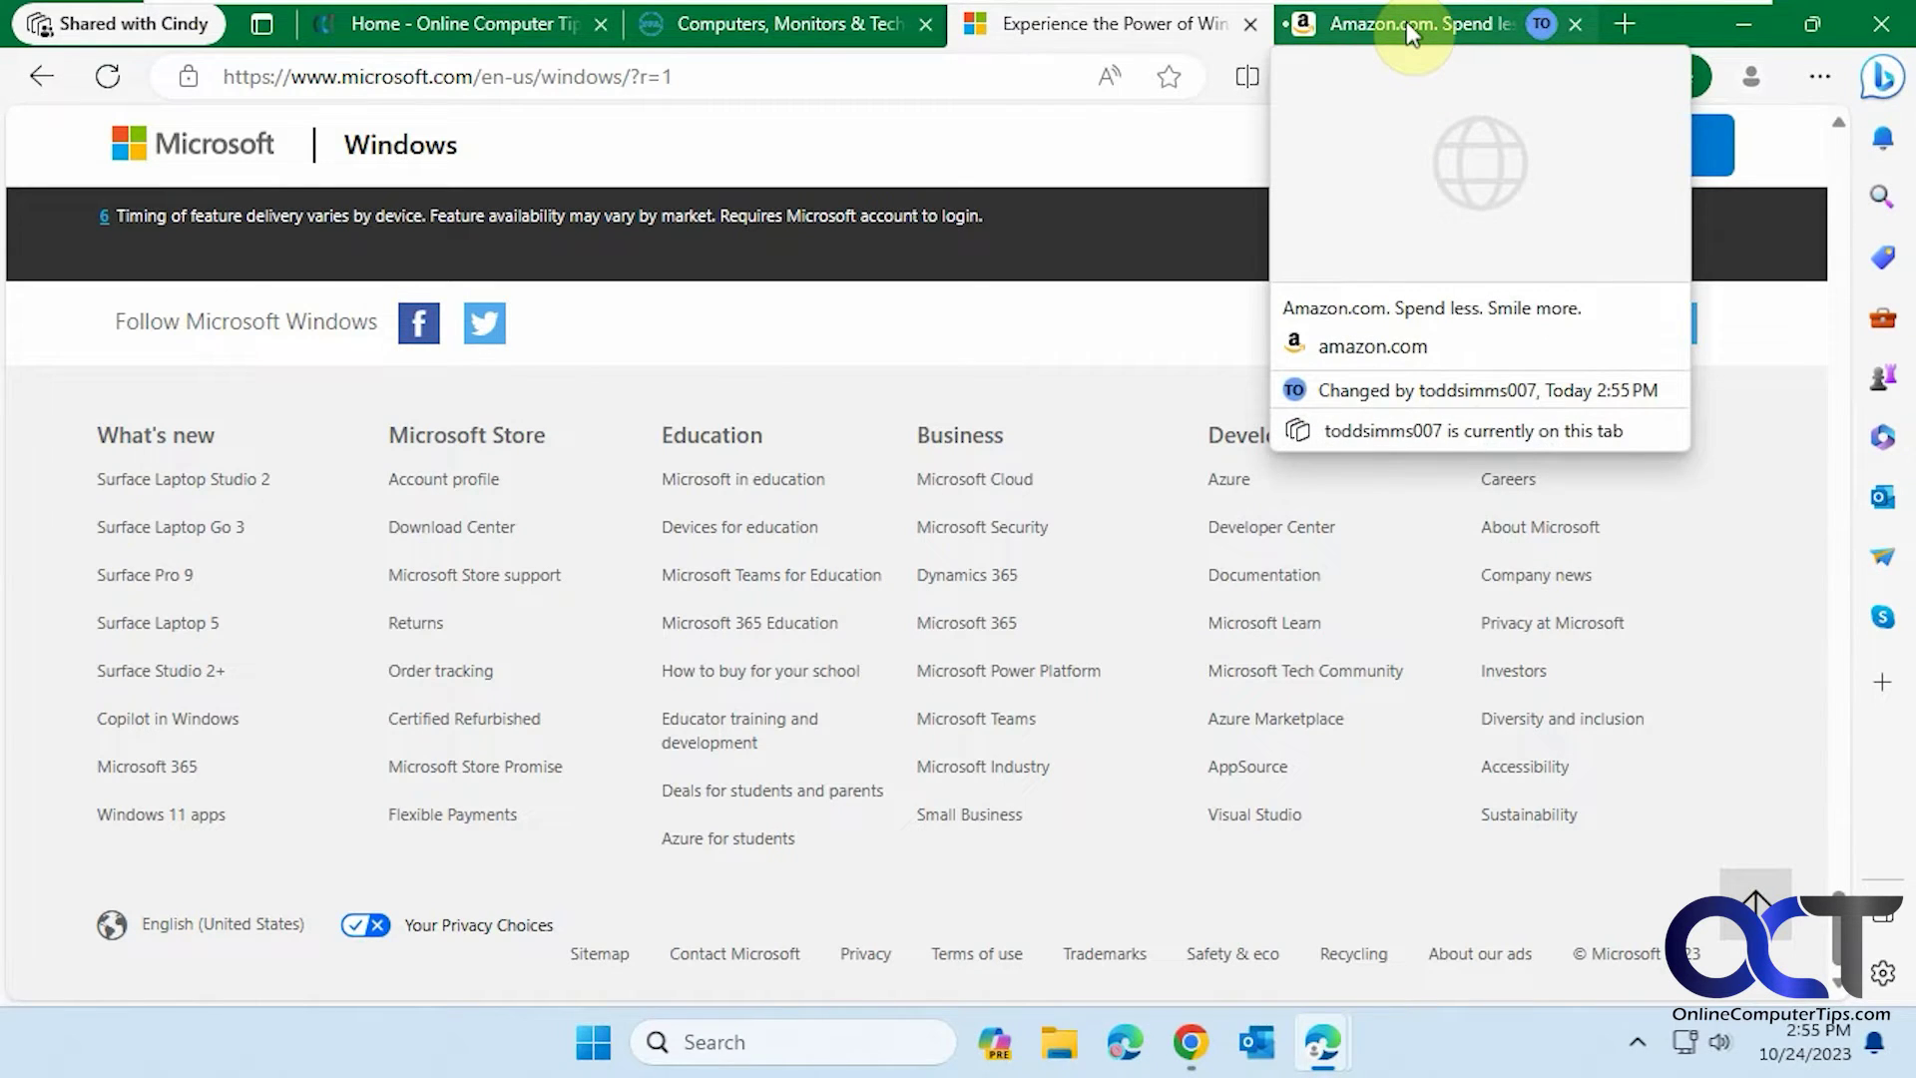
pyautogui.click(1412, 34)
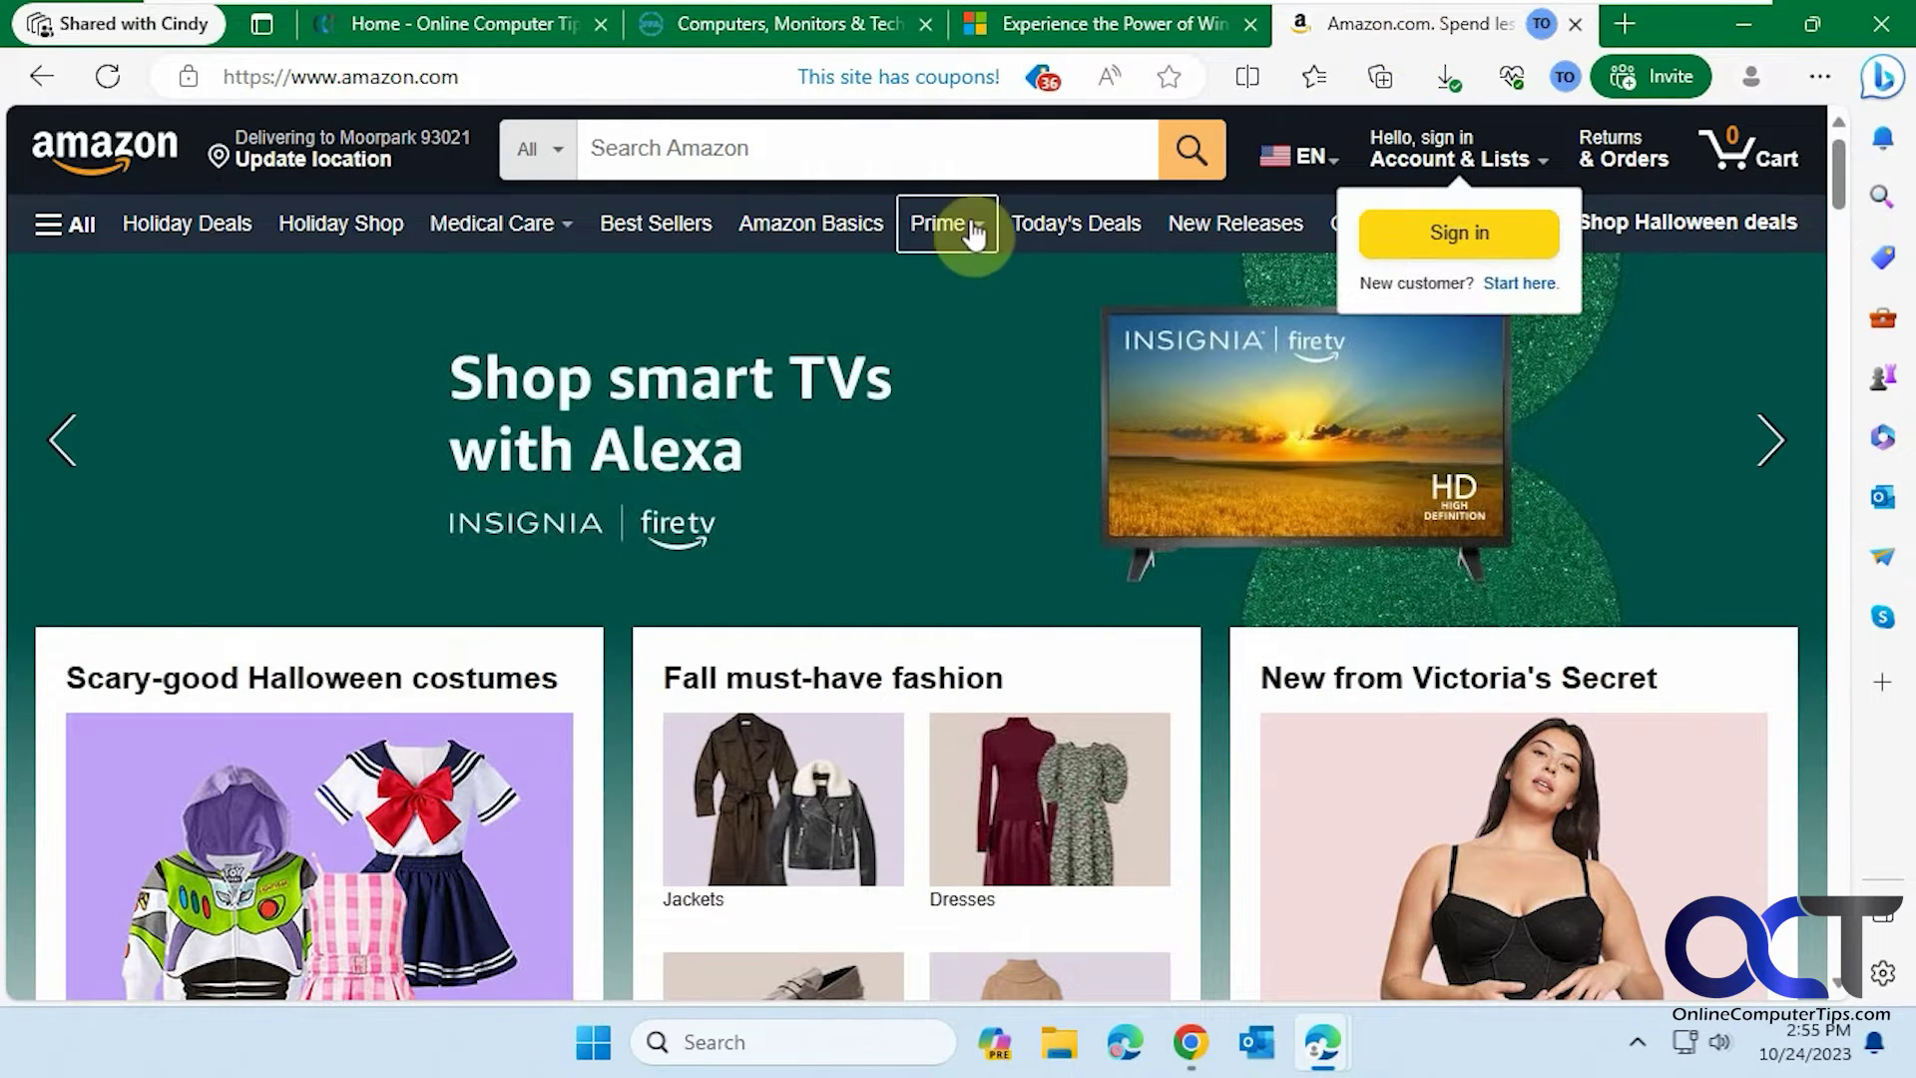
pyautogui.click(846, 22)
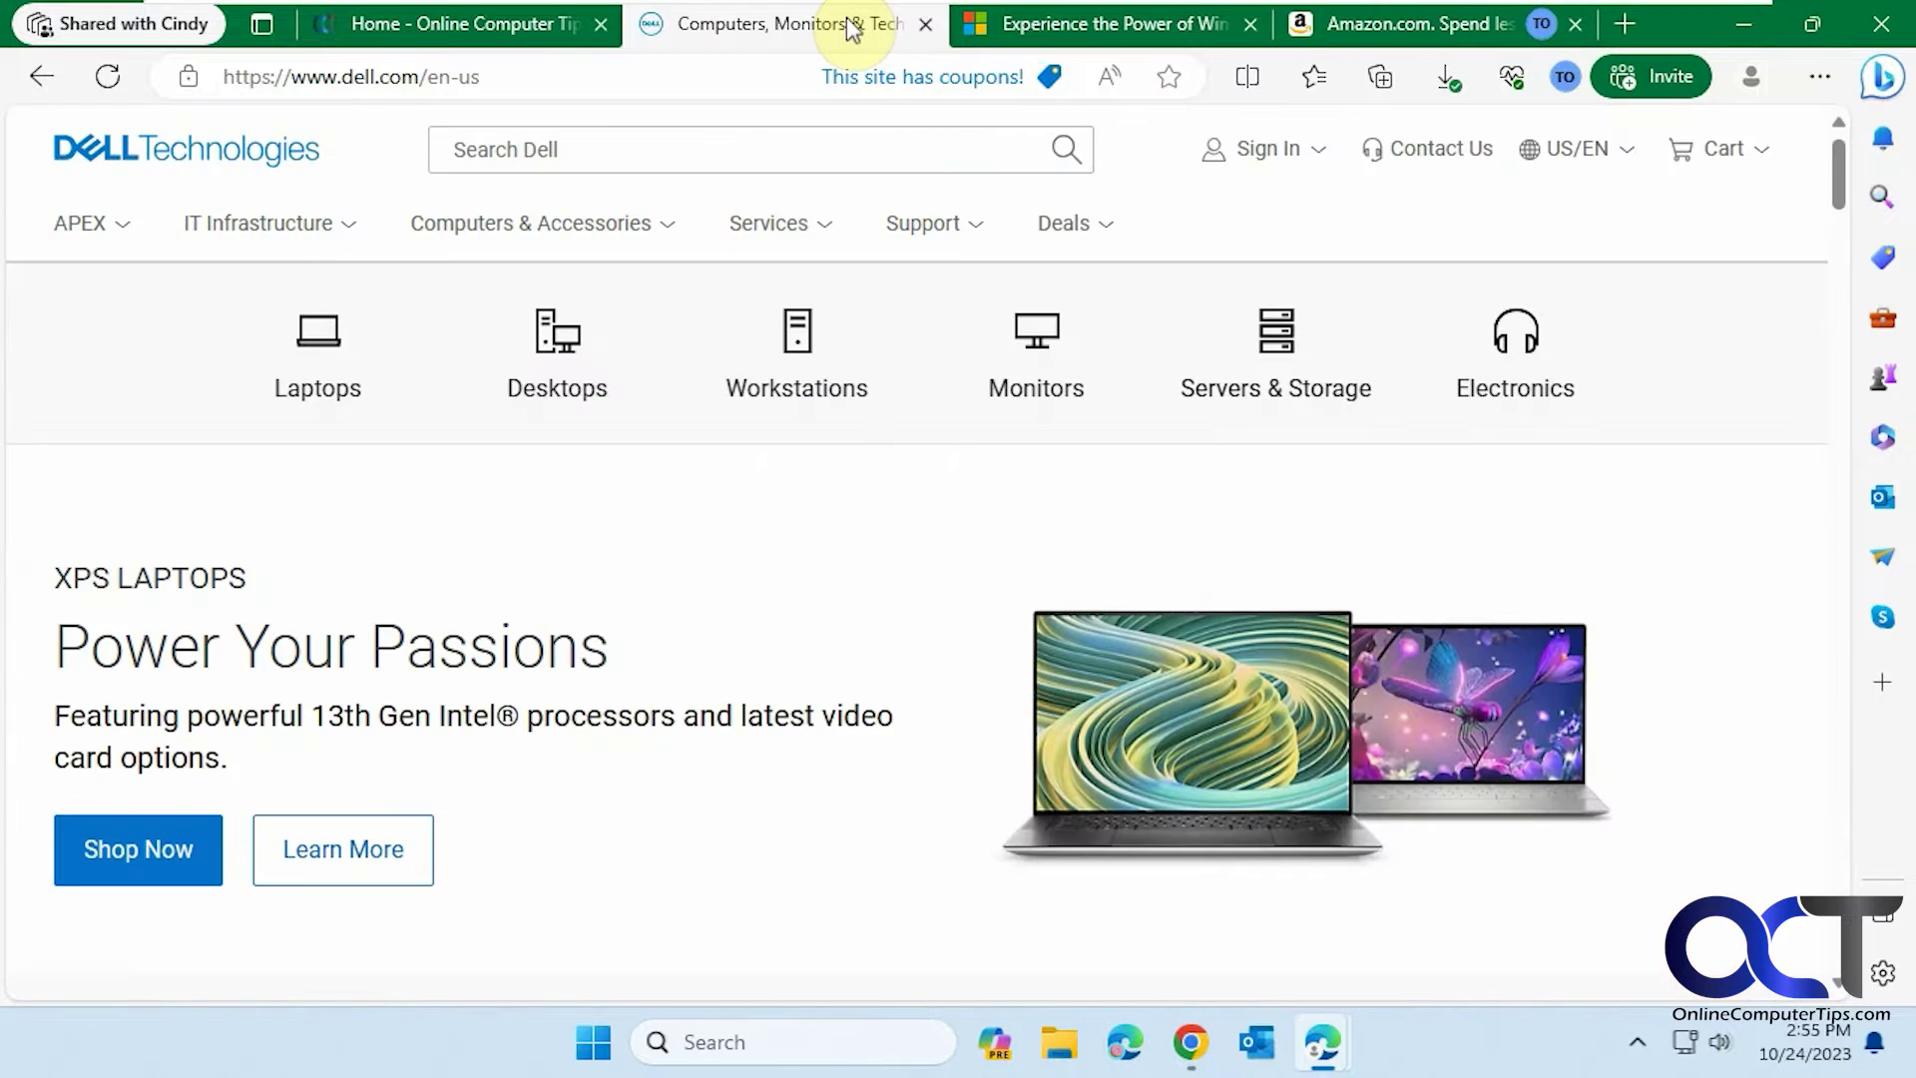
pyautogui.click(926, 24)
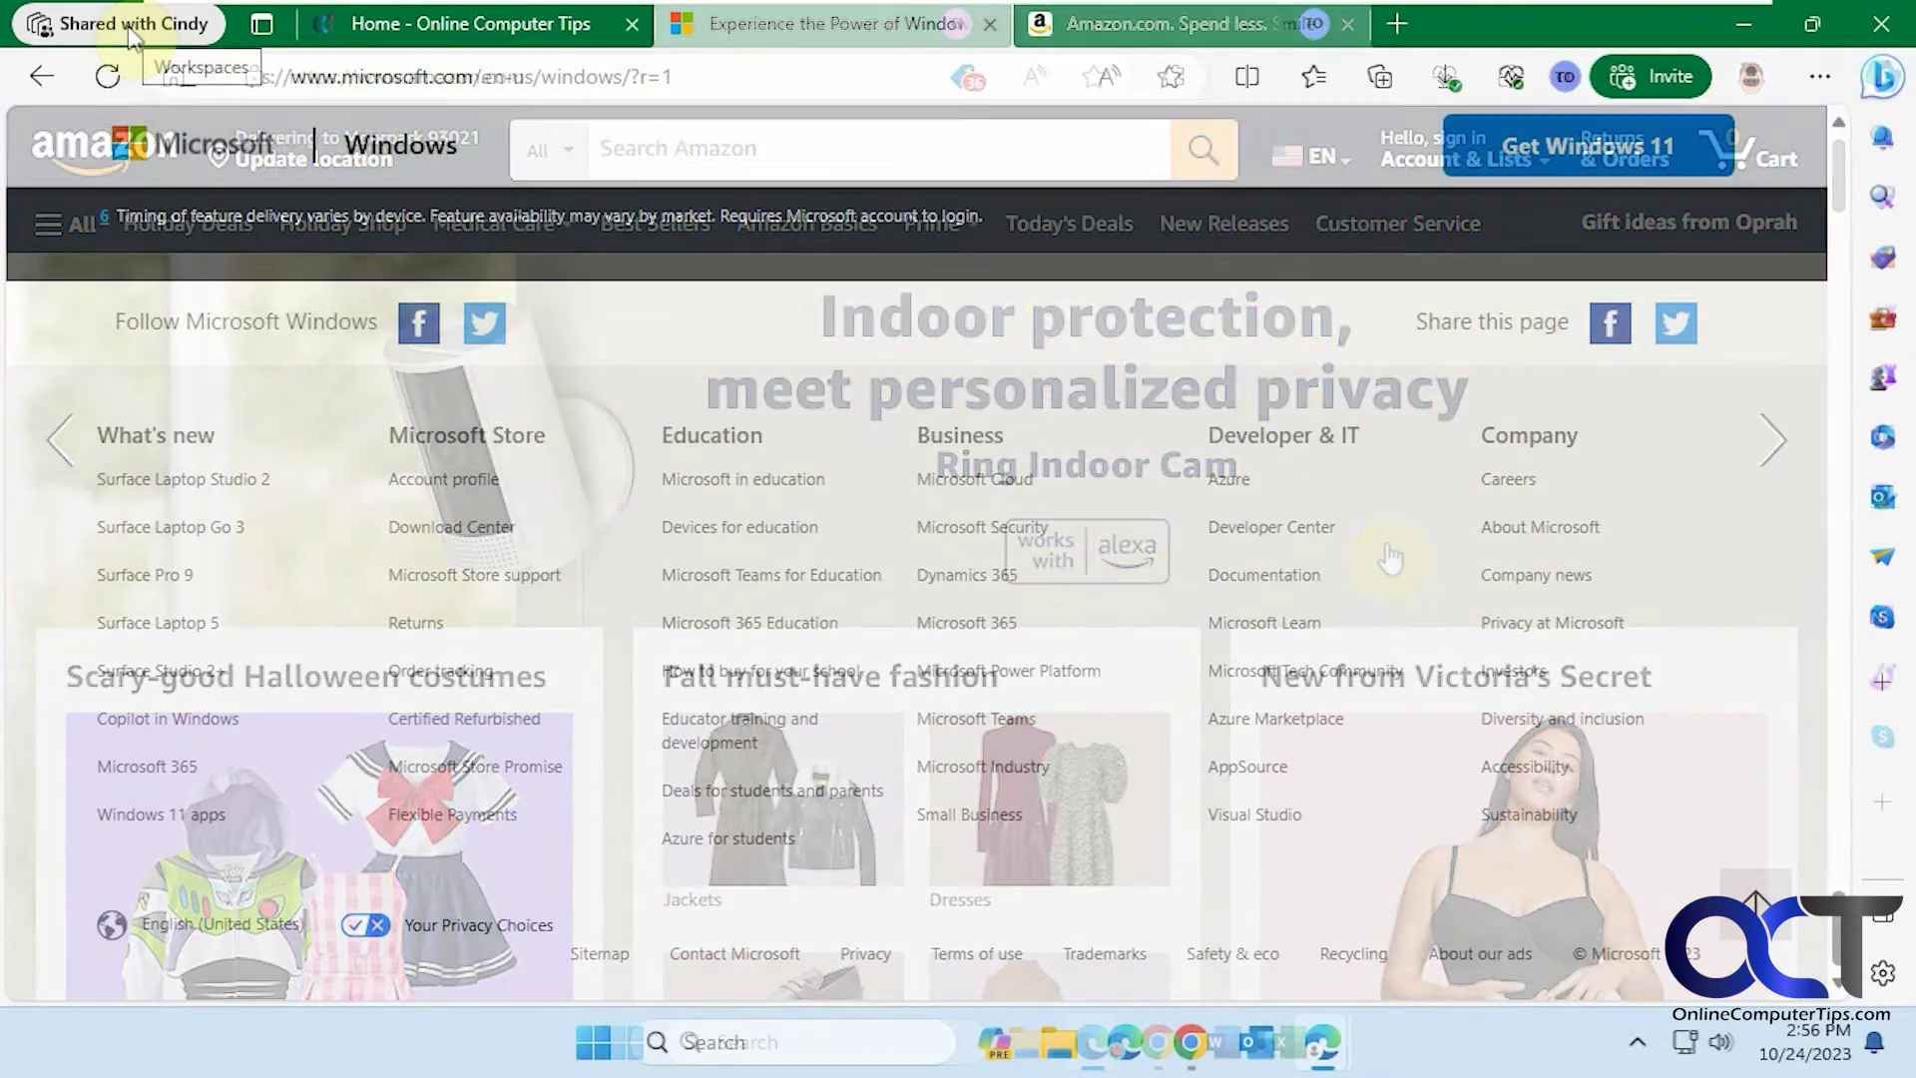
# - Have the second member leave the shared workspace, confirming Leave
pyautogui.click(128, 26)
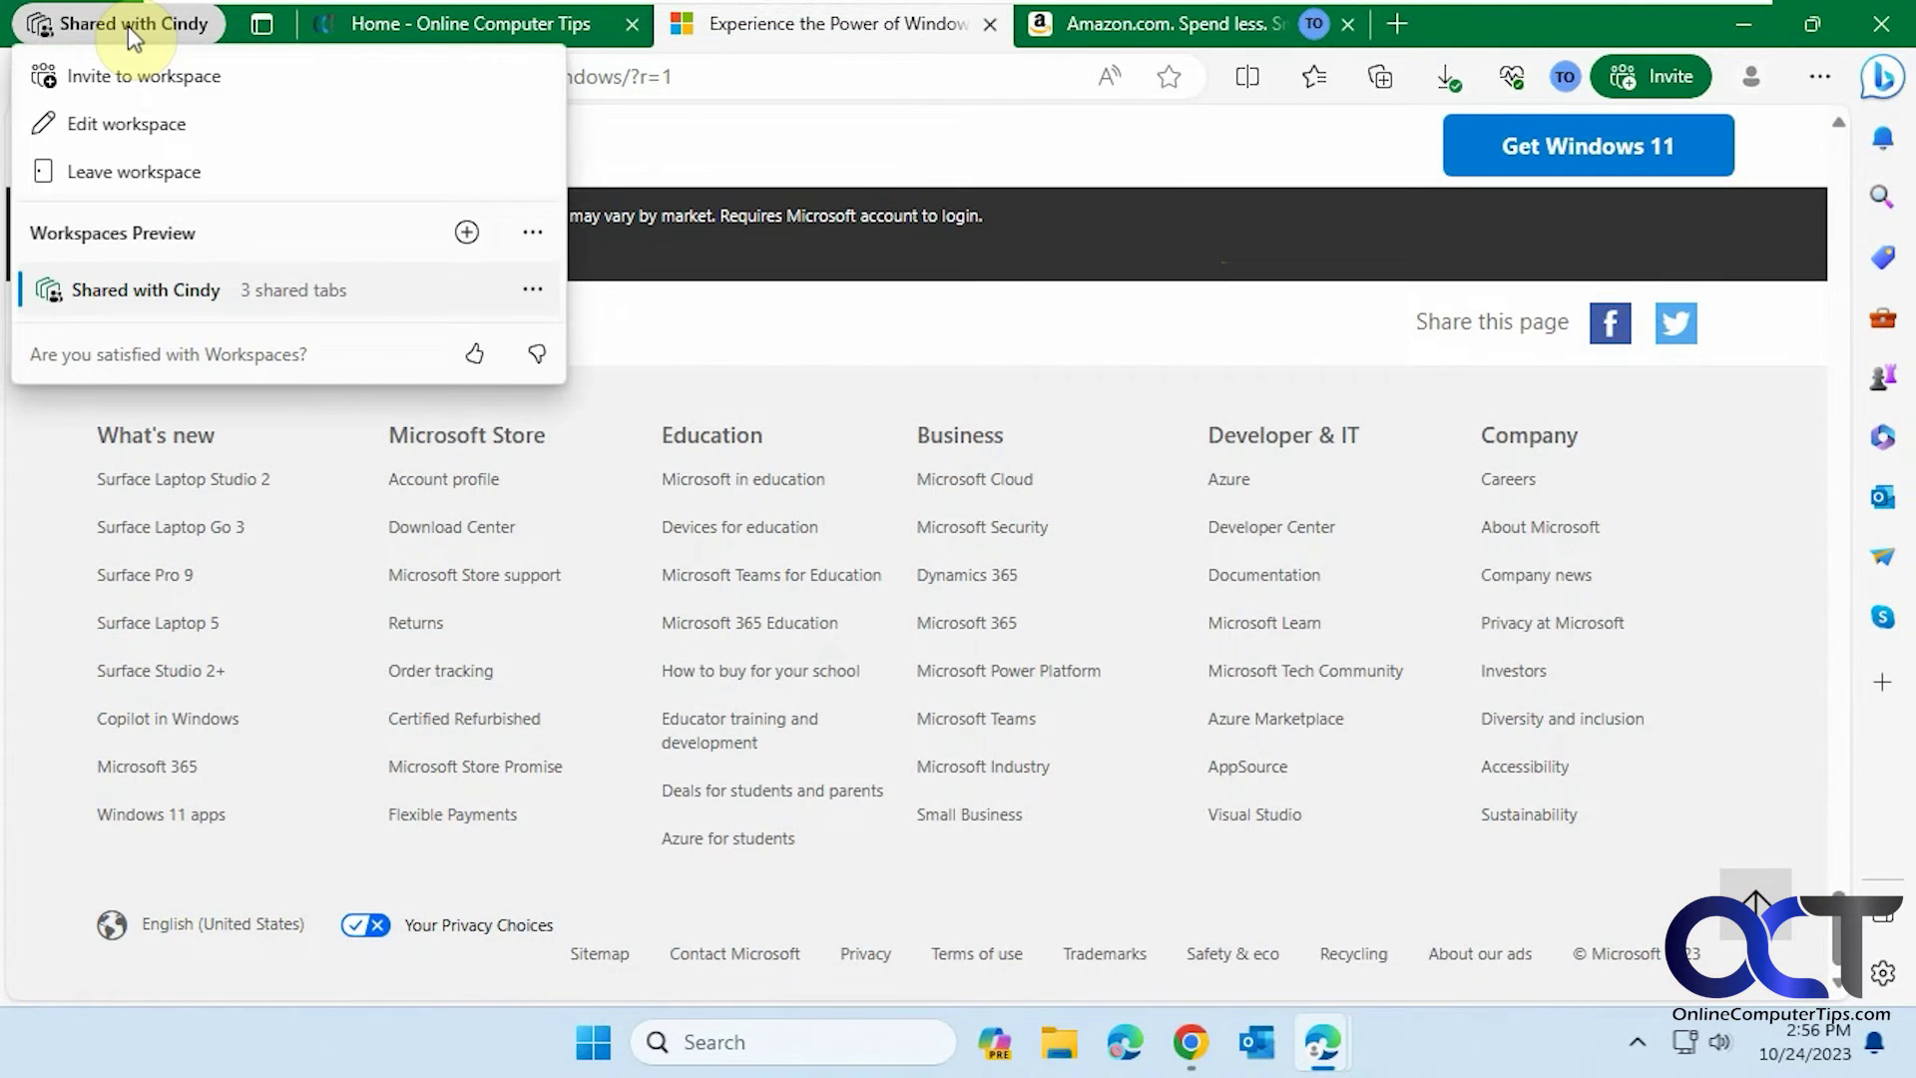
pyautogui.click(171, 184)
pyautogui.click(180, 344)
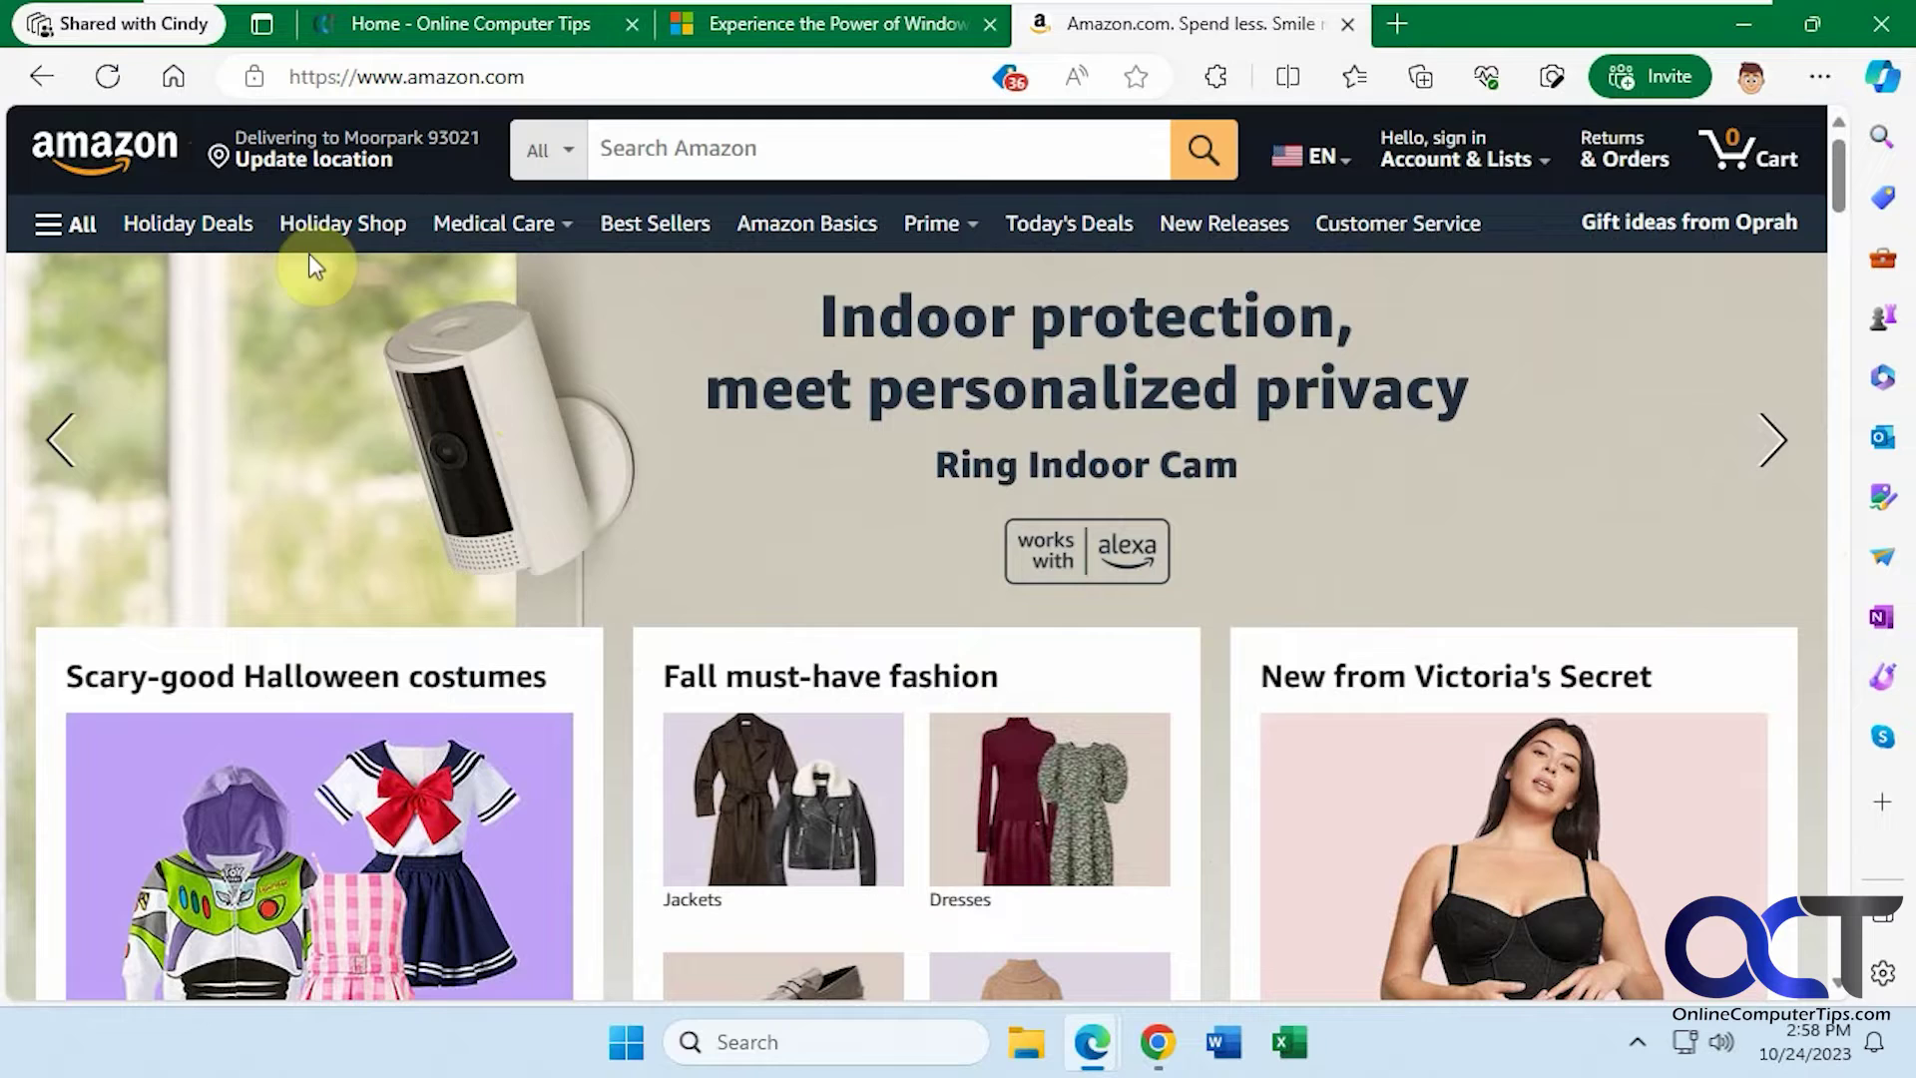
pyautogui.click(141, 23)
# - Copy the workspace invite link and load it in the other Edge window to rejoin
pyautogui.click(134, 74)
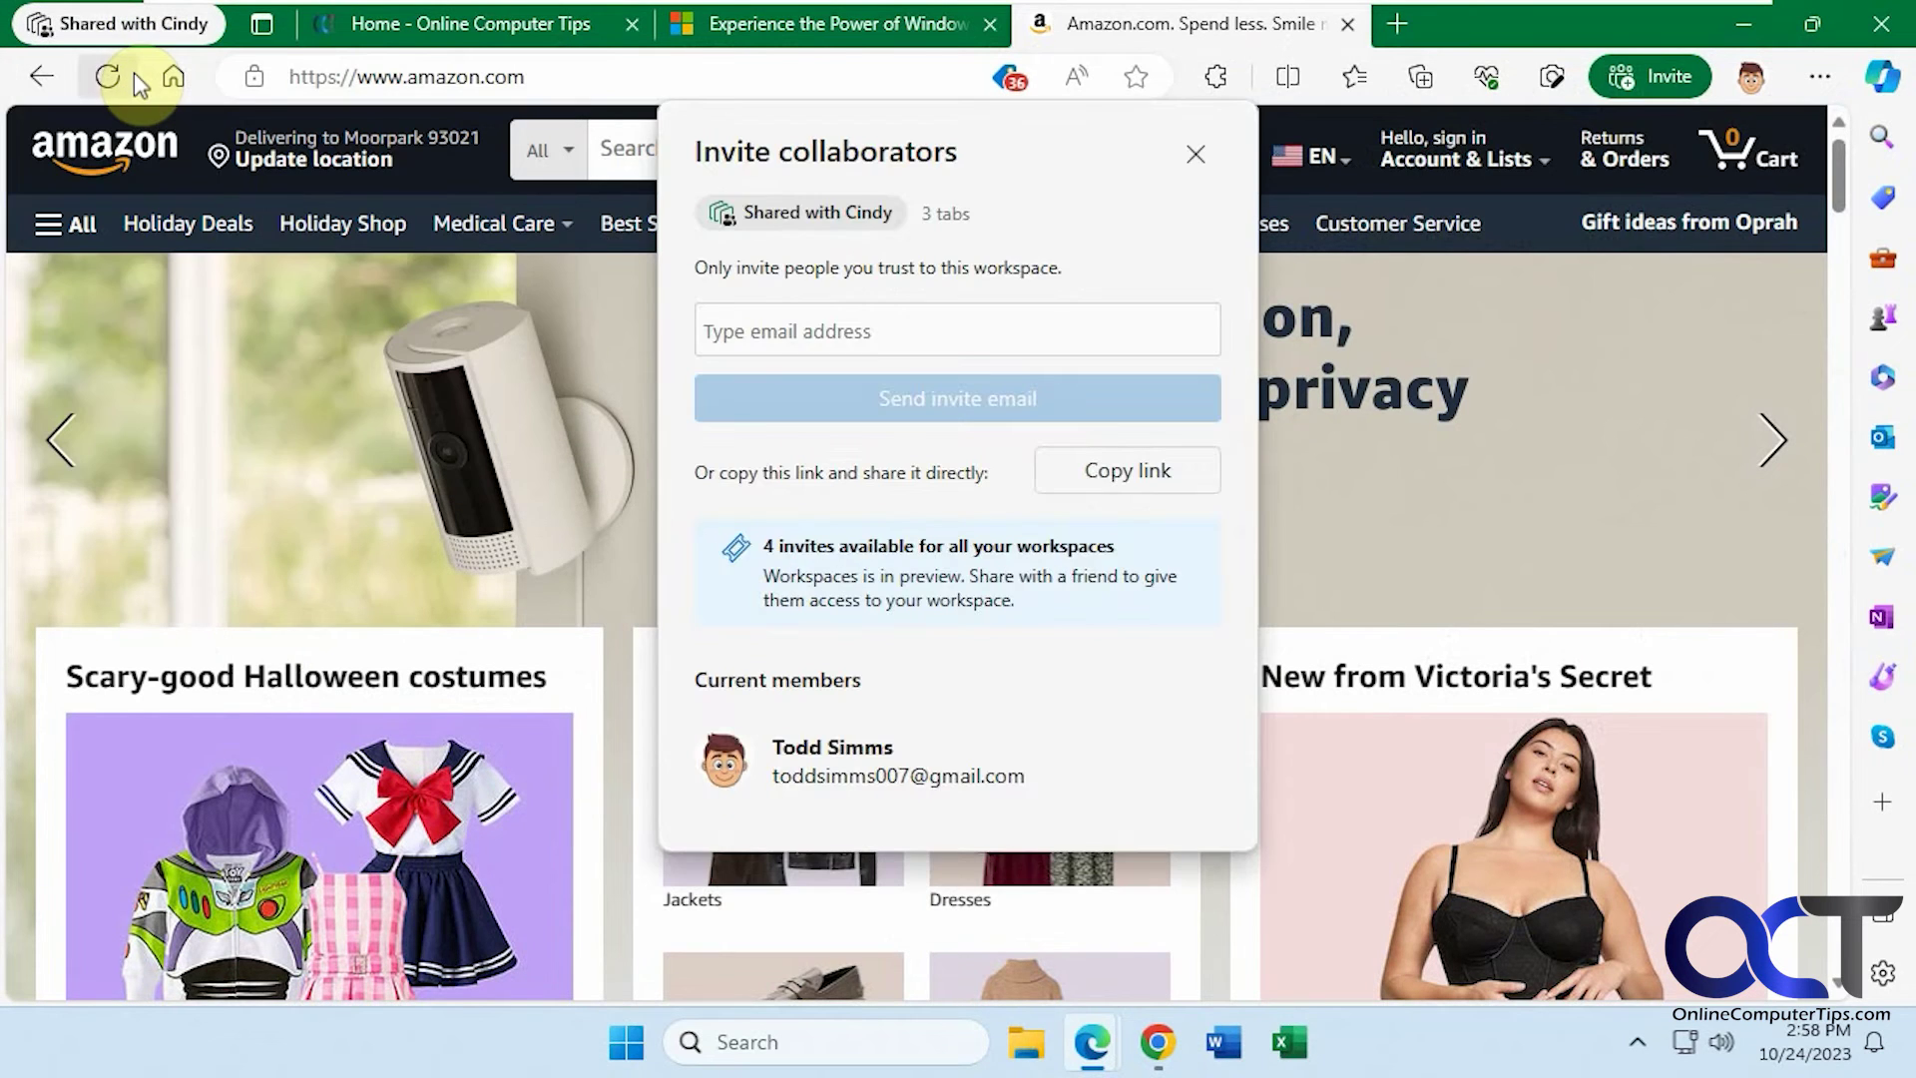
pyautogui.click(1114, 473)
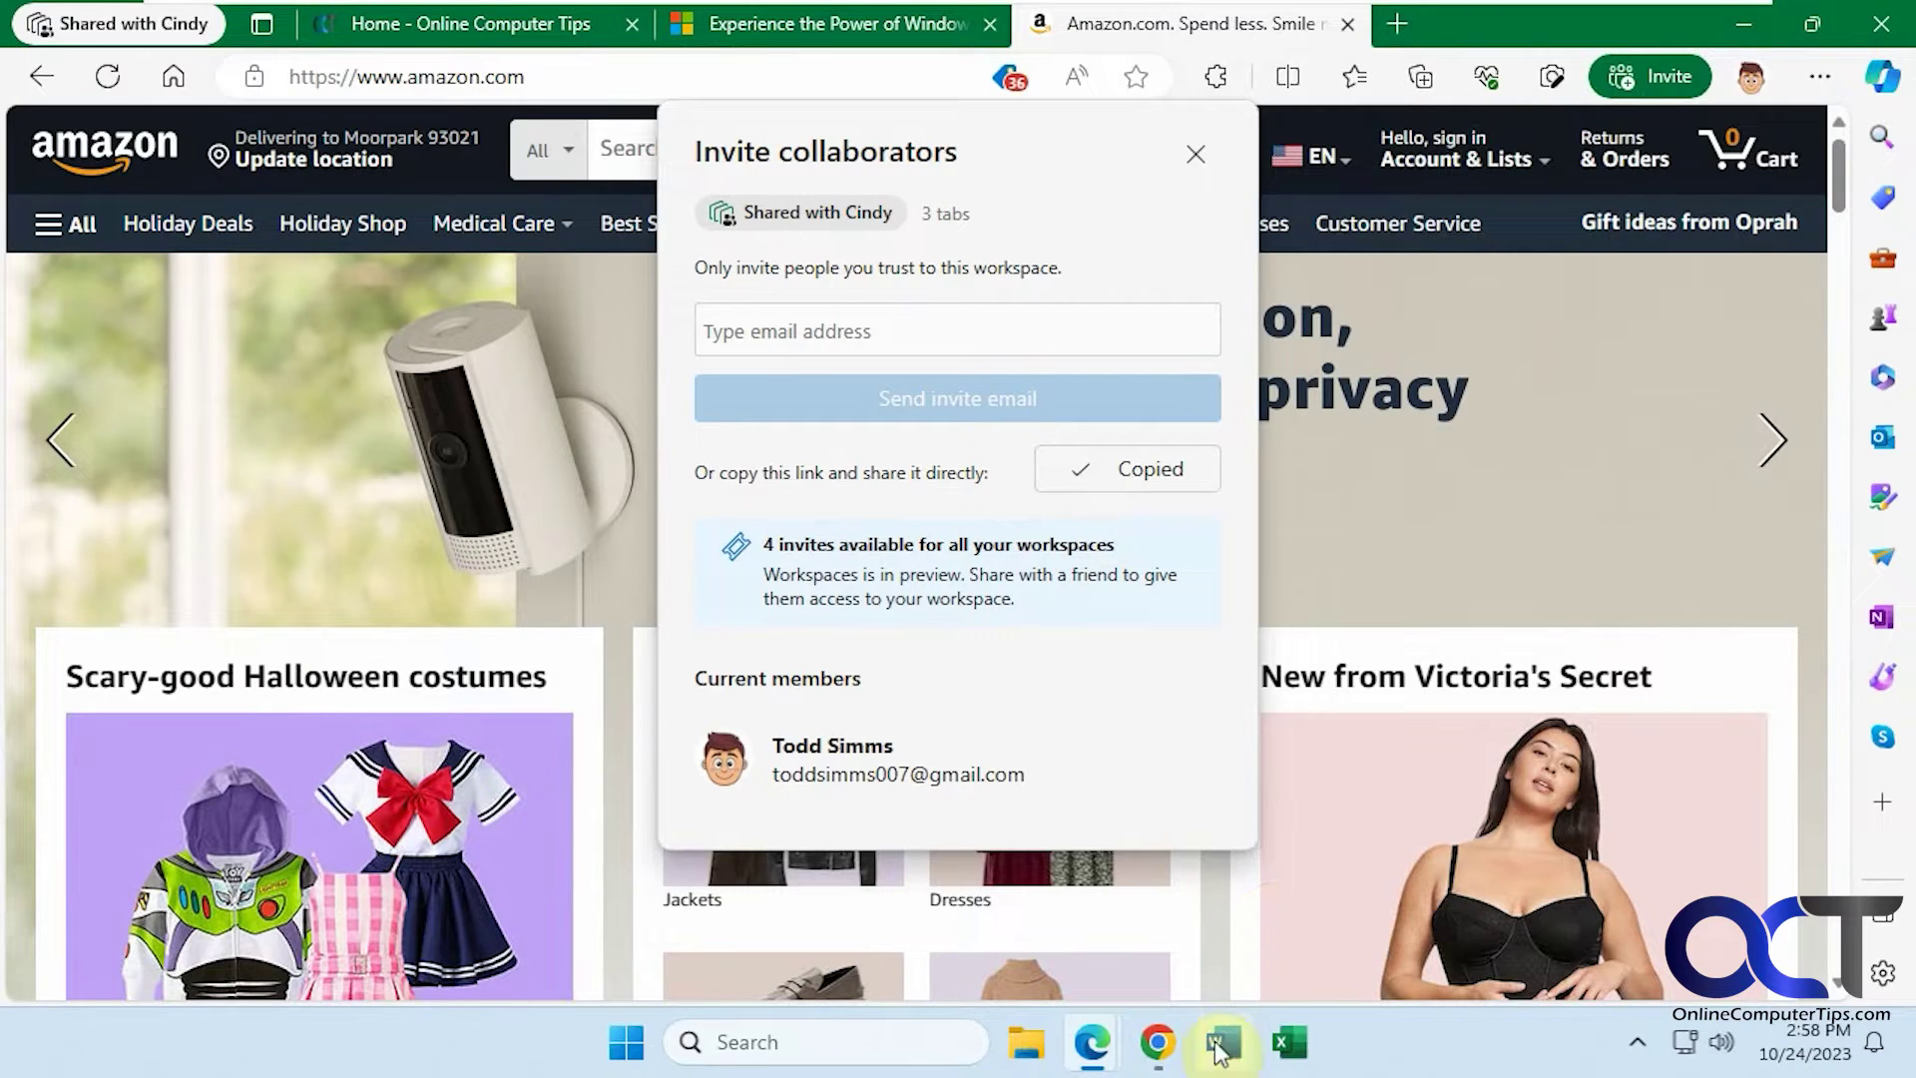
pyautogui.moveTo(1458, 160)
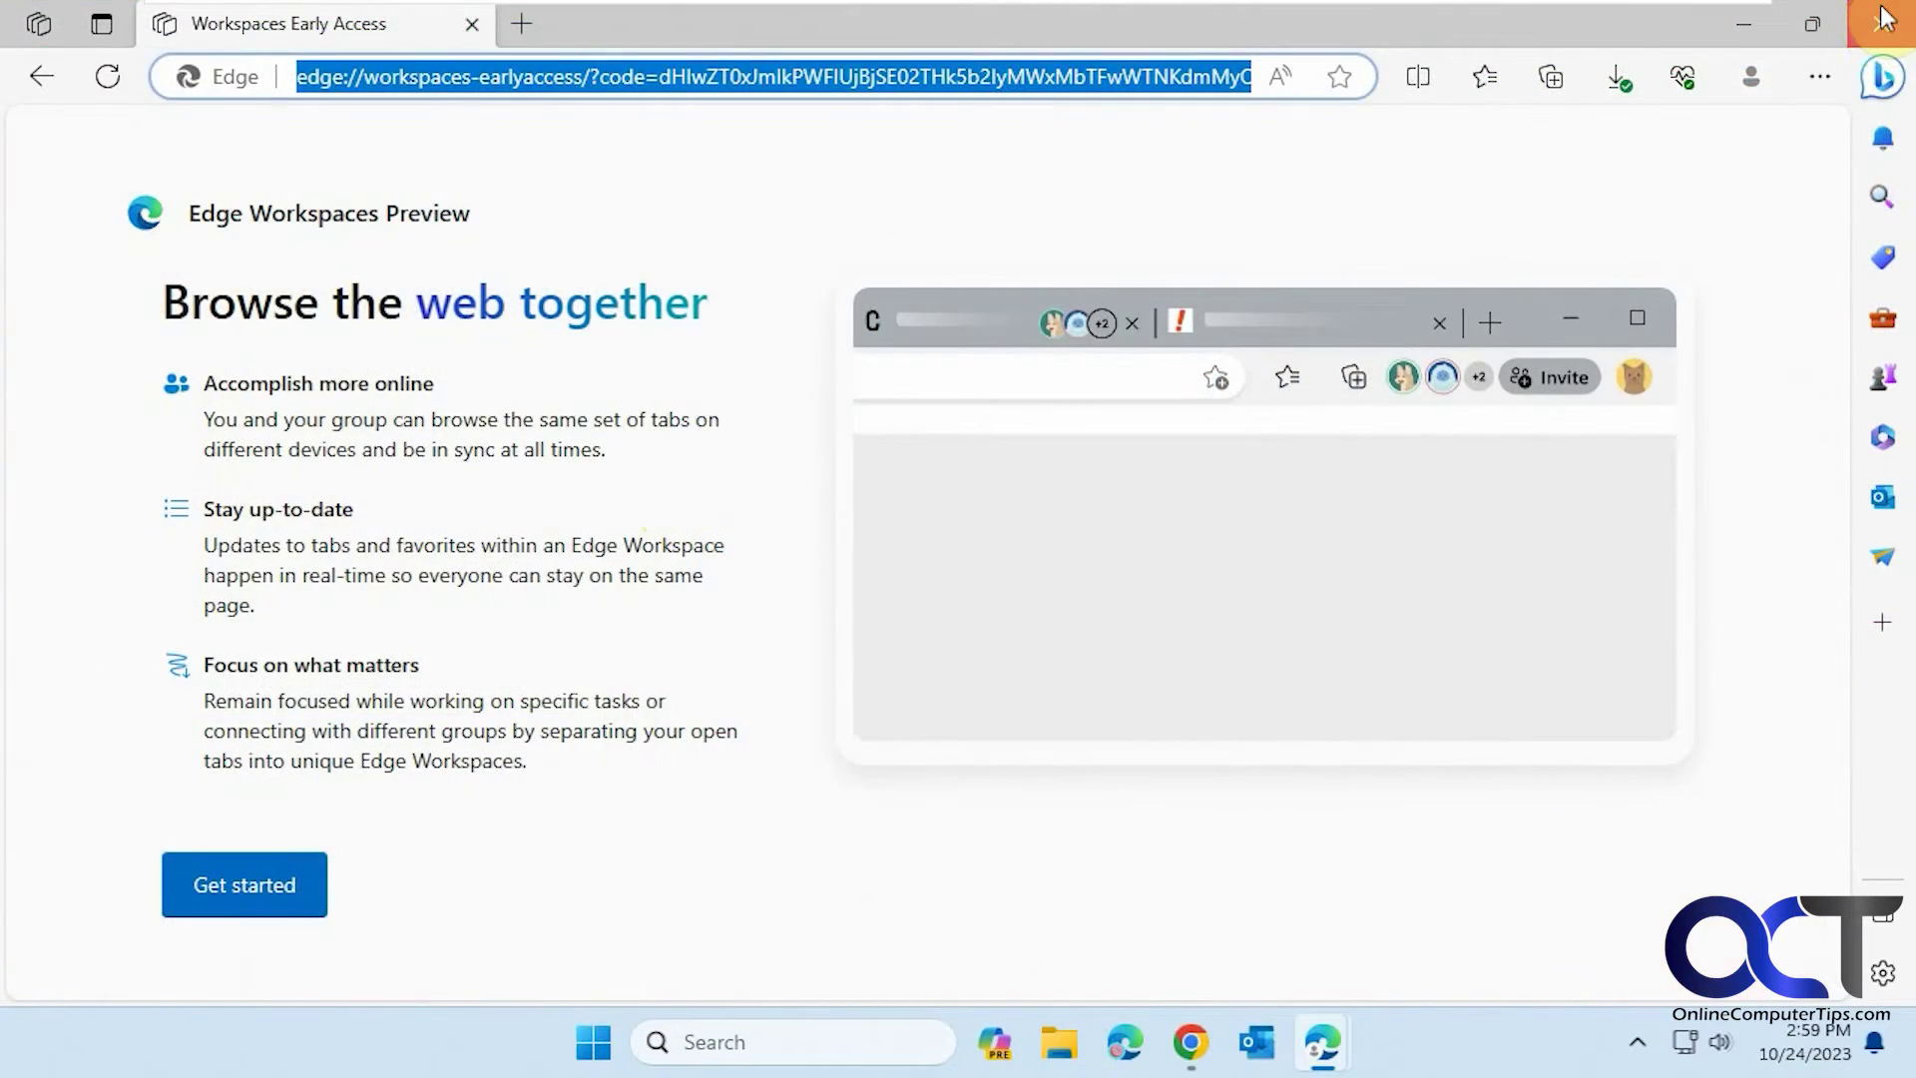
pyautogui.click(1884, 18)
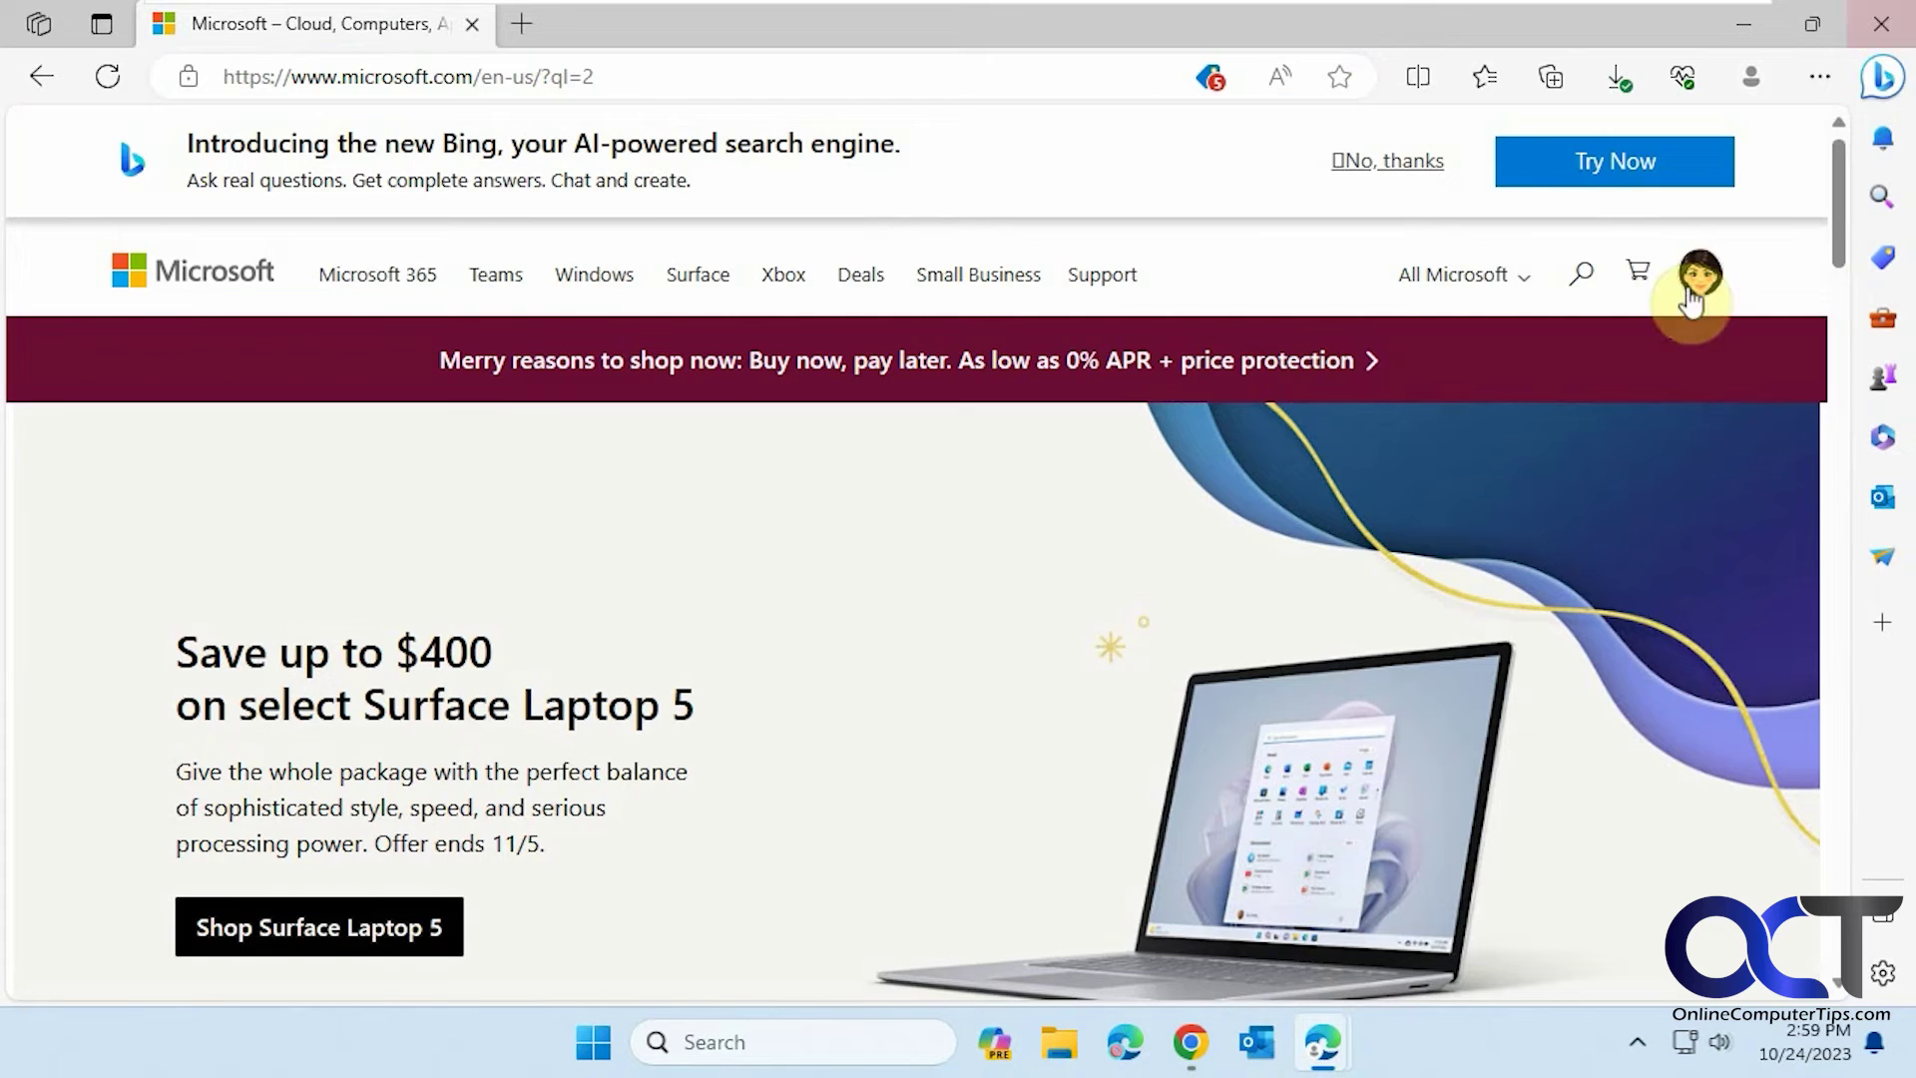
pyautogui.click(667, 64)
pyautogui.hotkey('ctrl', 'v')
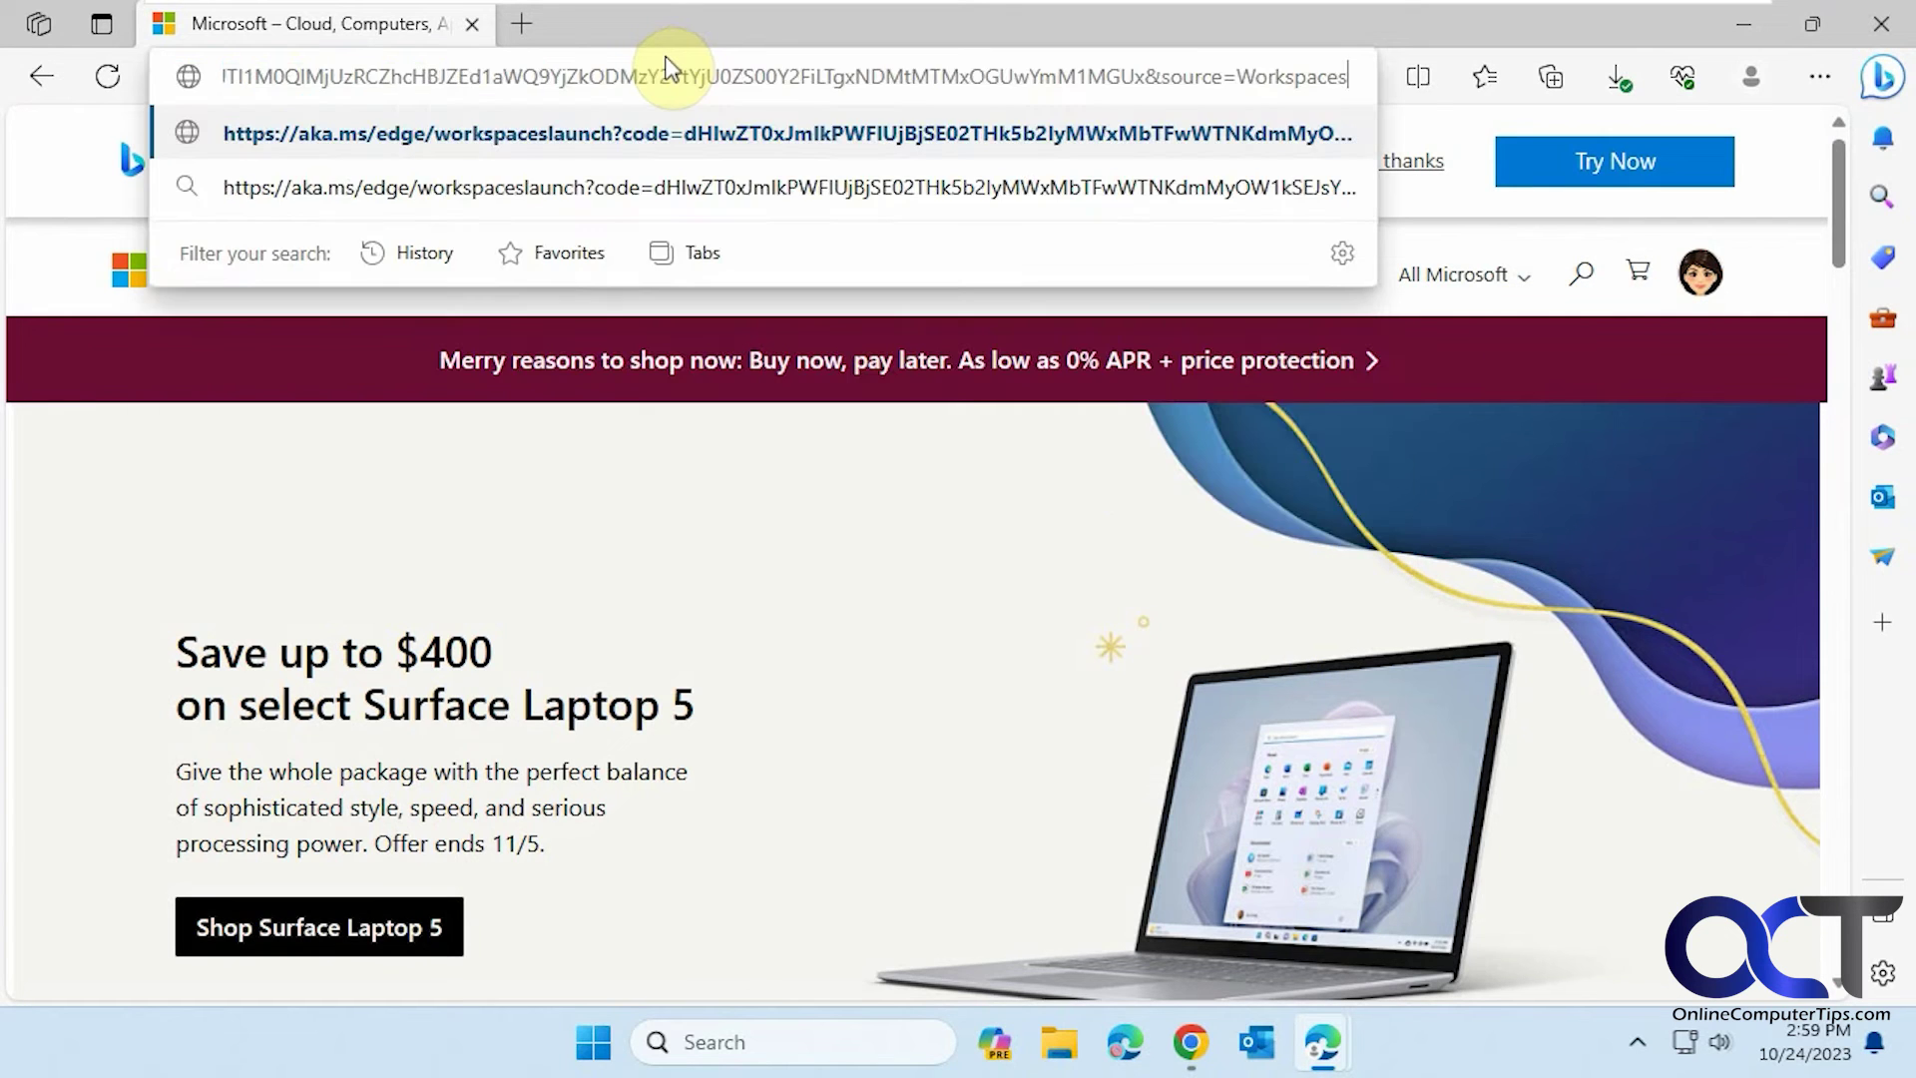
pyautogui.press('Return')
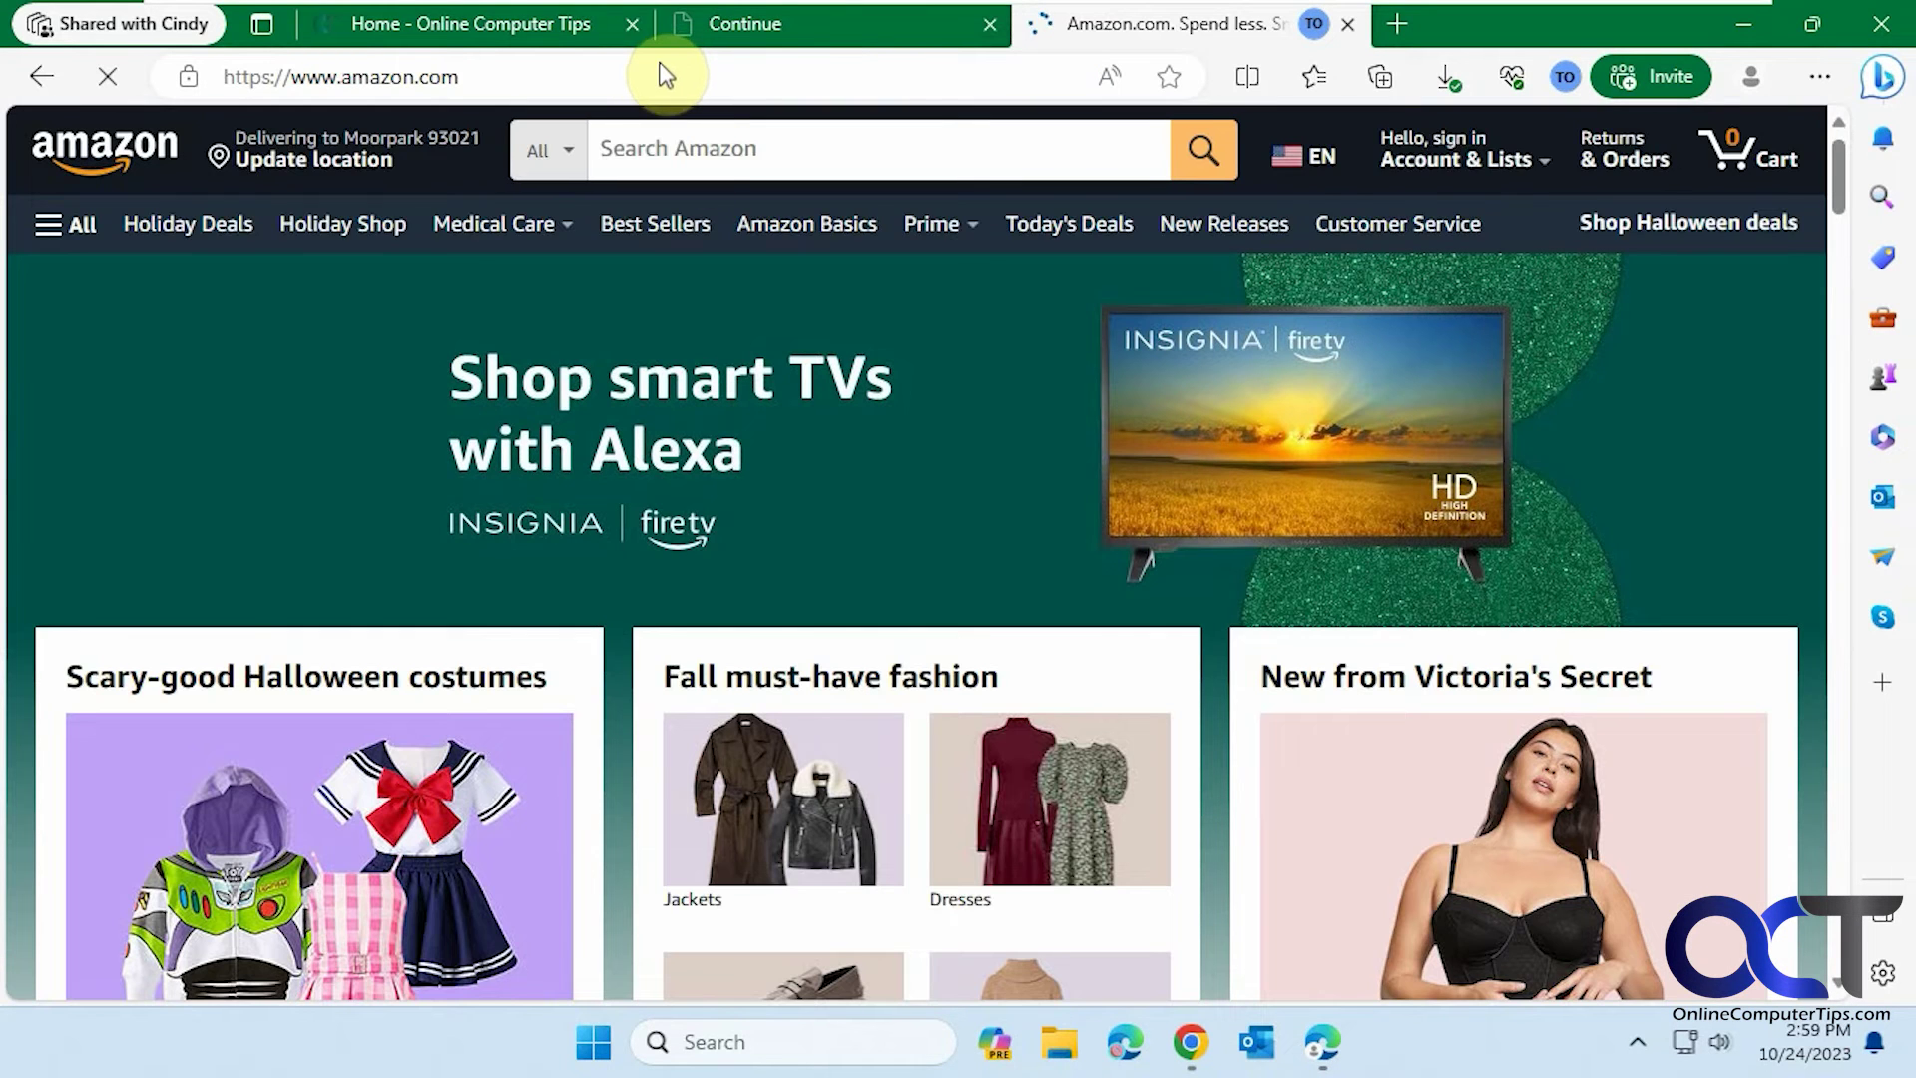
# - Leave the shared workspace and bring up the Workspaces list showing Workspace 1
pyautogui.click(142, 30)
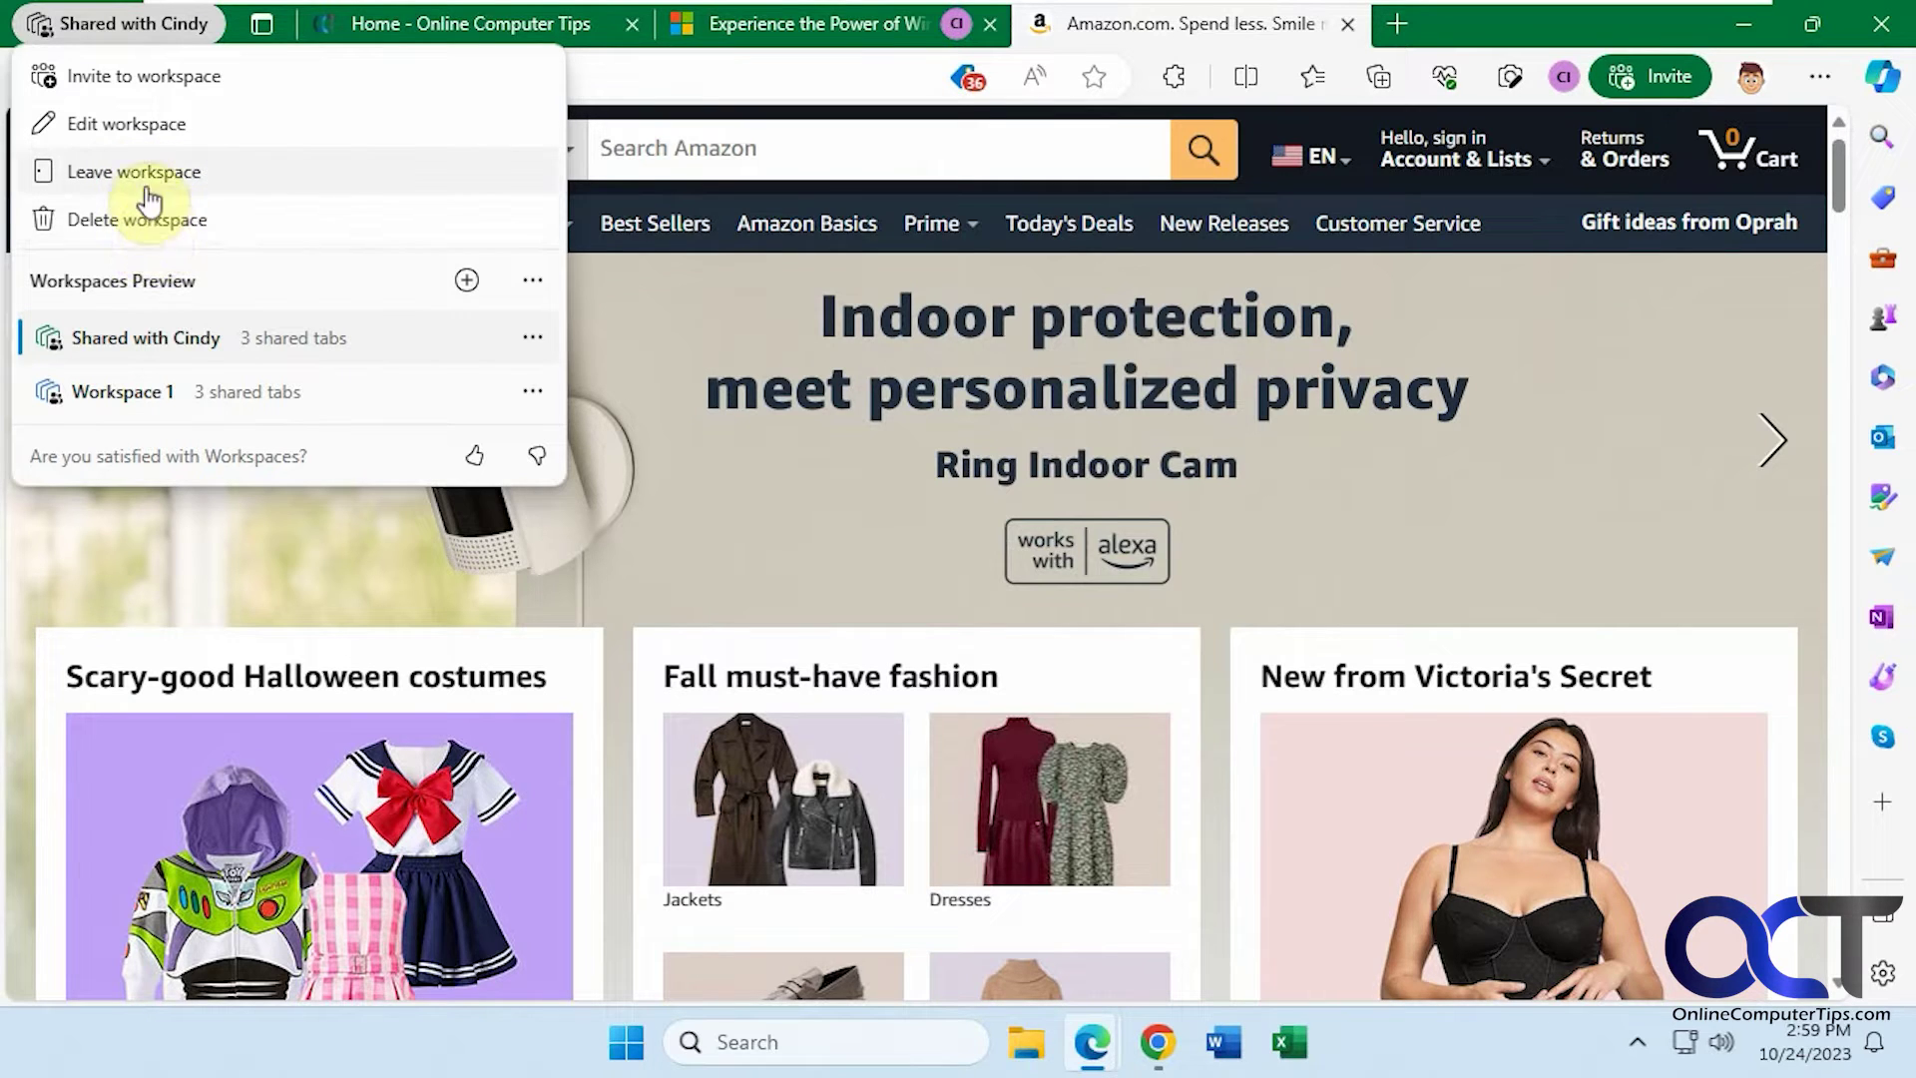
pyautogui.click(145, 180)
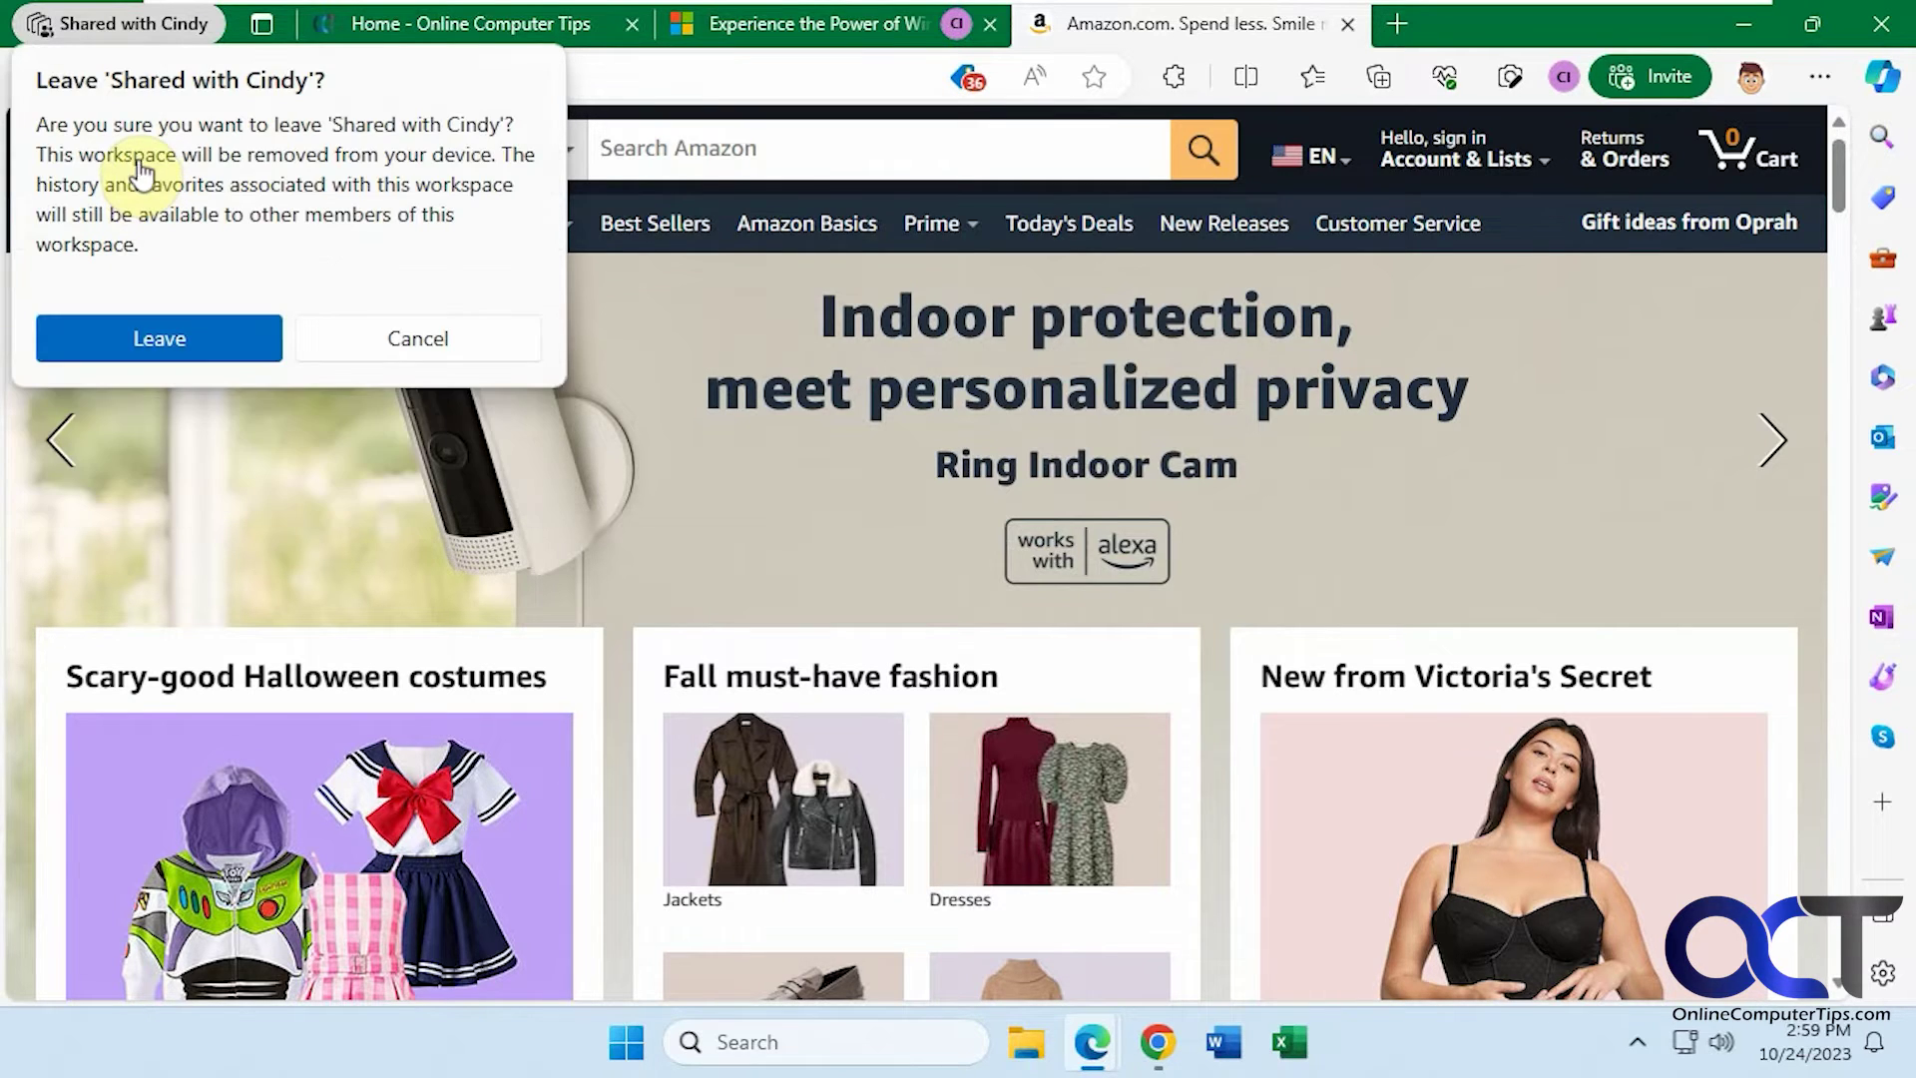
pyautogui.click(196, 338)
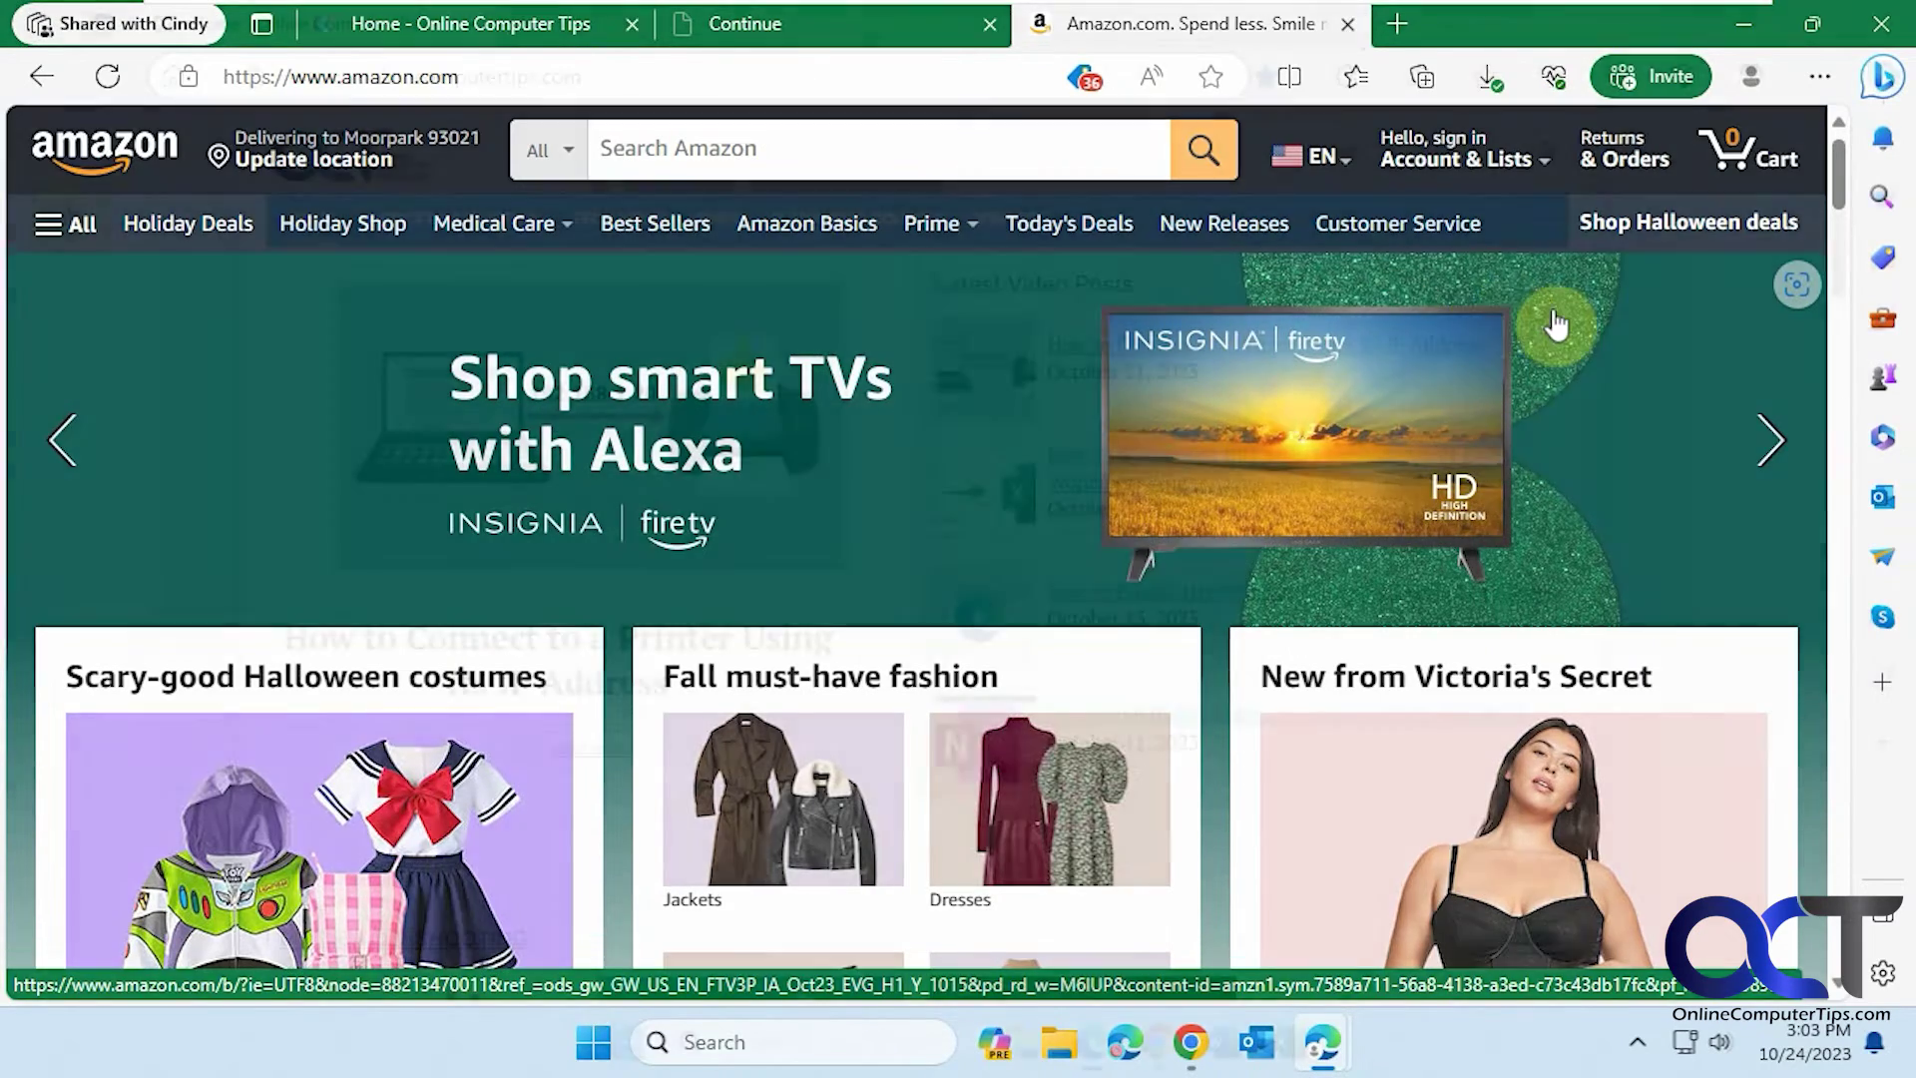
pyautogui.click(46, 18)
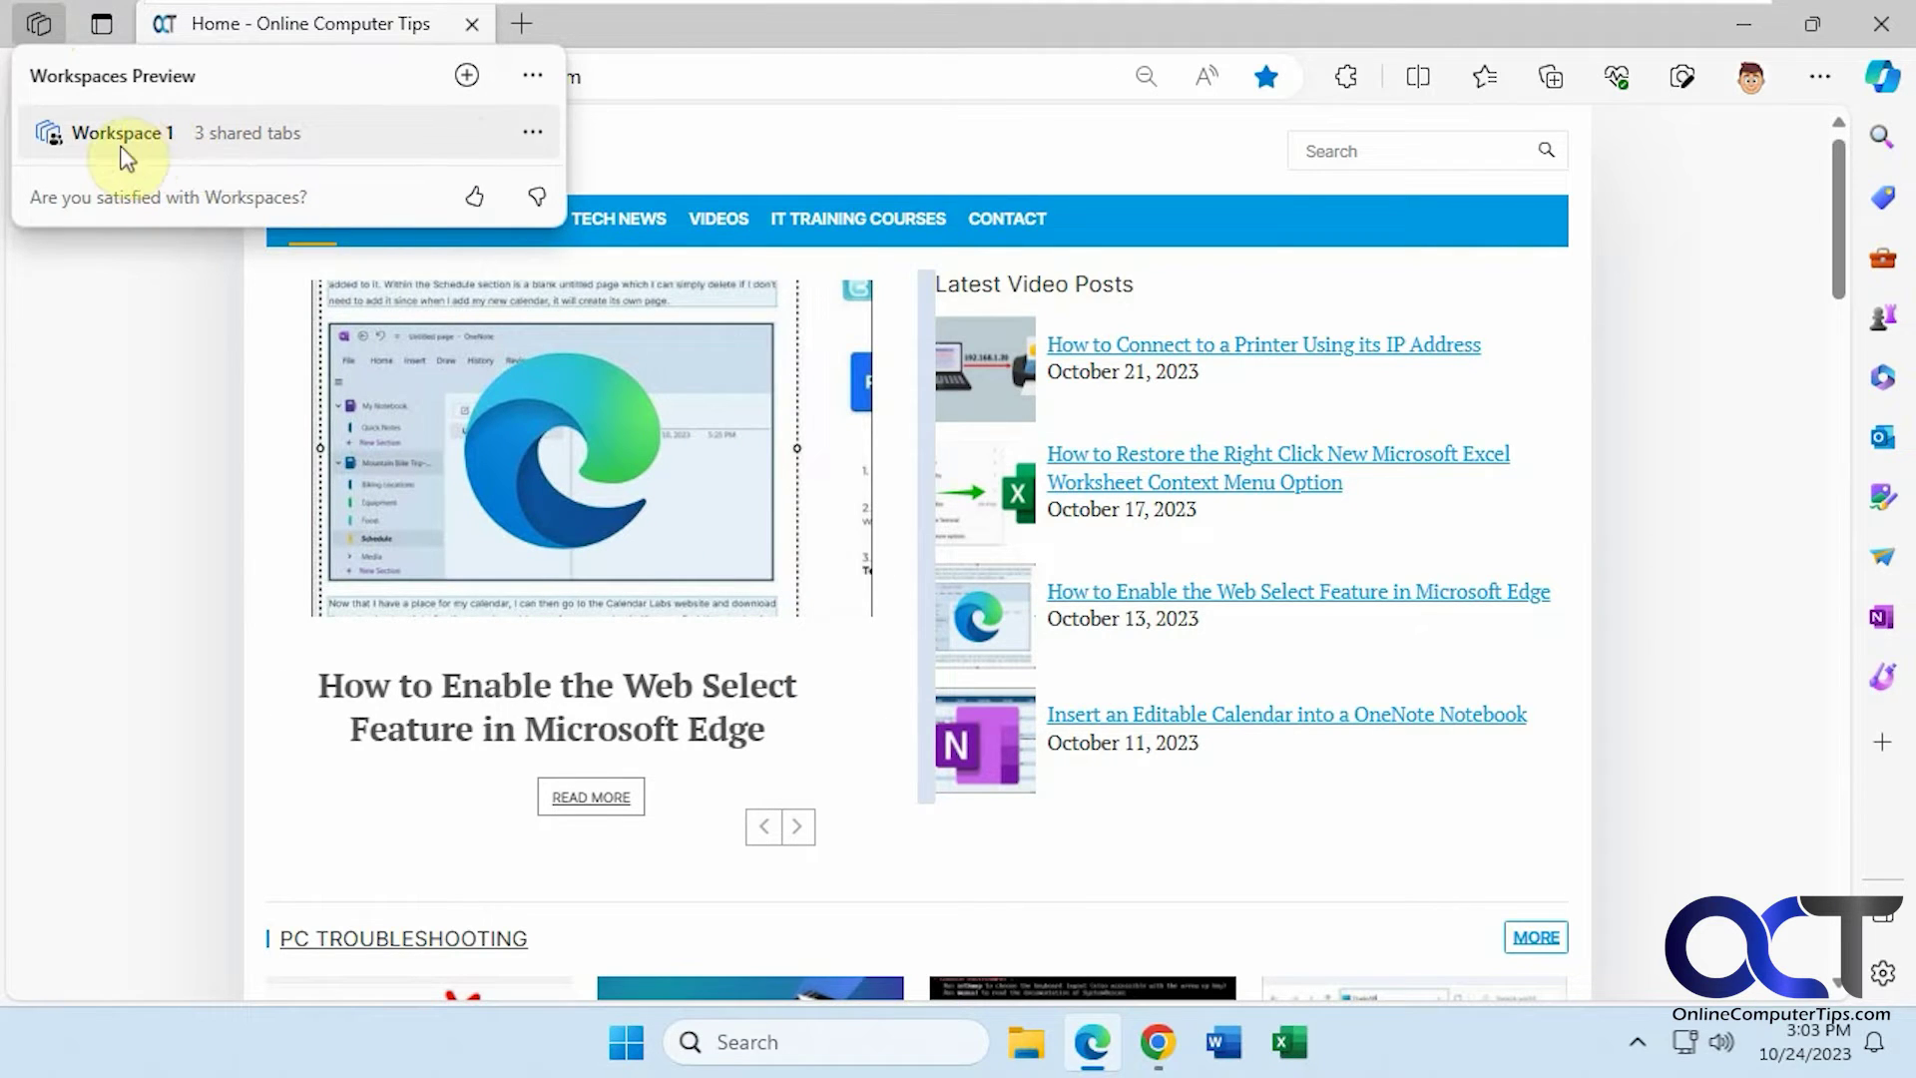
# - Open Workspace 1, leave it, and confirm the Workspaces list is now empty
pyautogui.click(137, 140)
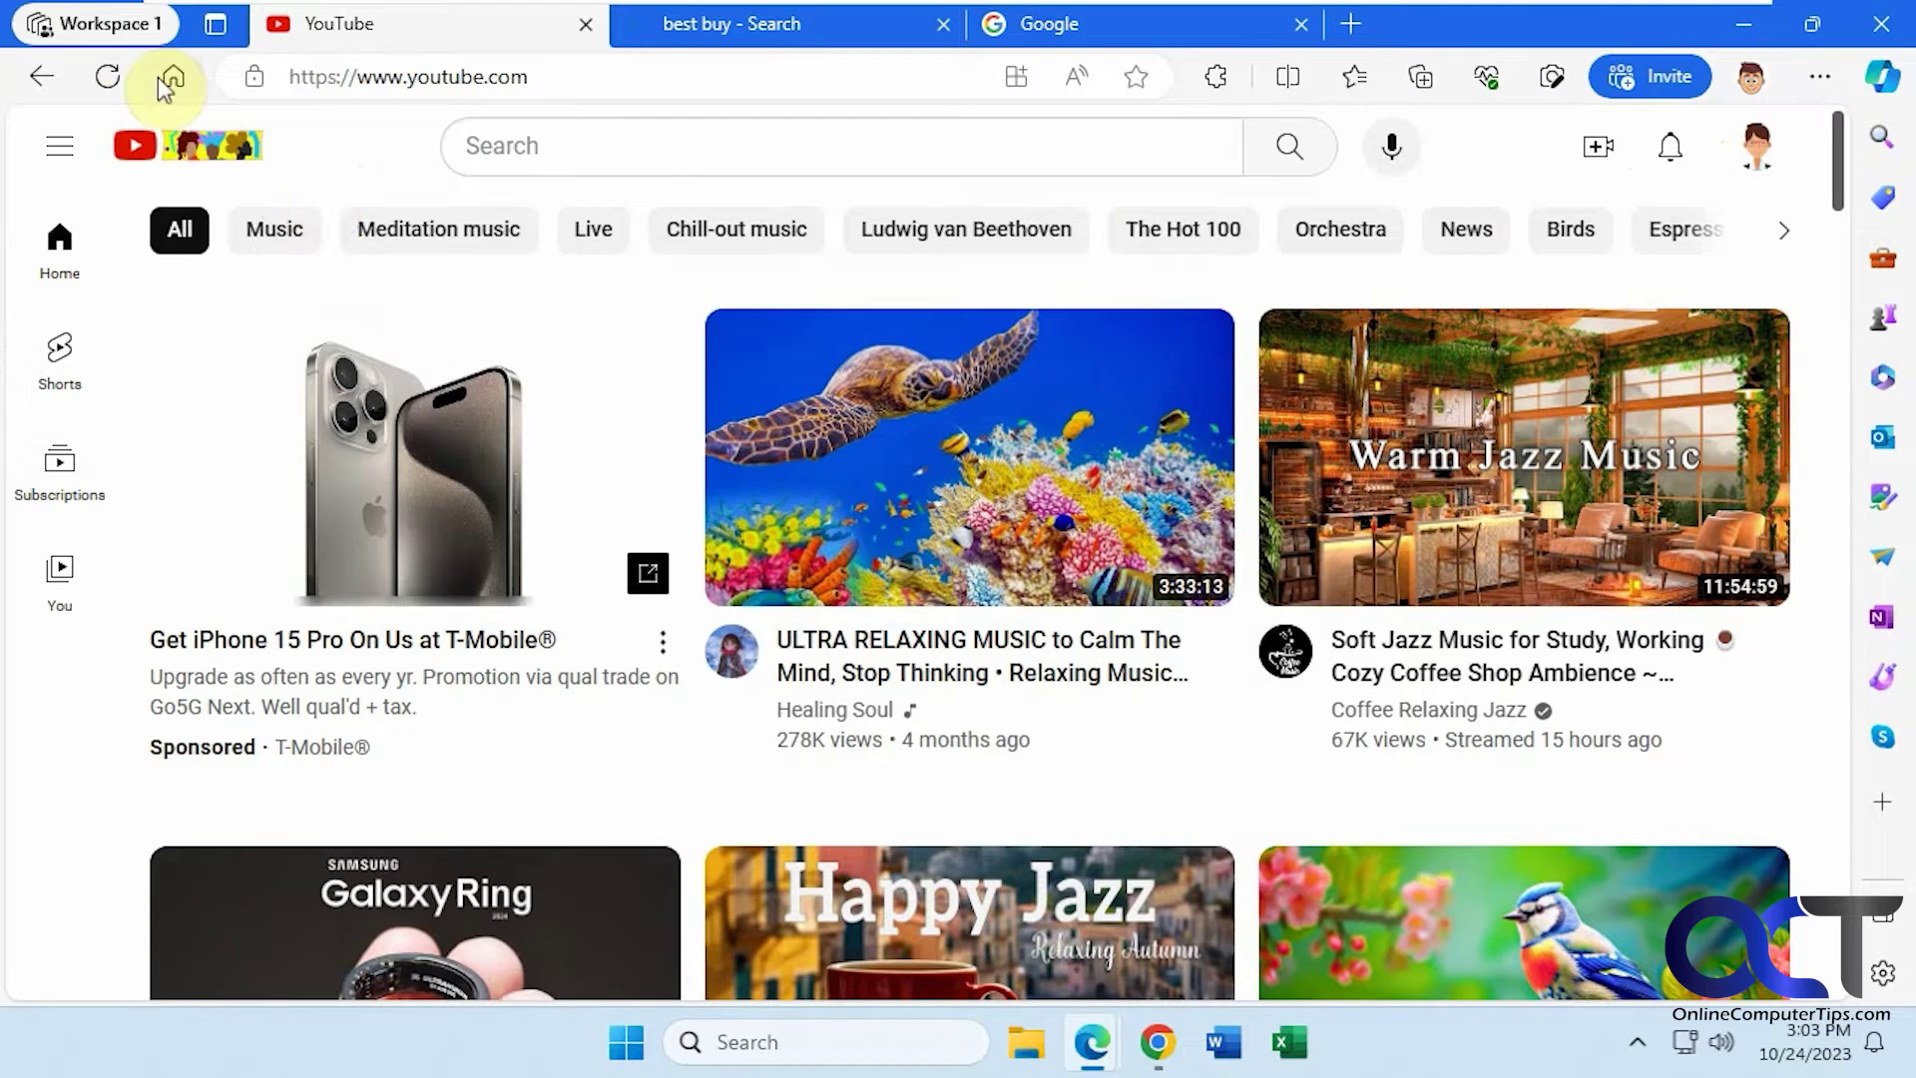
pyautogui.click(116, 24)
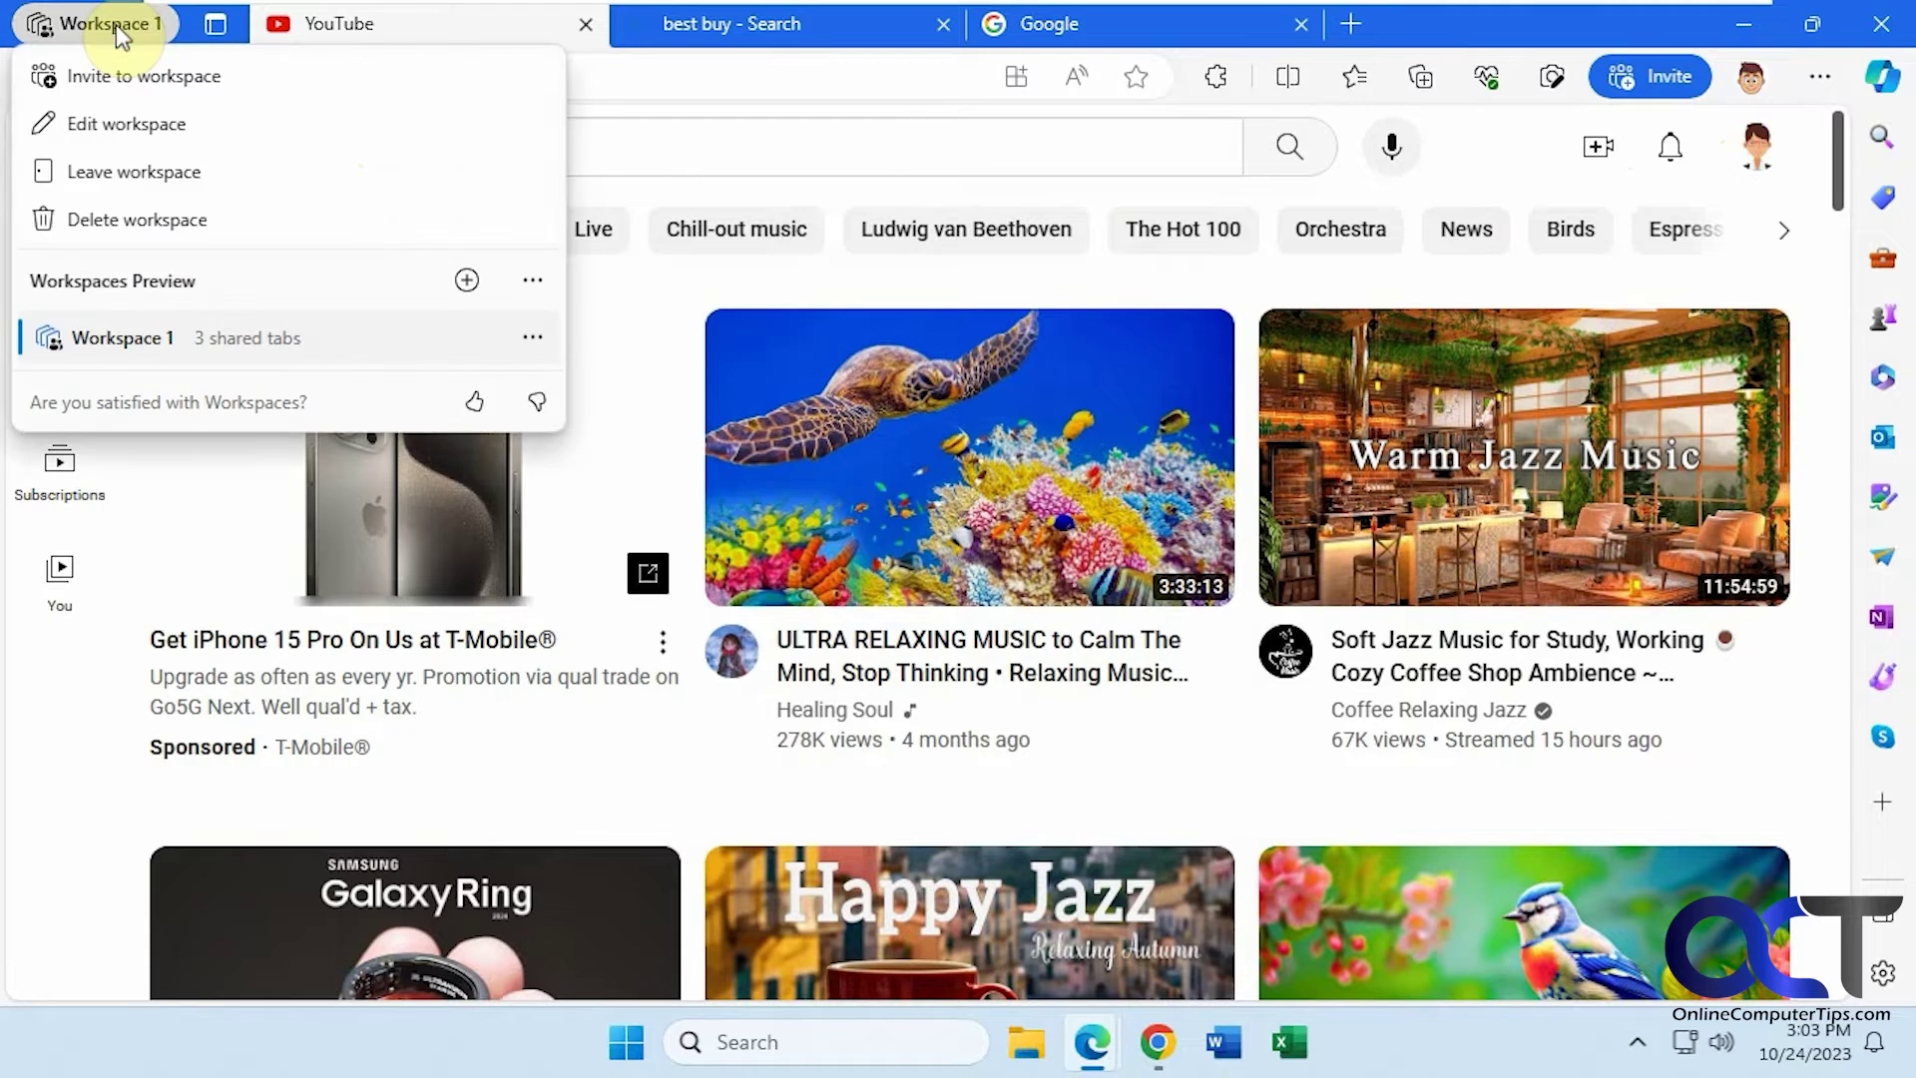
pyautogui.click(142, 172)
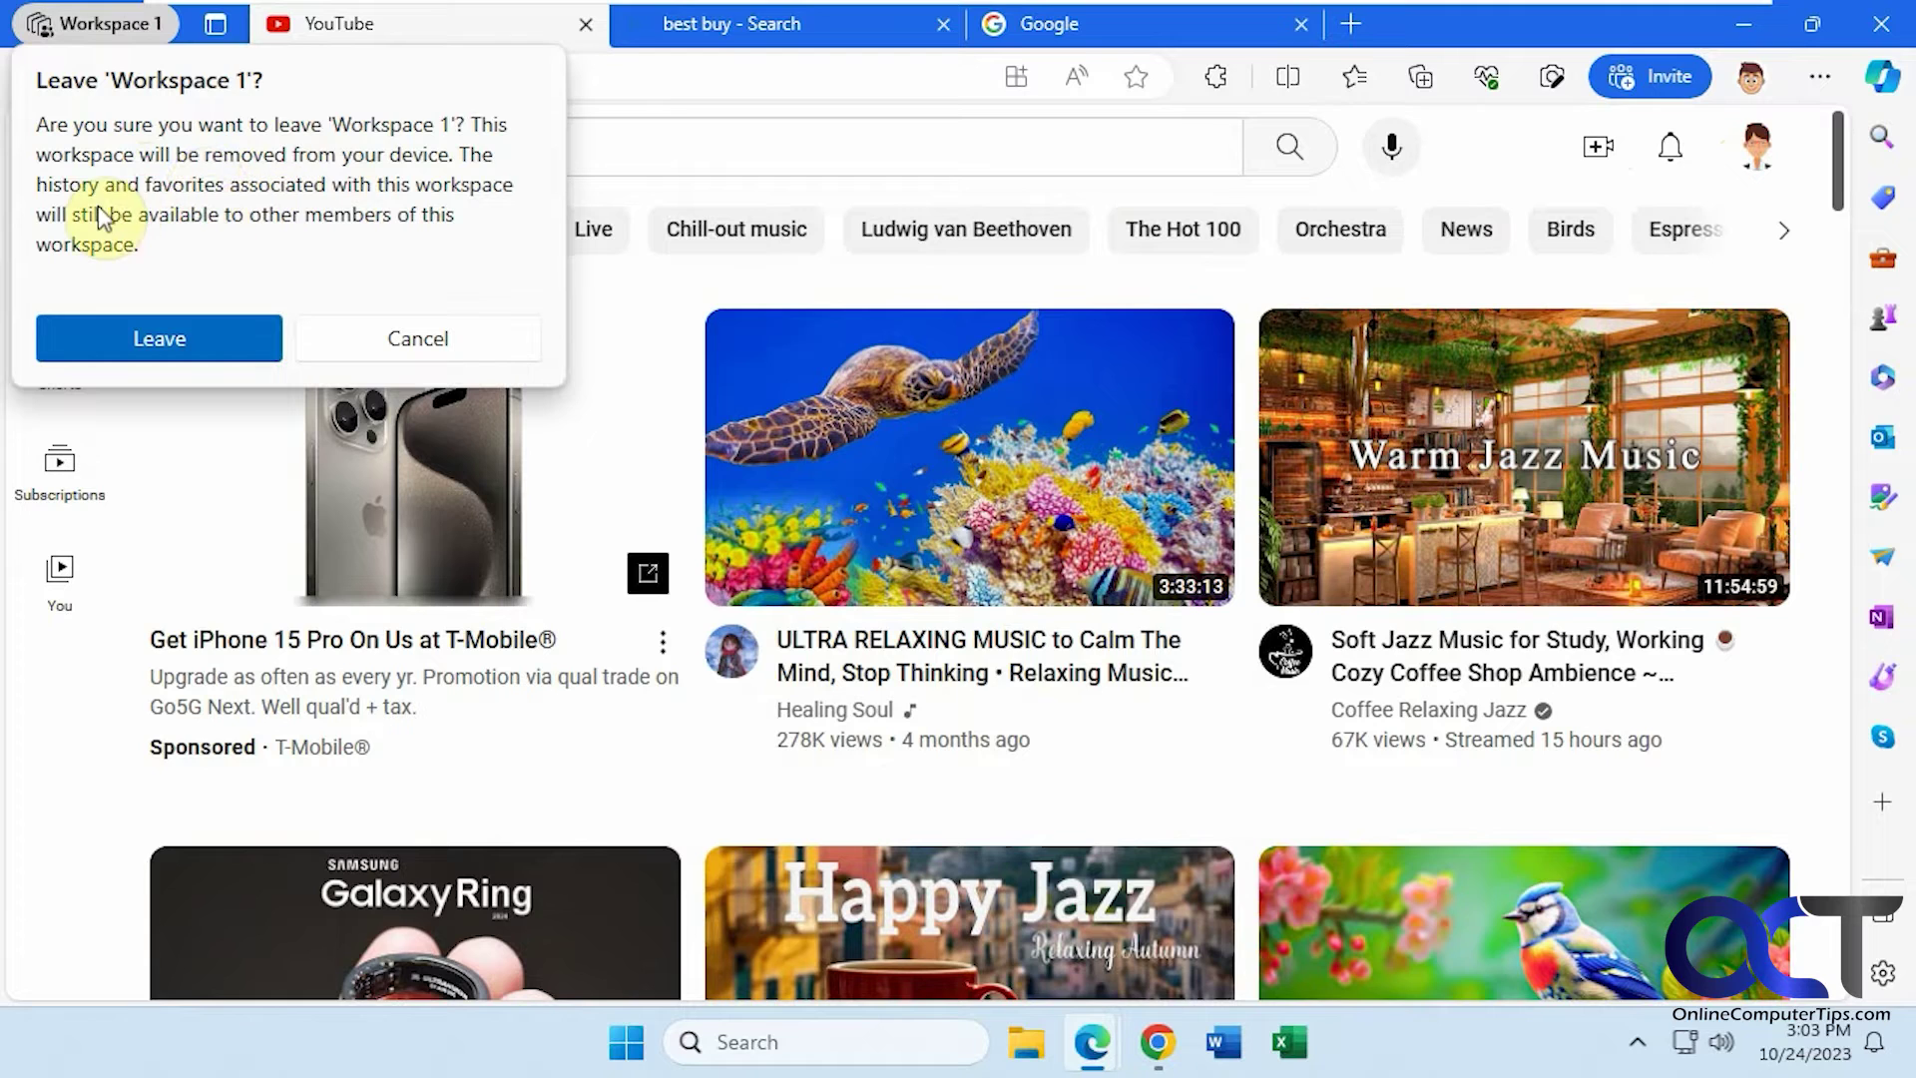
pyautogui.click(150, 339)
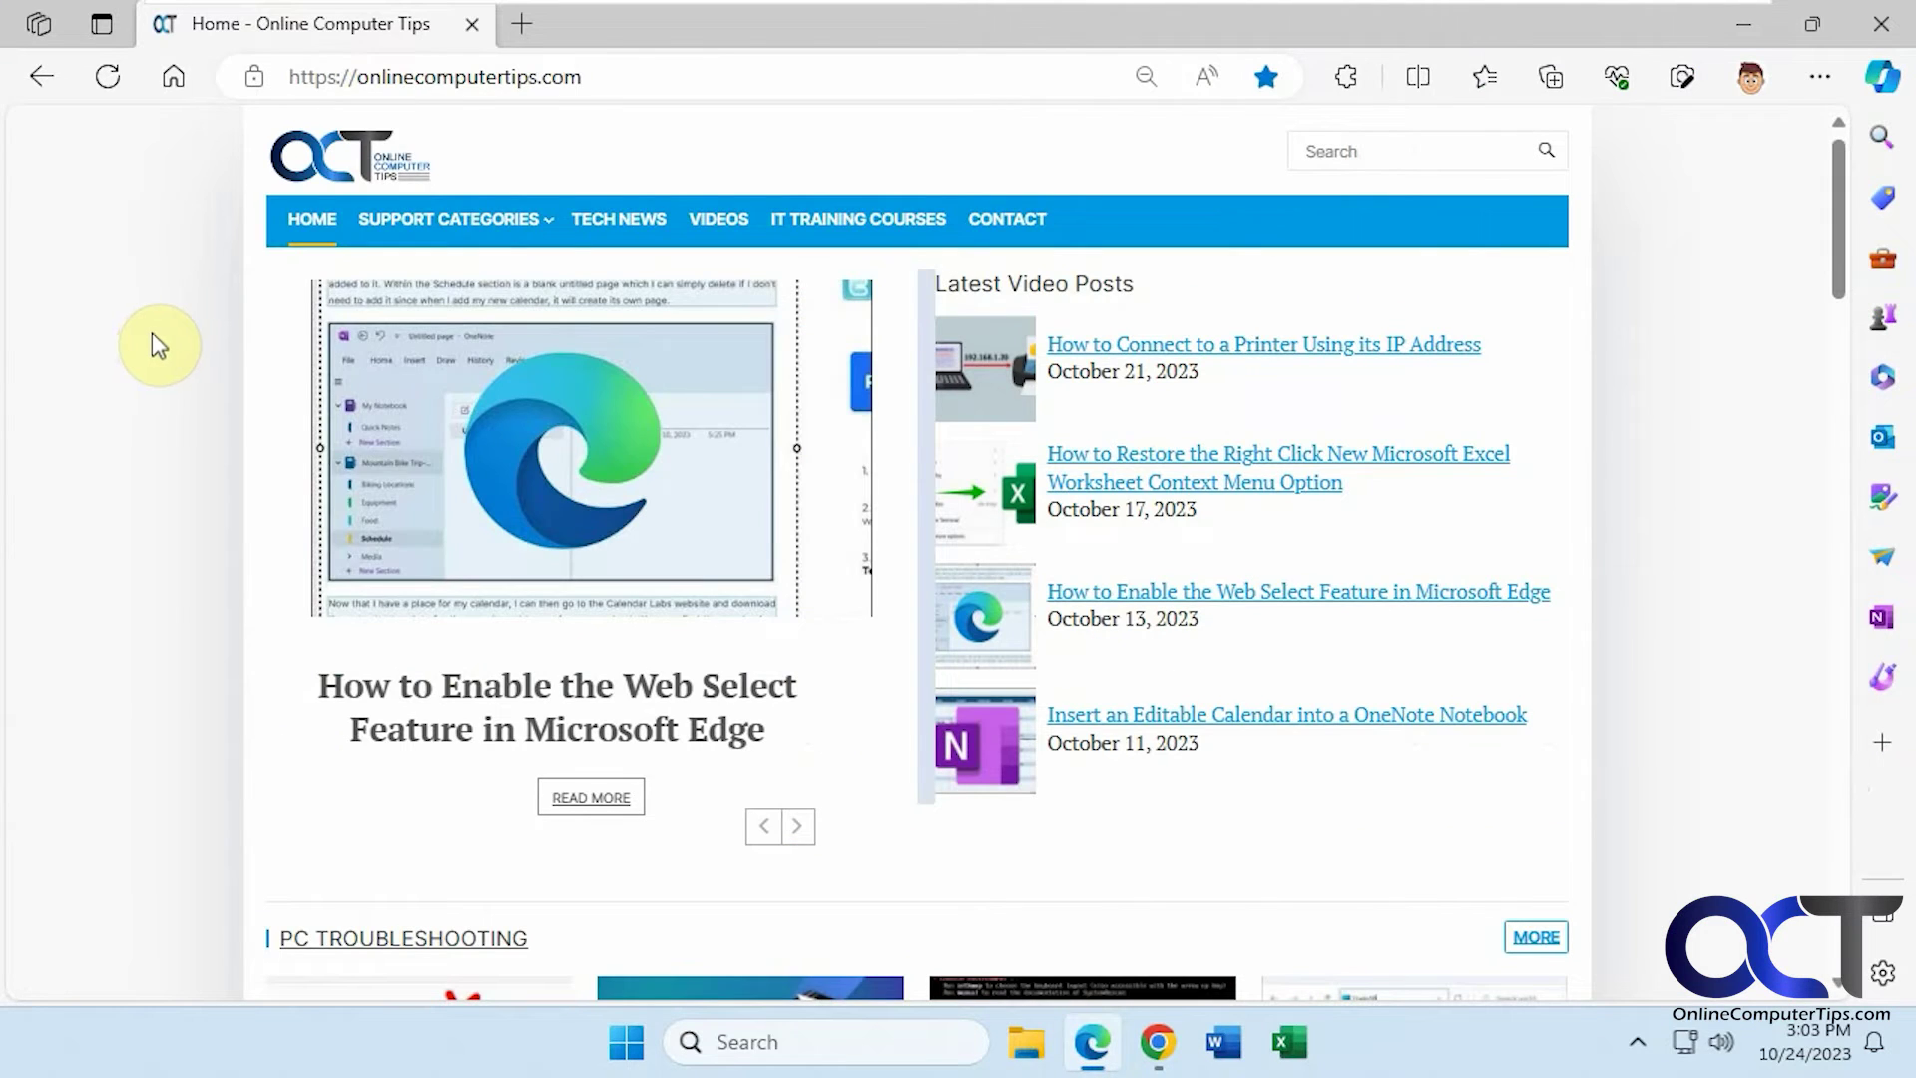
pyautogui.click(38, 24)
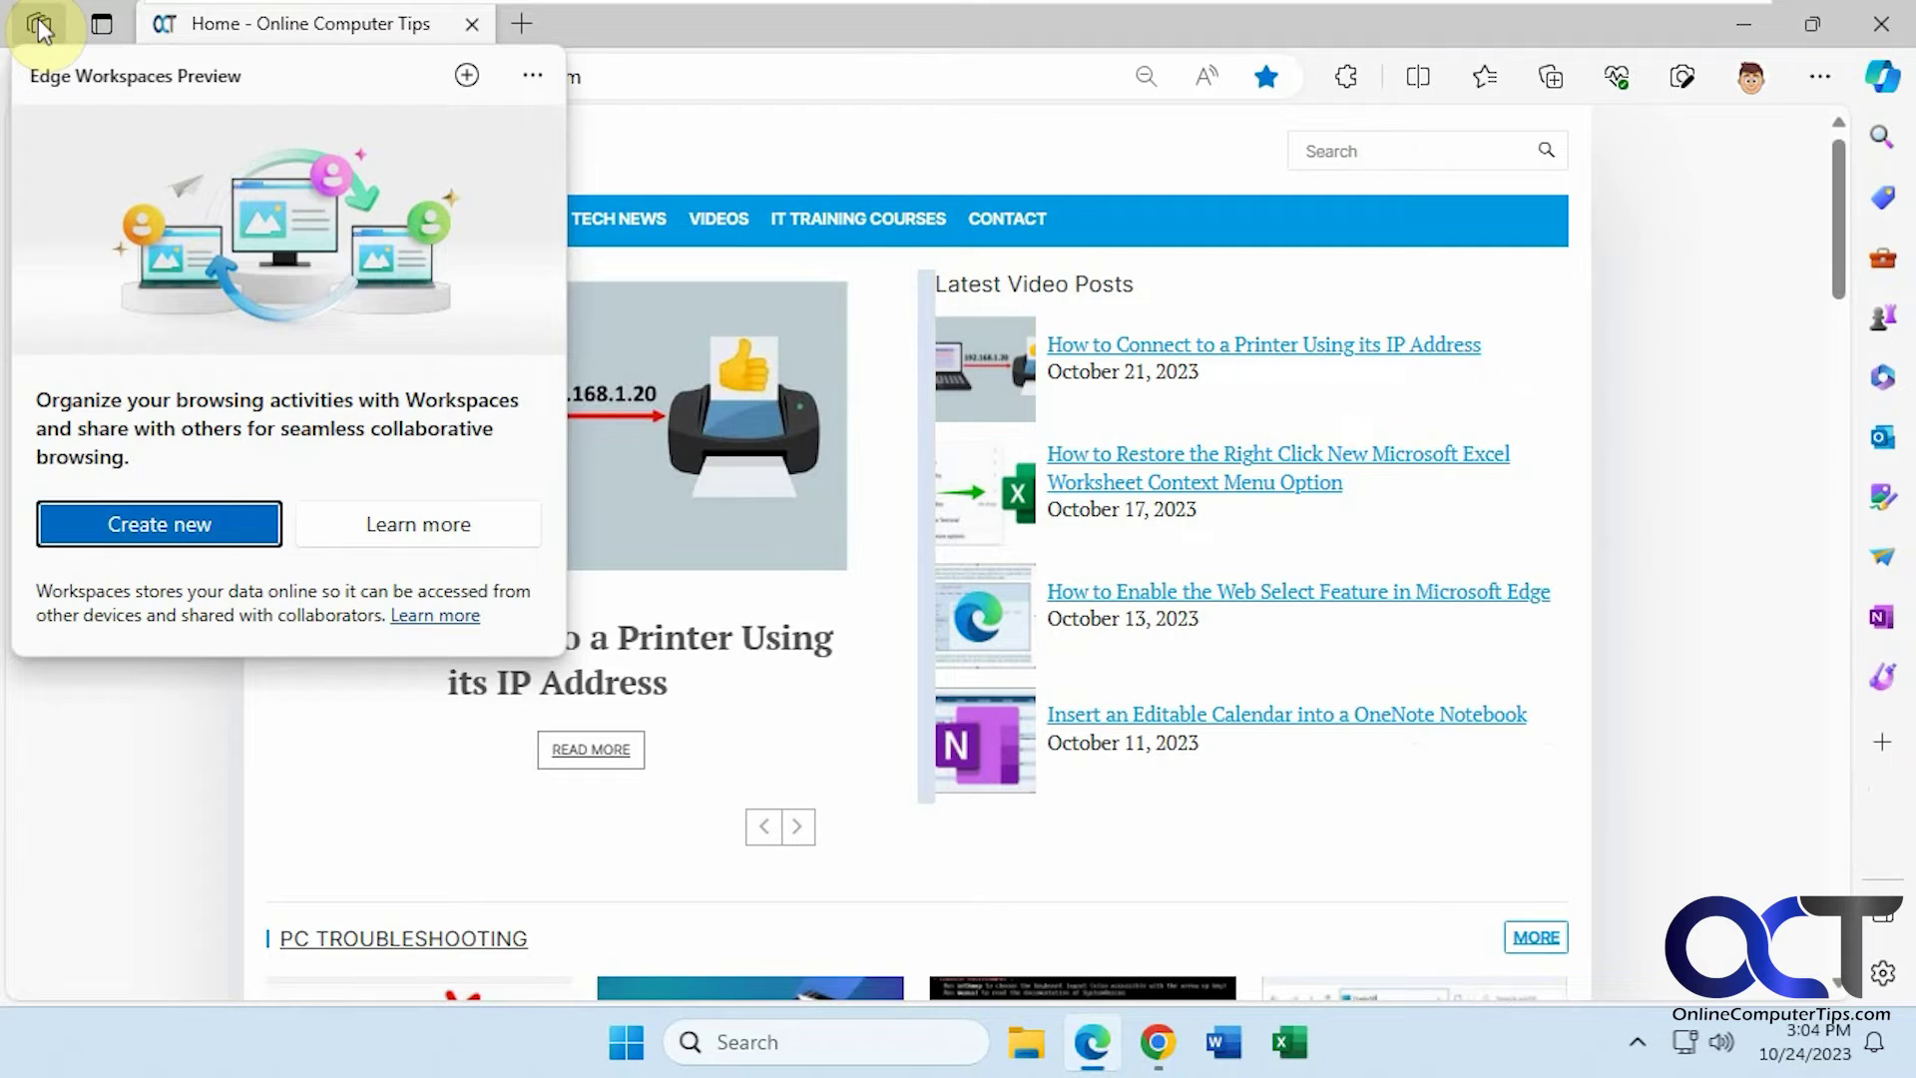
# - Create a new purple workspace named 'test'
pyautogui.click(185, 527)
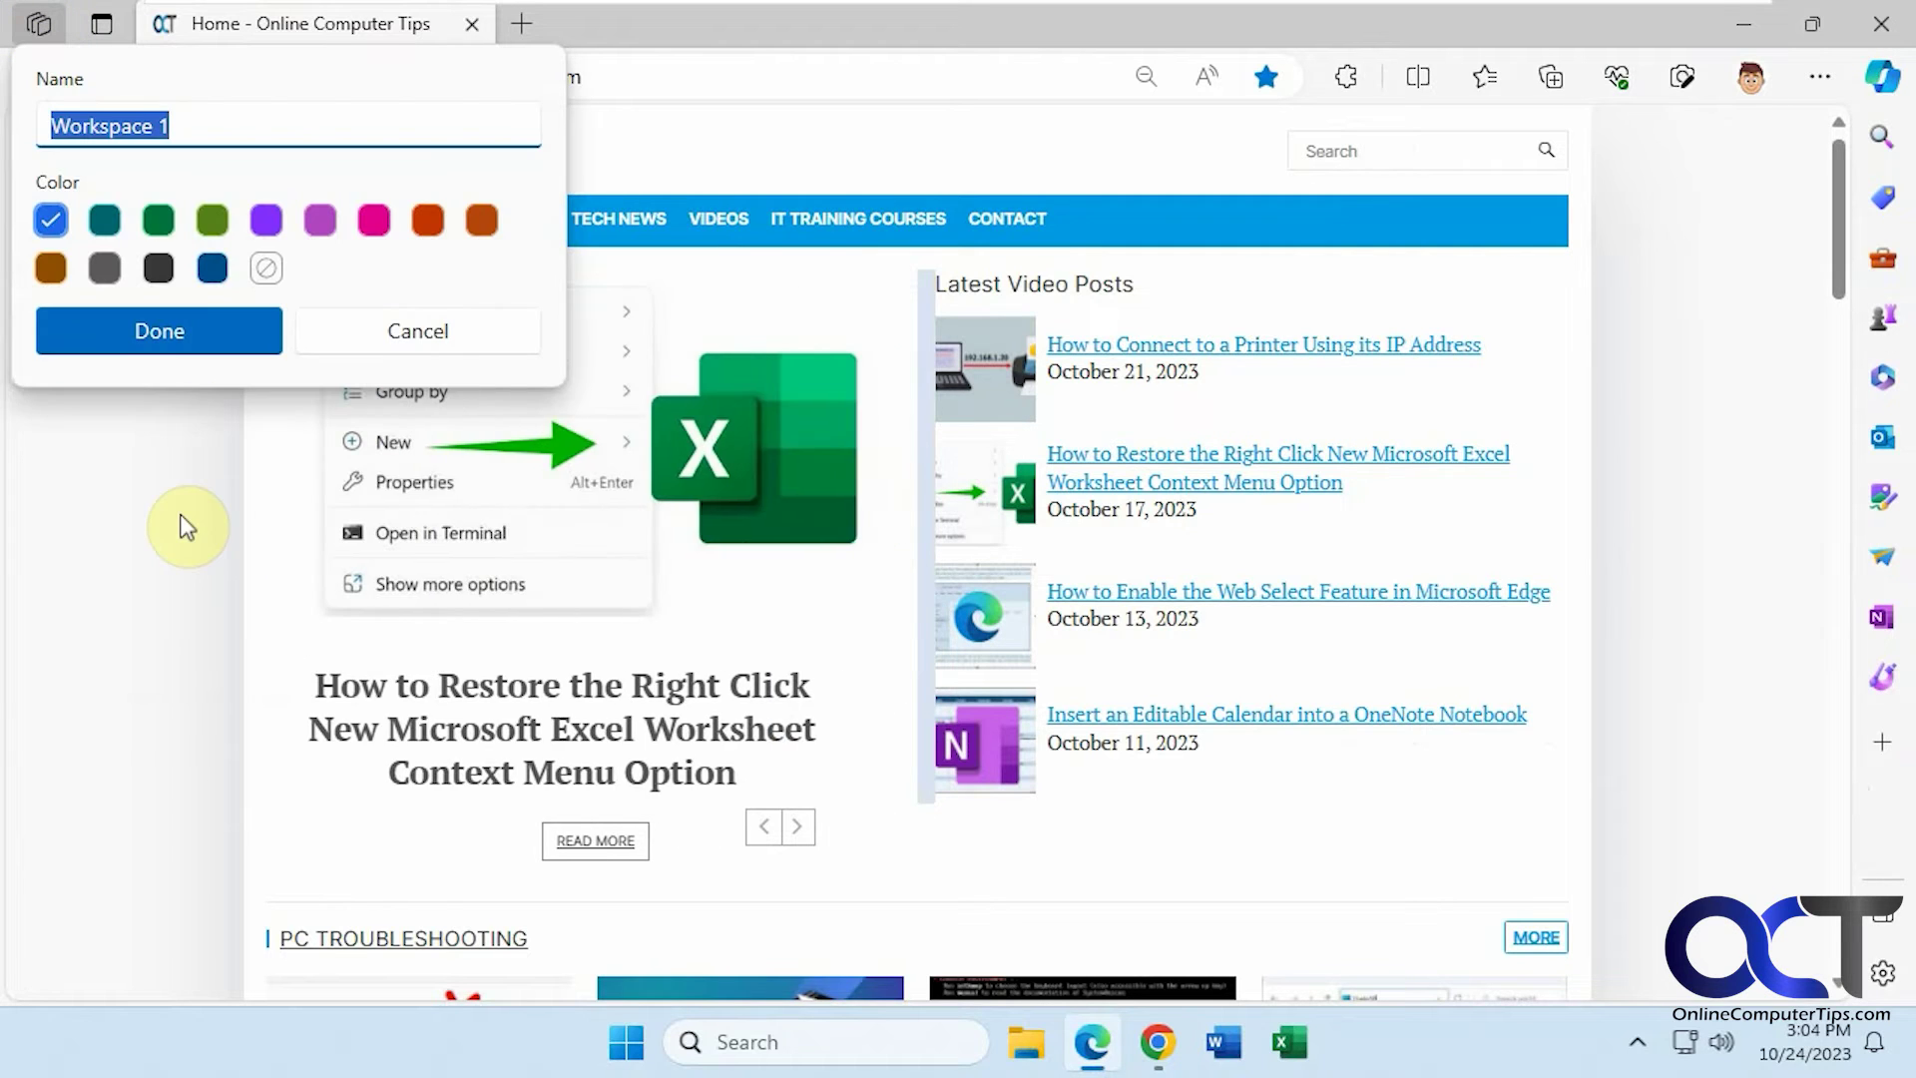
pyautogui.write('test')
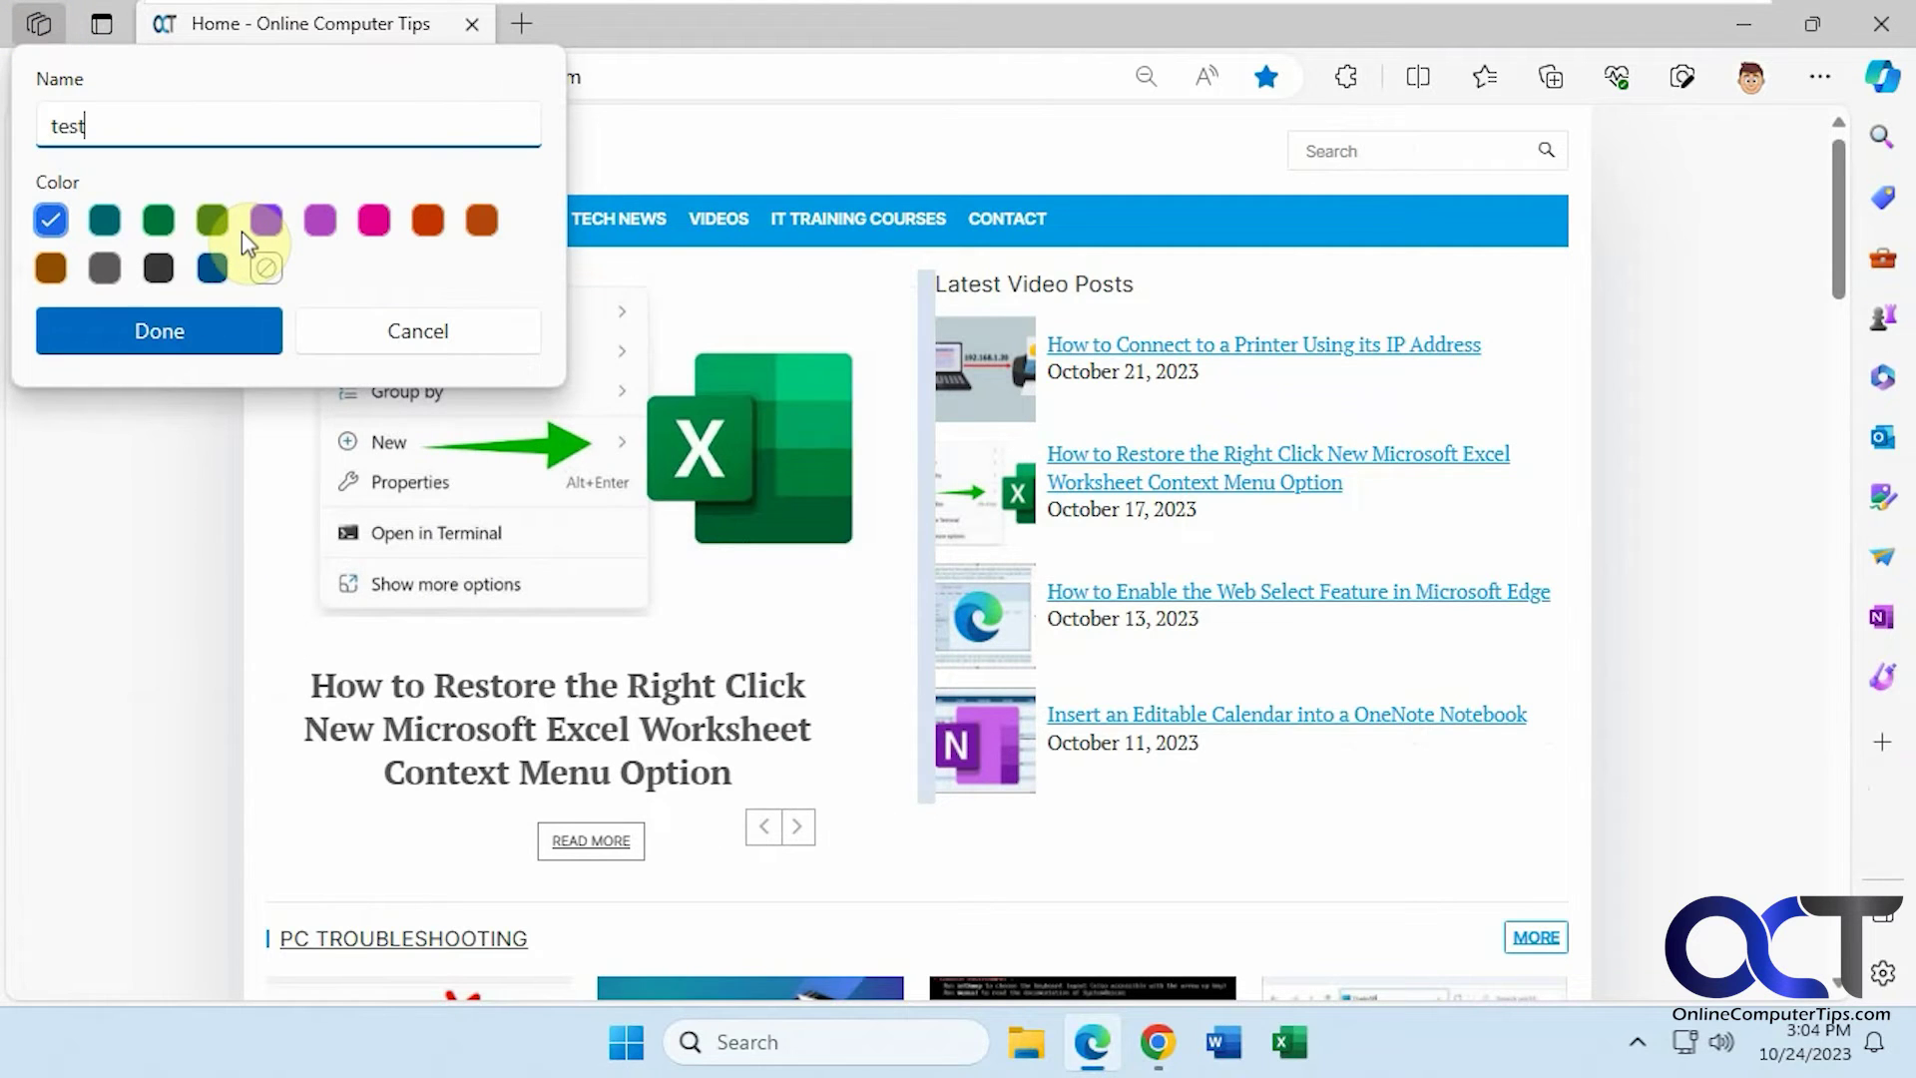
pyautogui.click(267, 221)
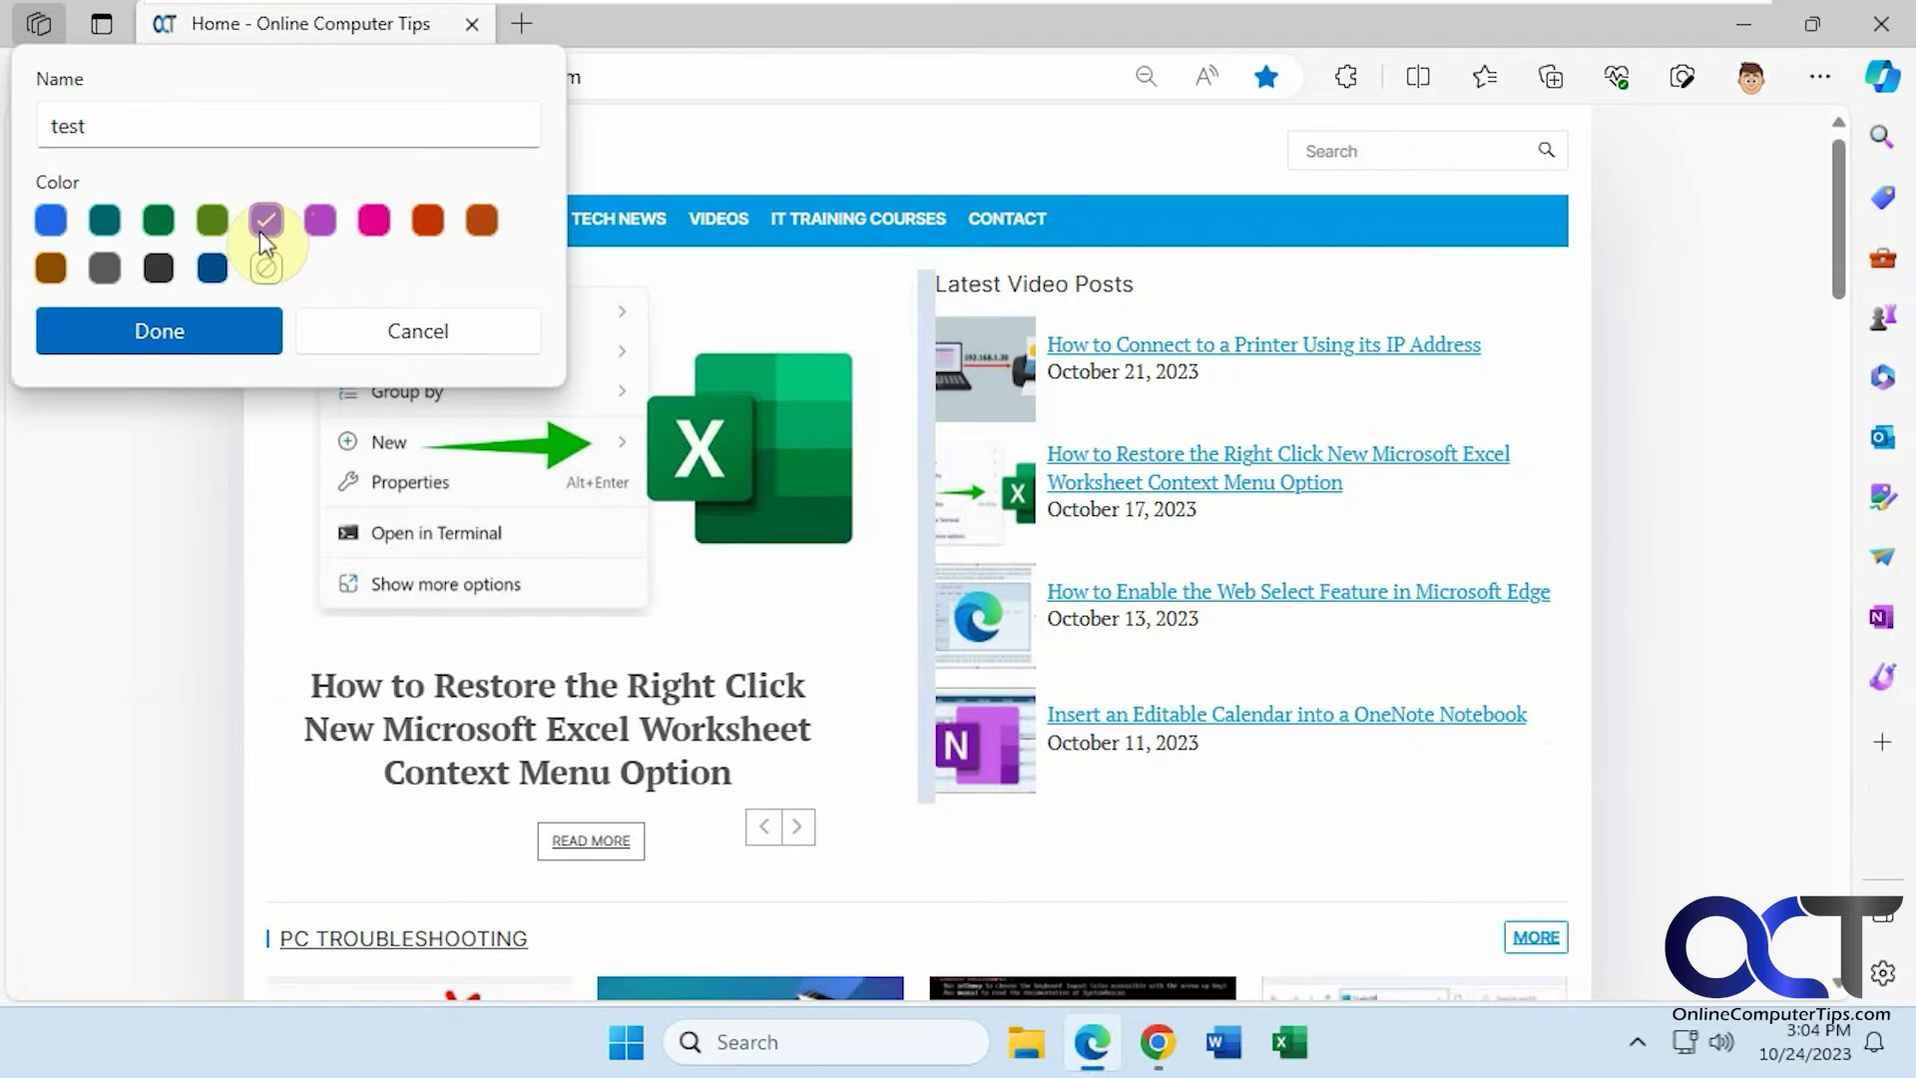
pyautogui.press('Return')
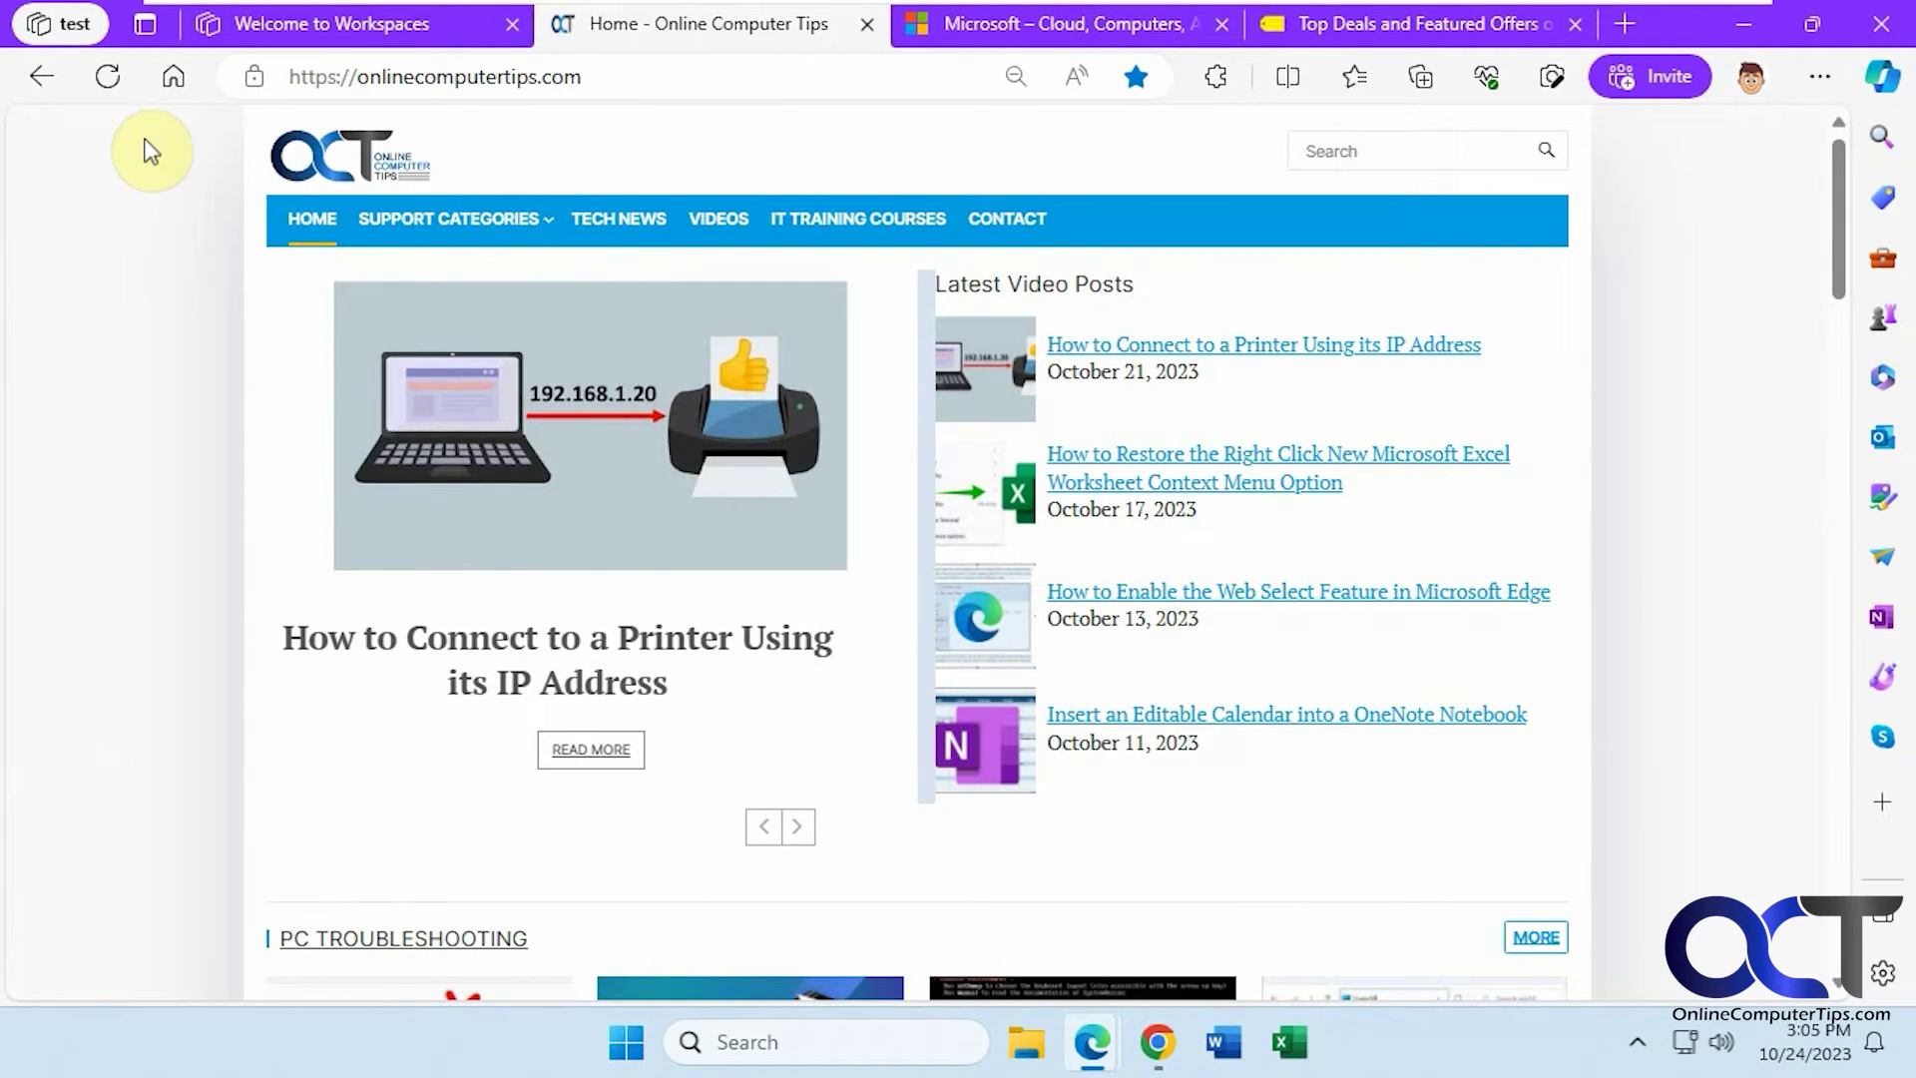
# - Close the test workspace window, the remaining Edge window and the Chrome window
pyautogui.click(1879, 26)
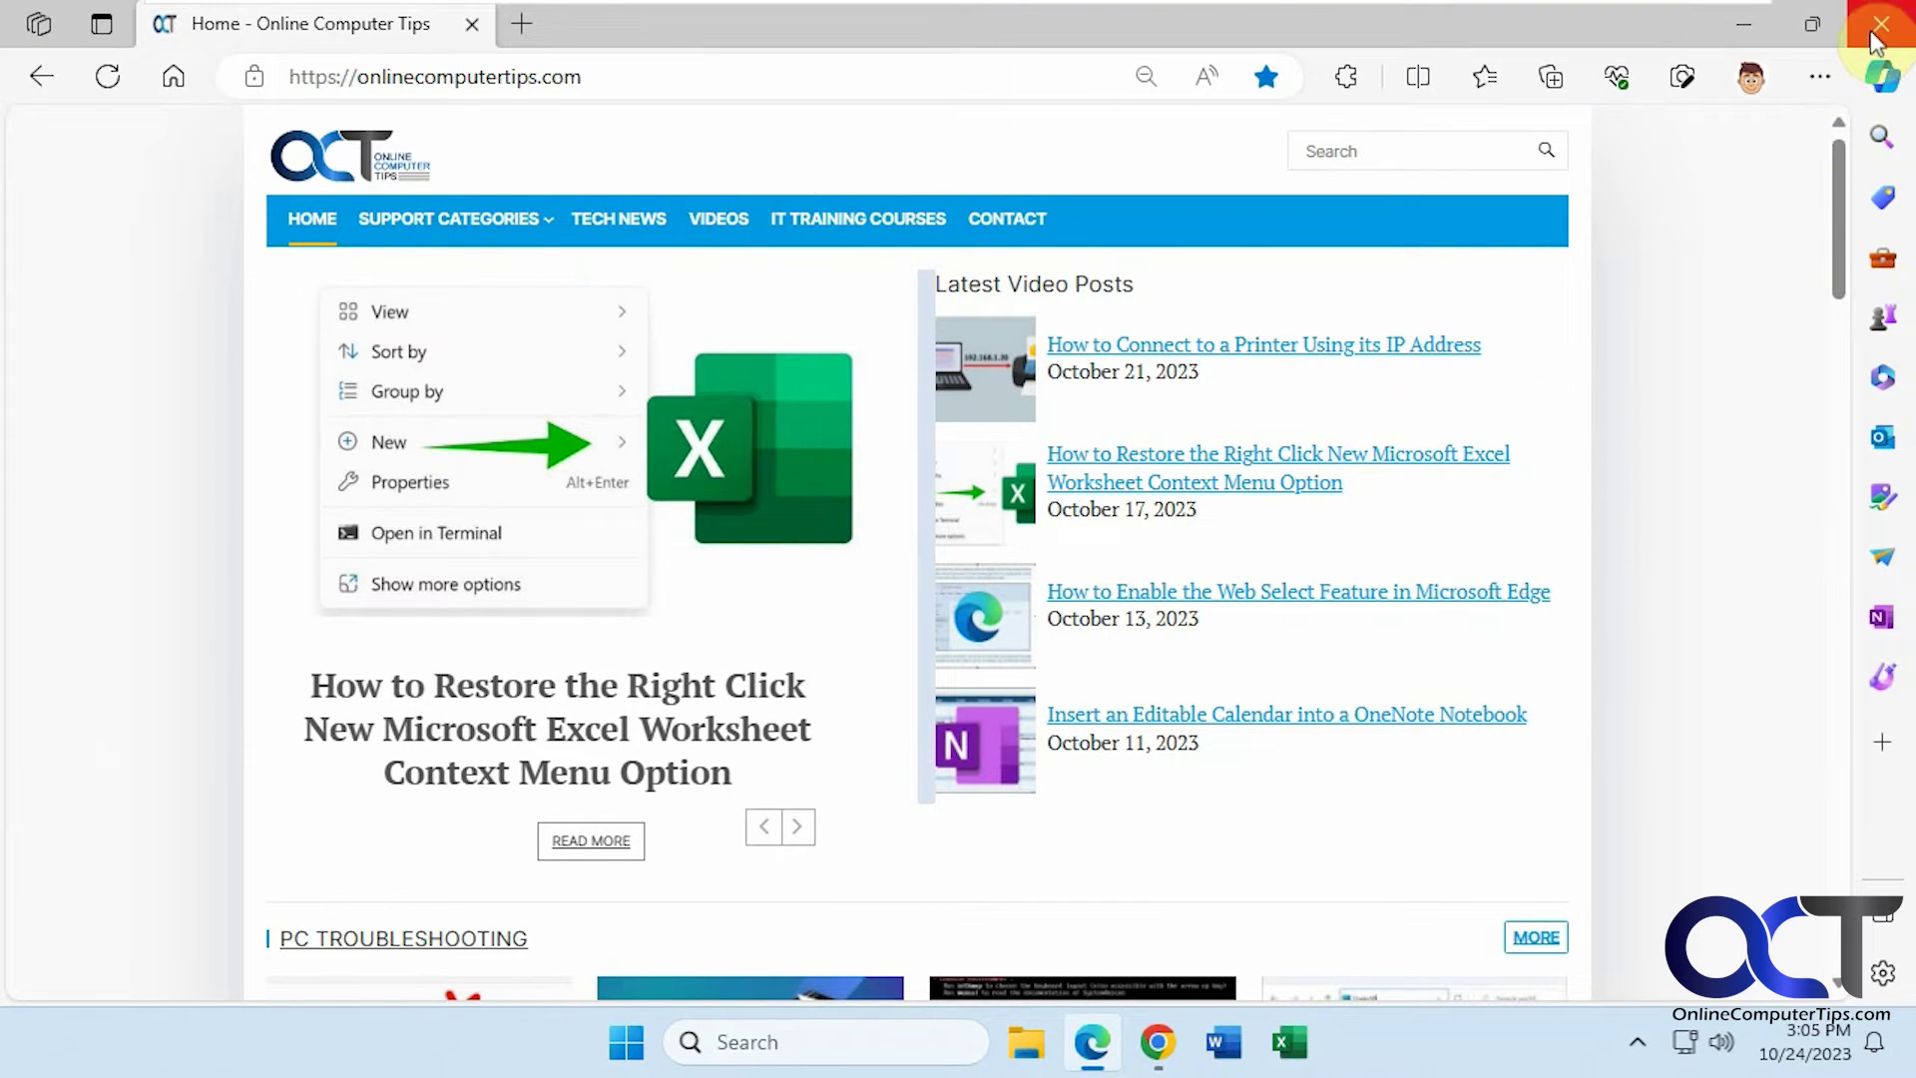
pyautogui.click(1881, 26)
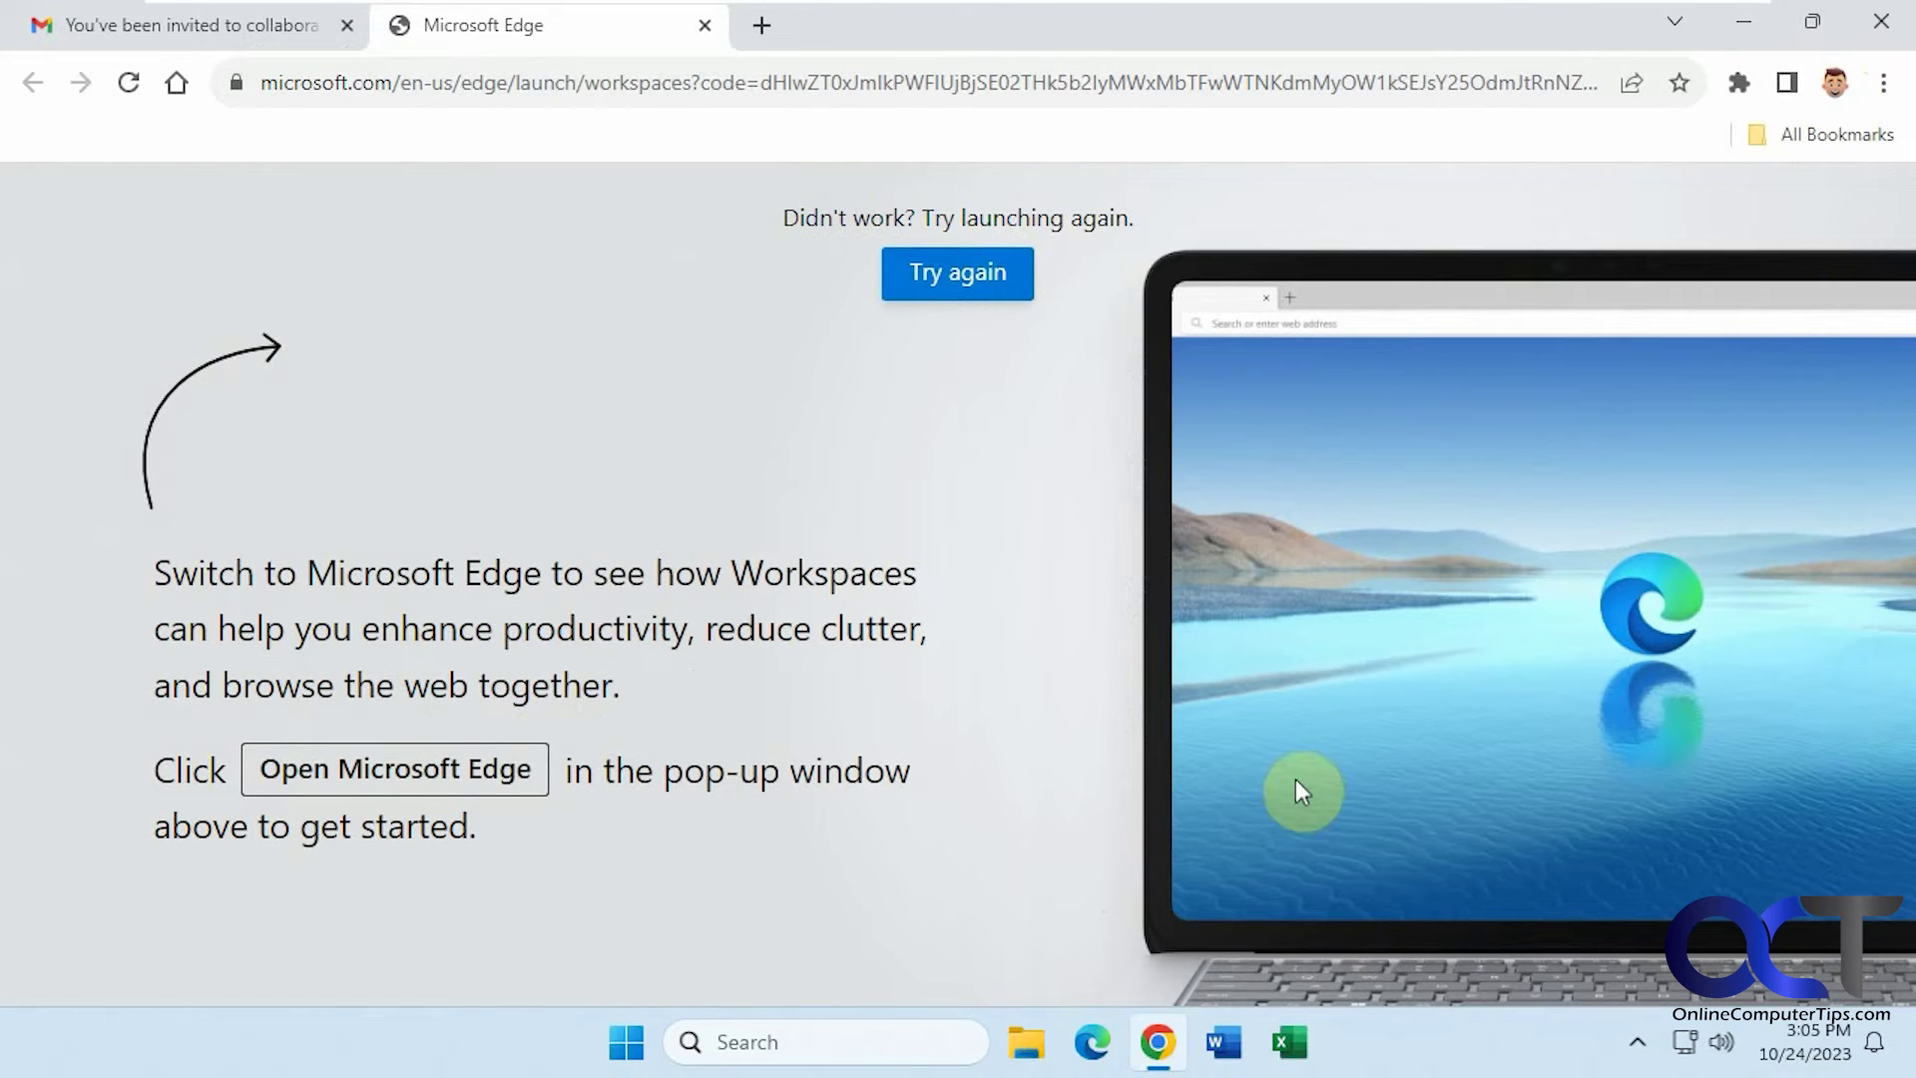
pyautogui.click(1881, 21)
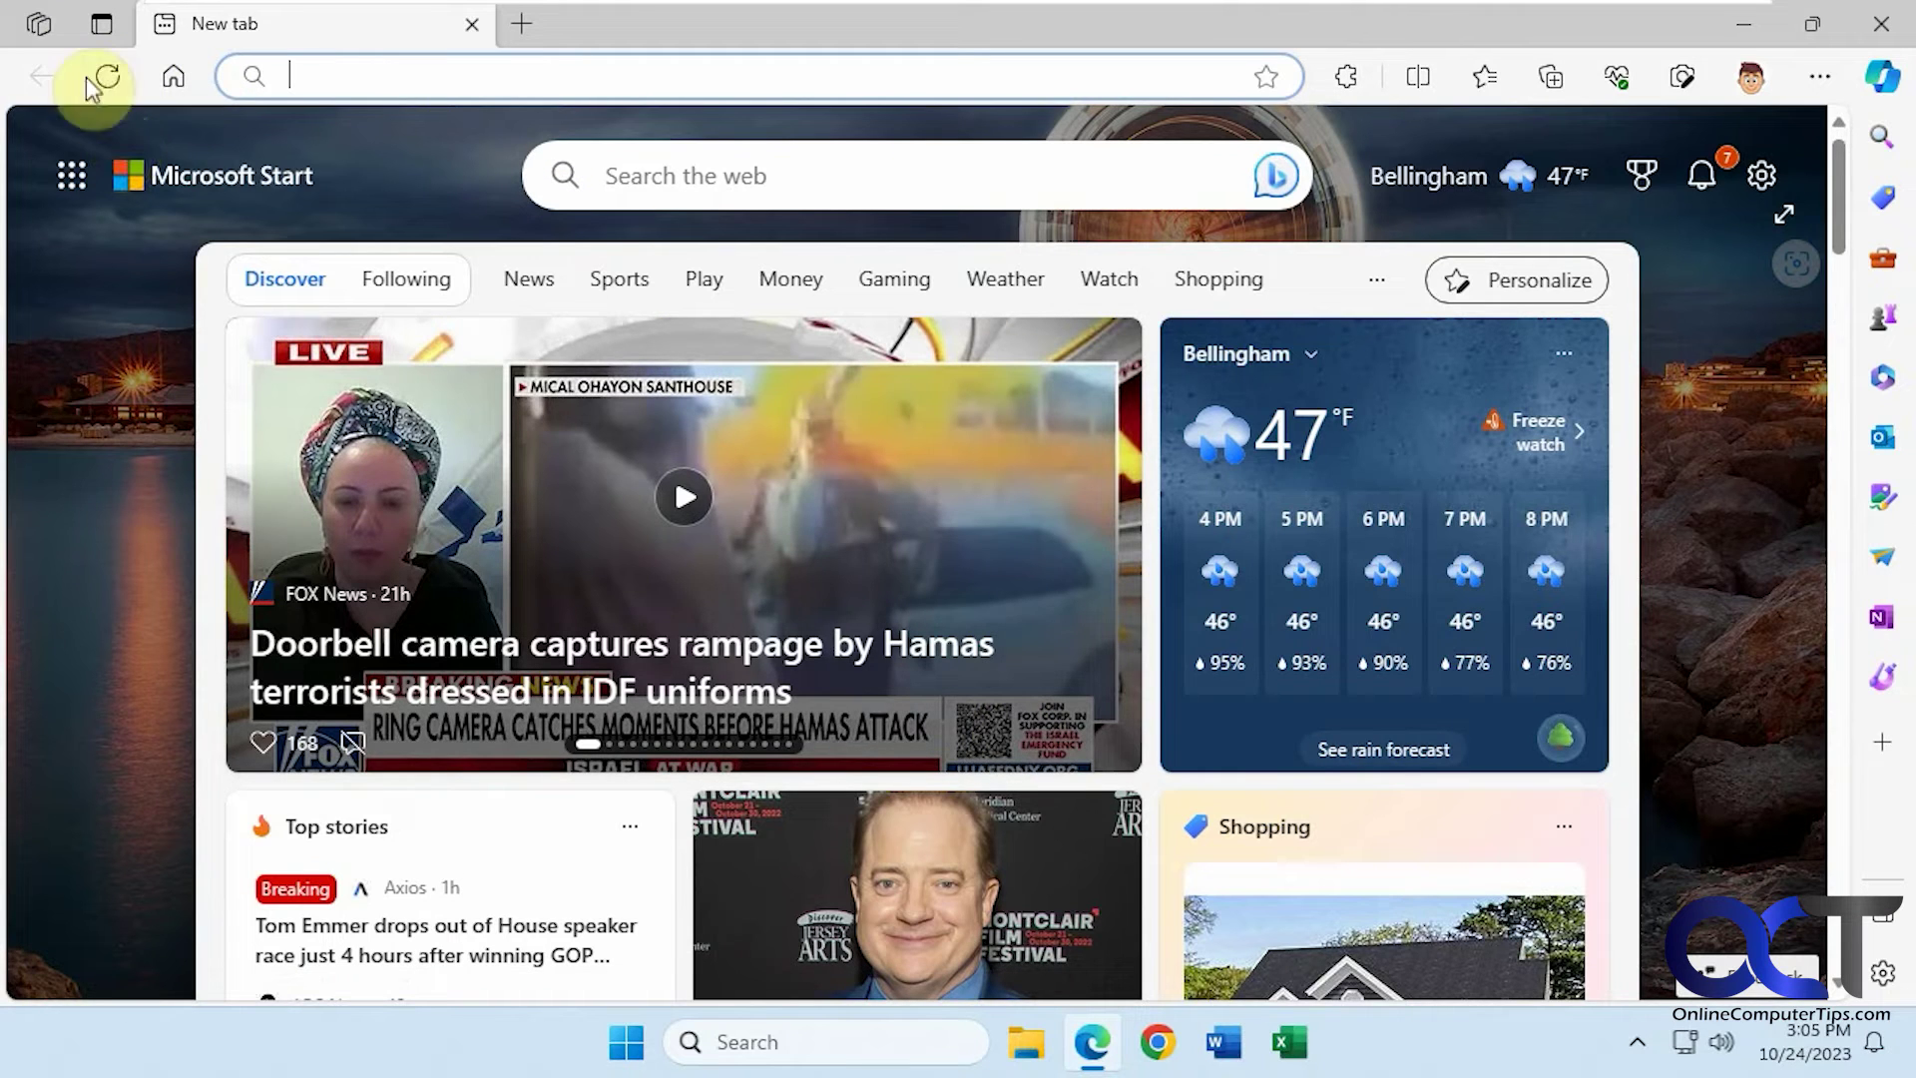
# - Open the test workspace and copy its invite link
pyautogui.click(38, 22)
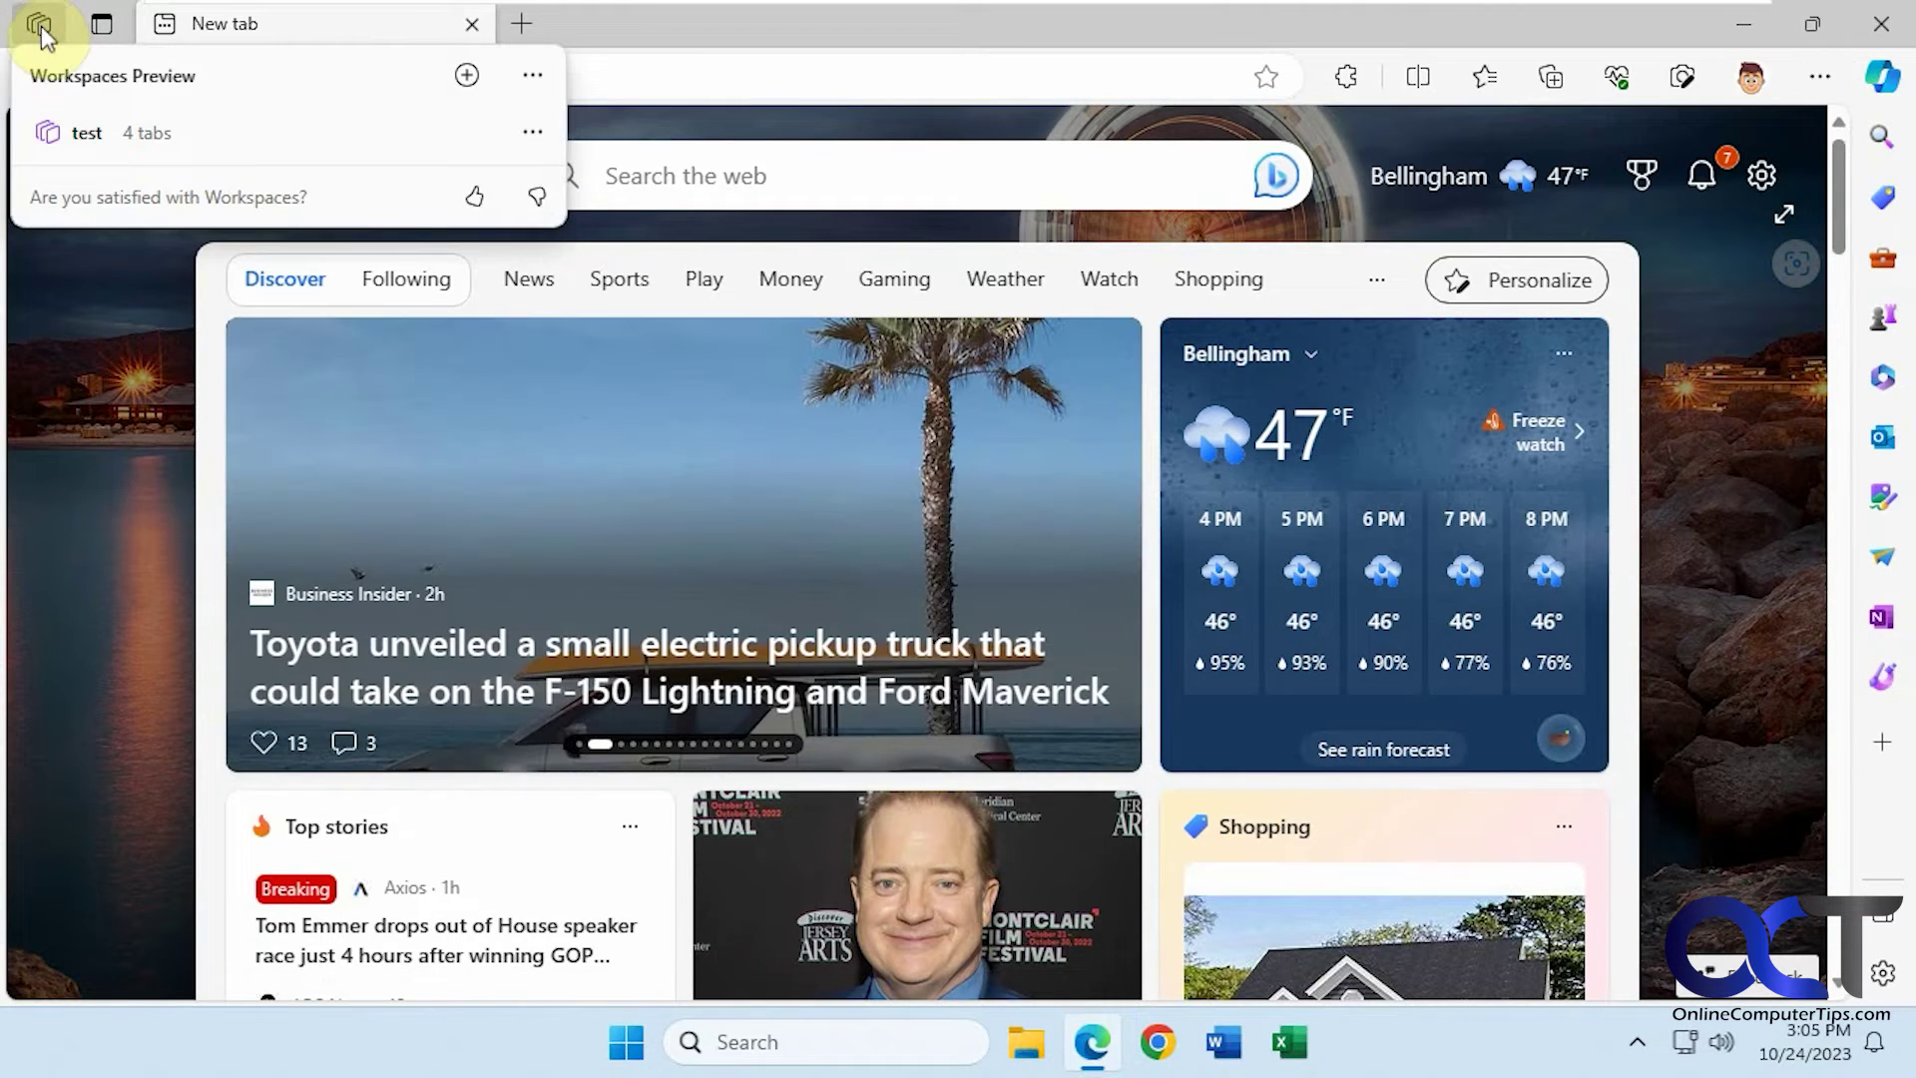
pyautogui.click(70, 132)
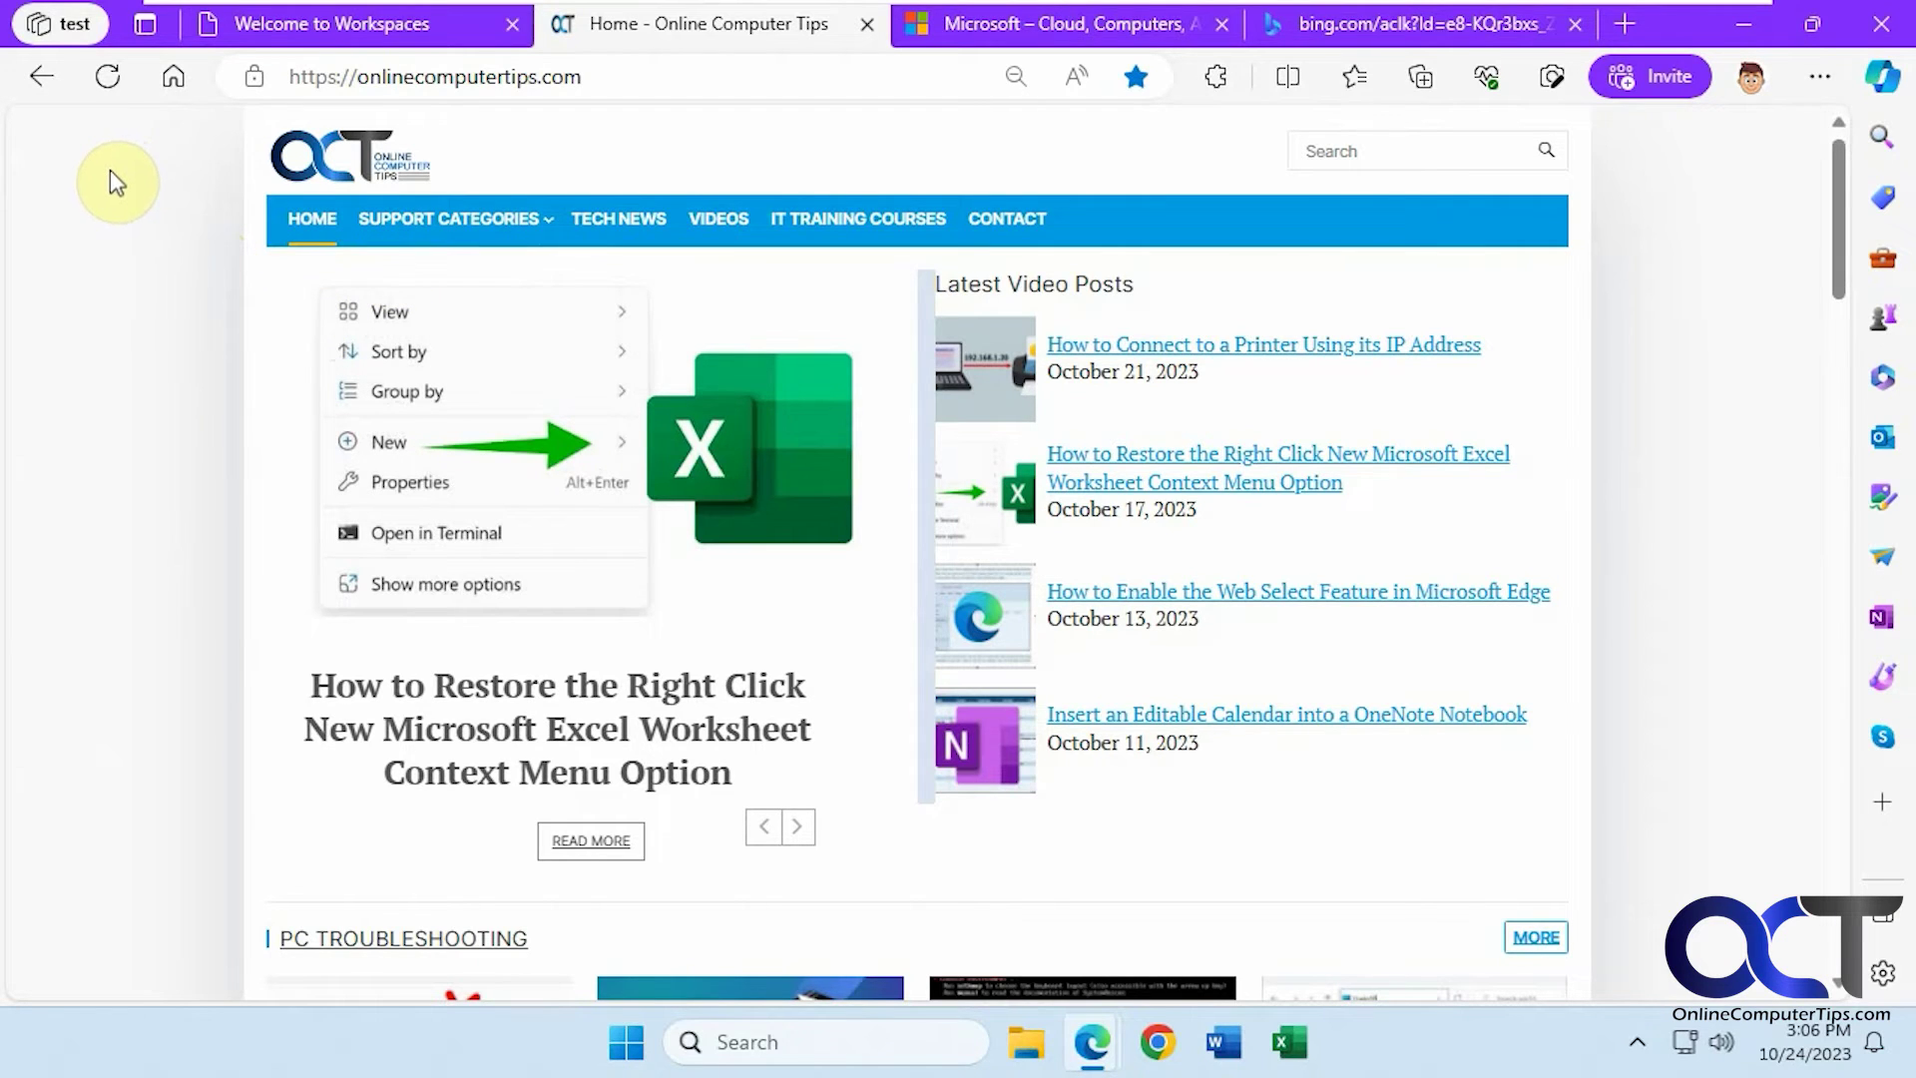
pyautogui.click(59, 23)
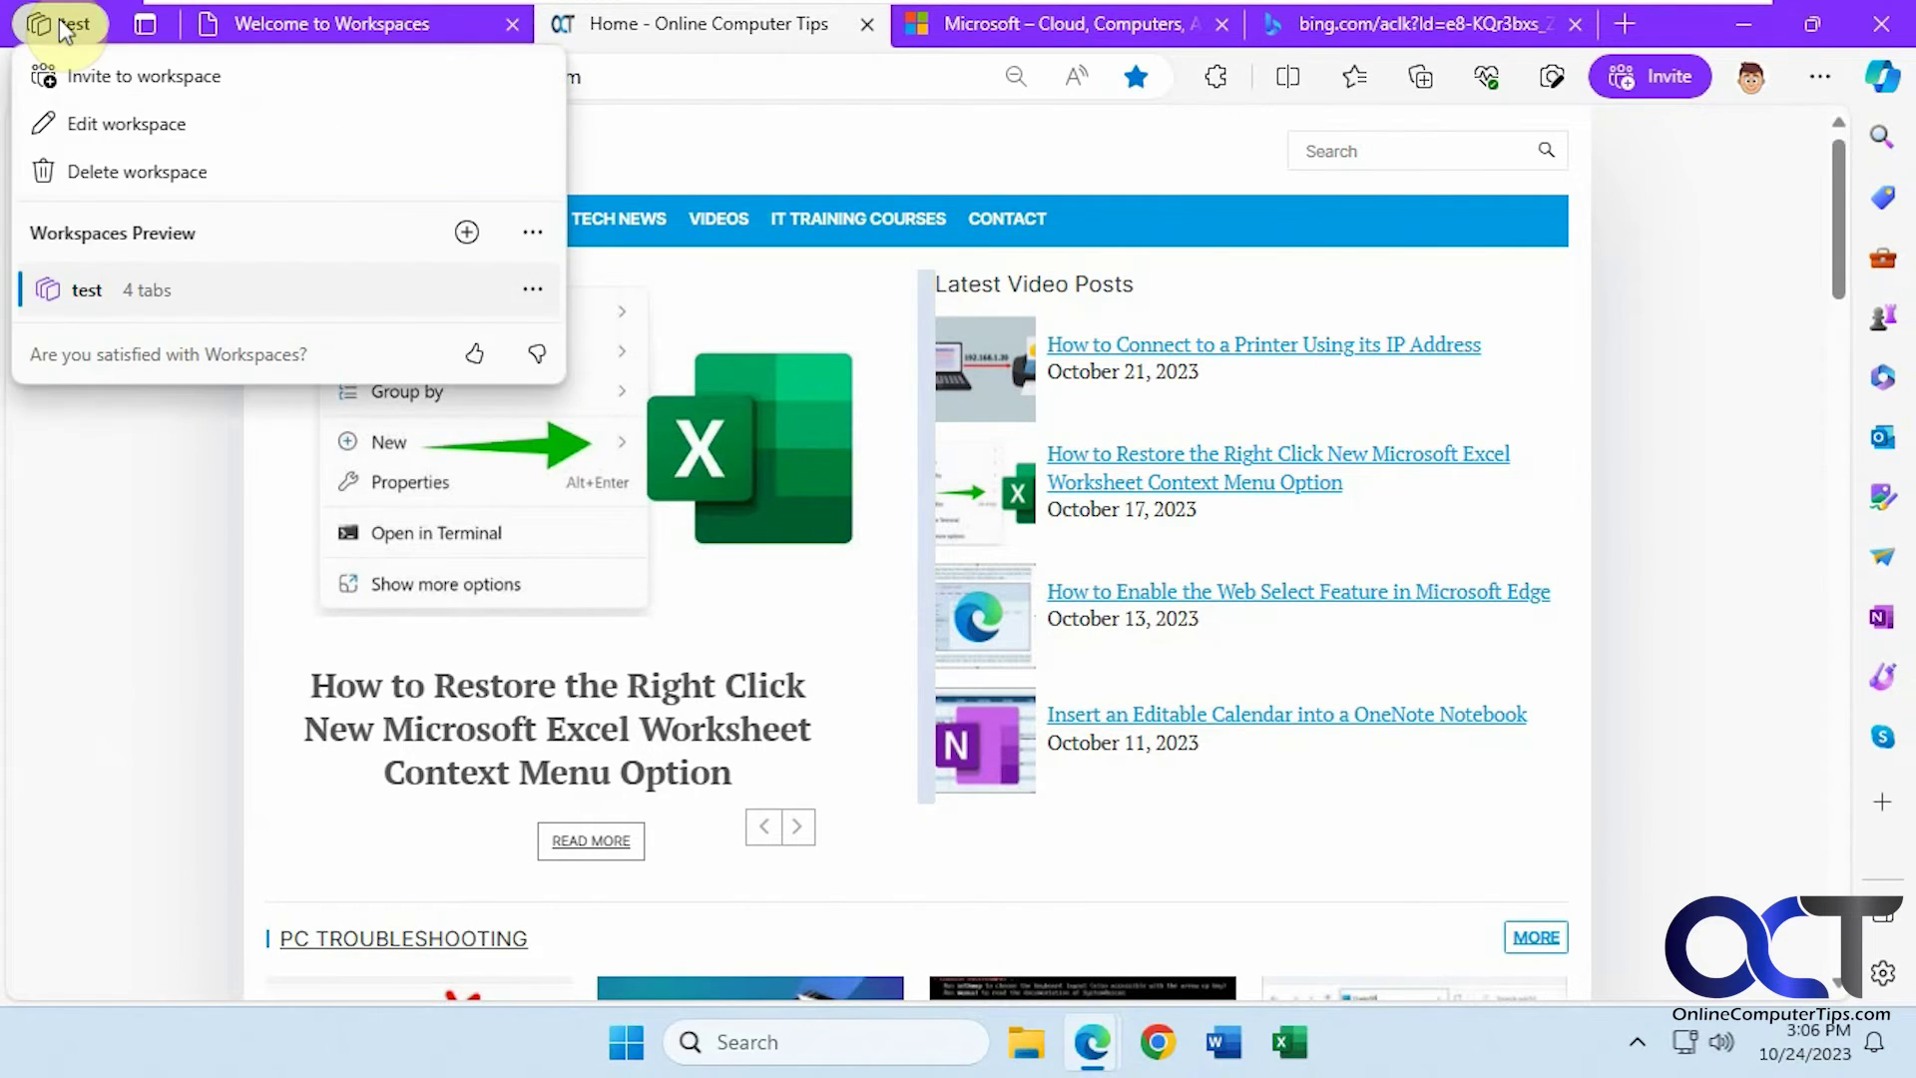
pyautogui.click(93, 74)
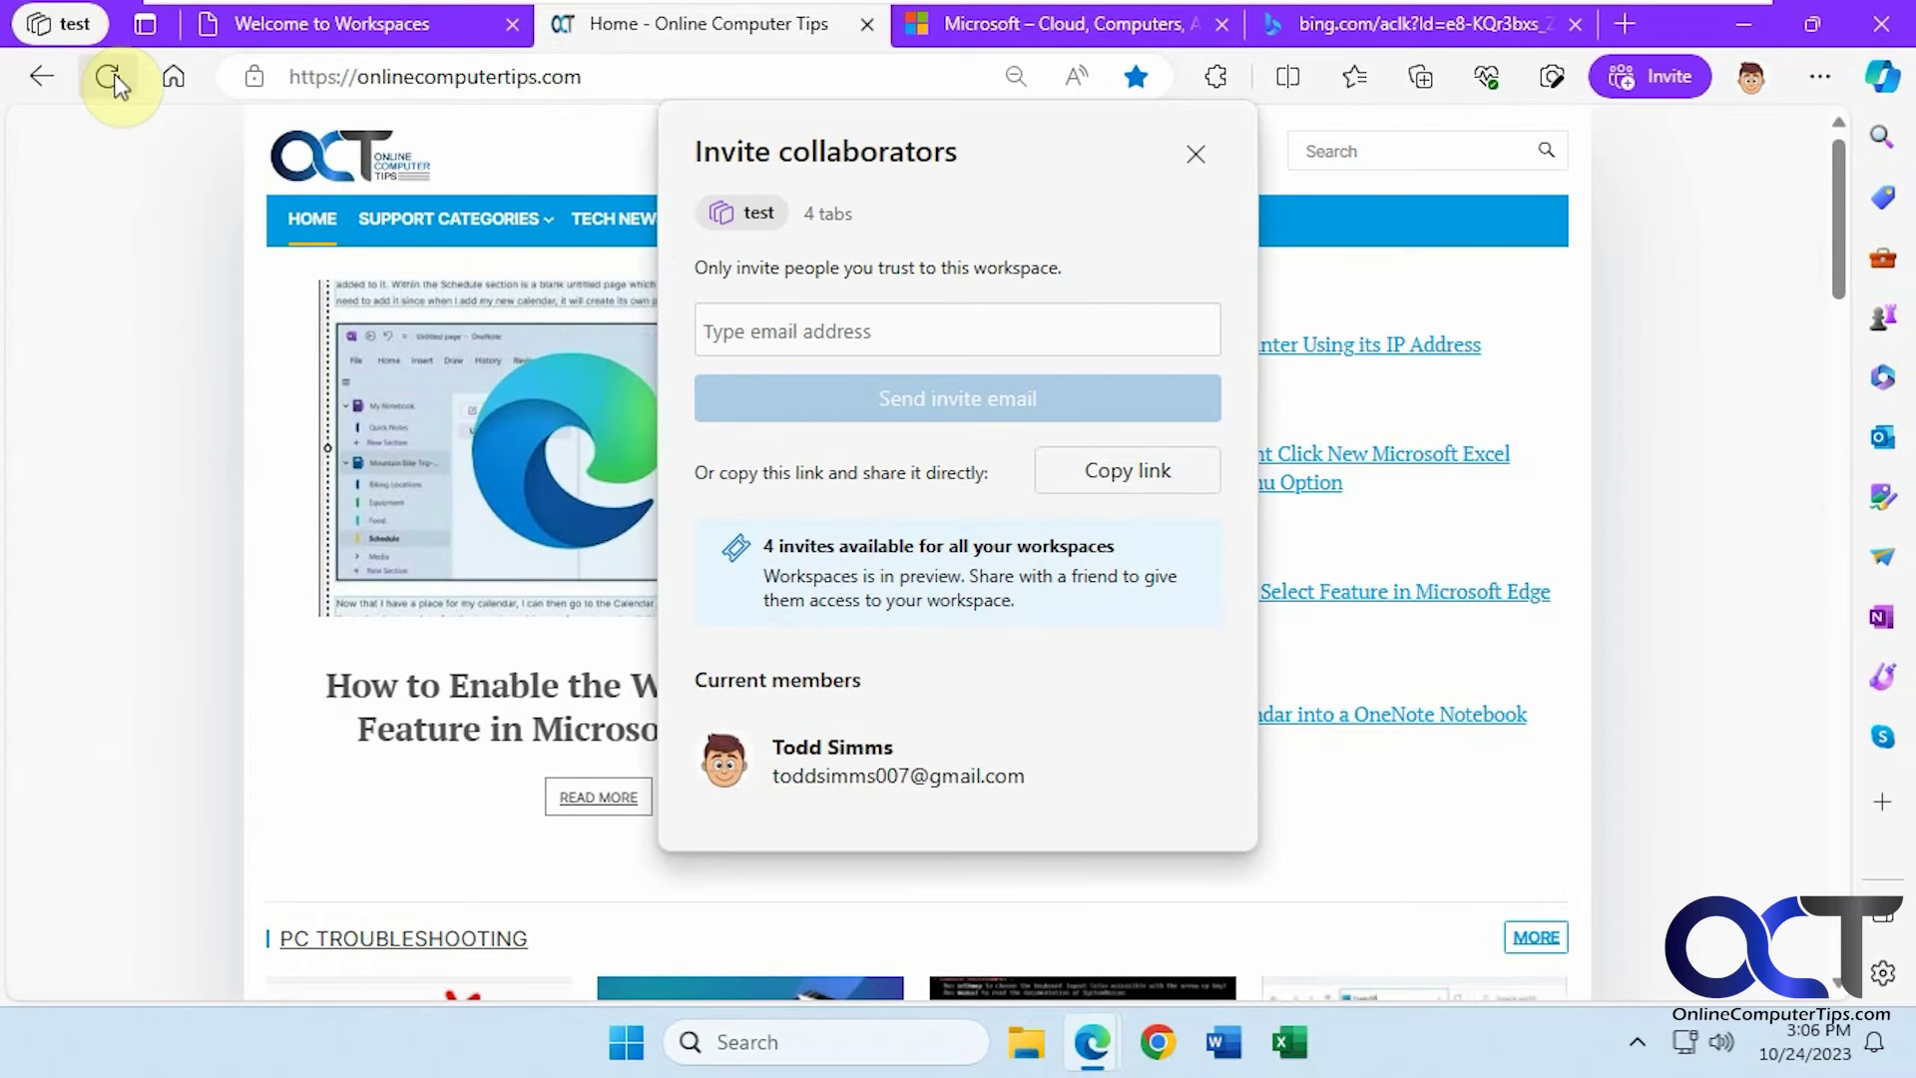
pyautogui.click(1141, 475)
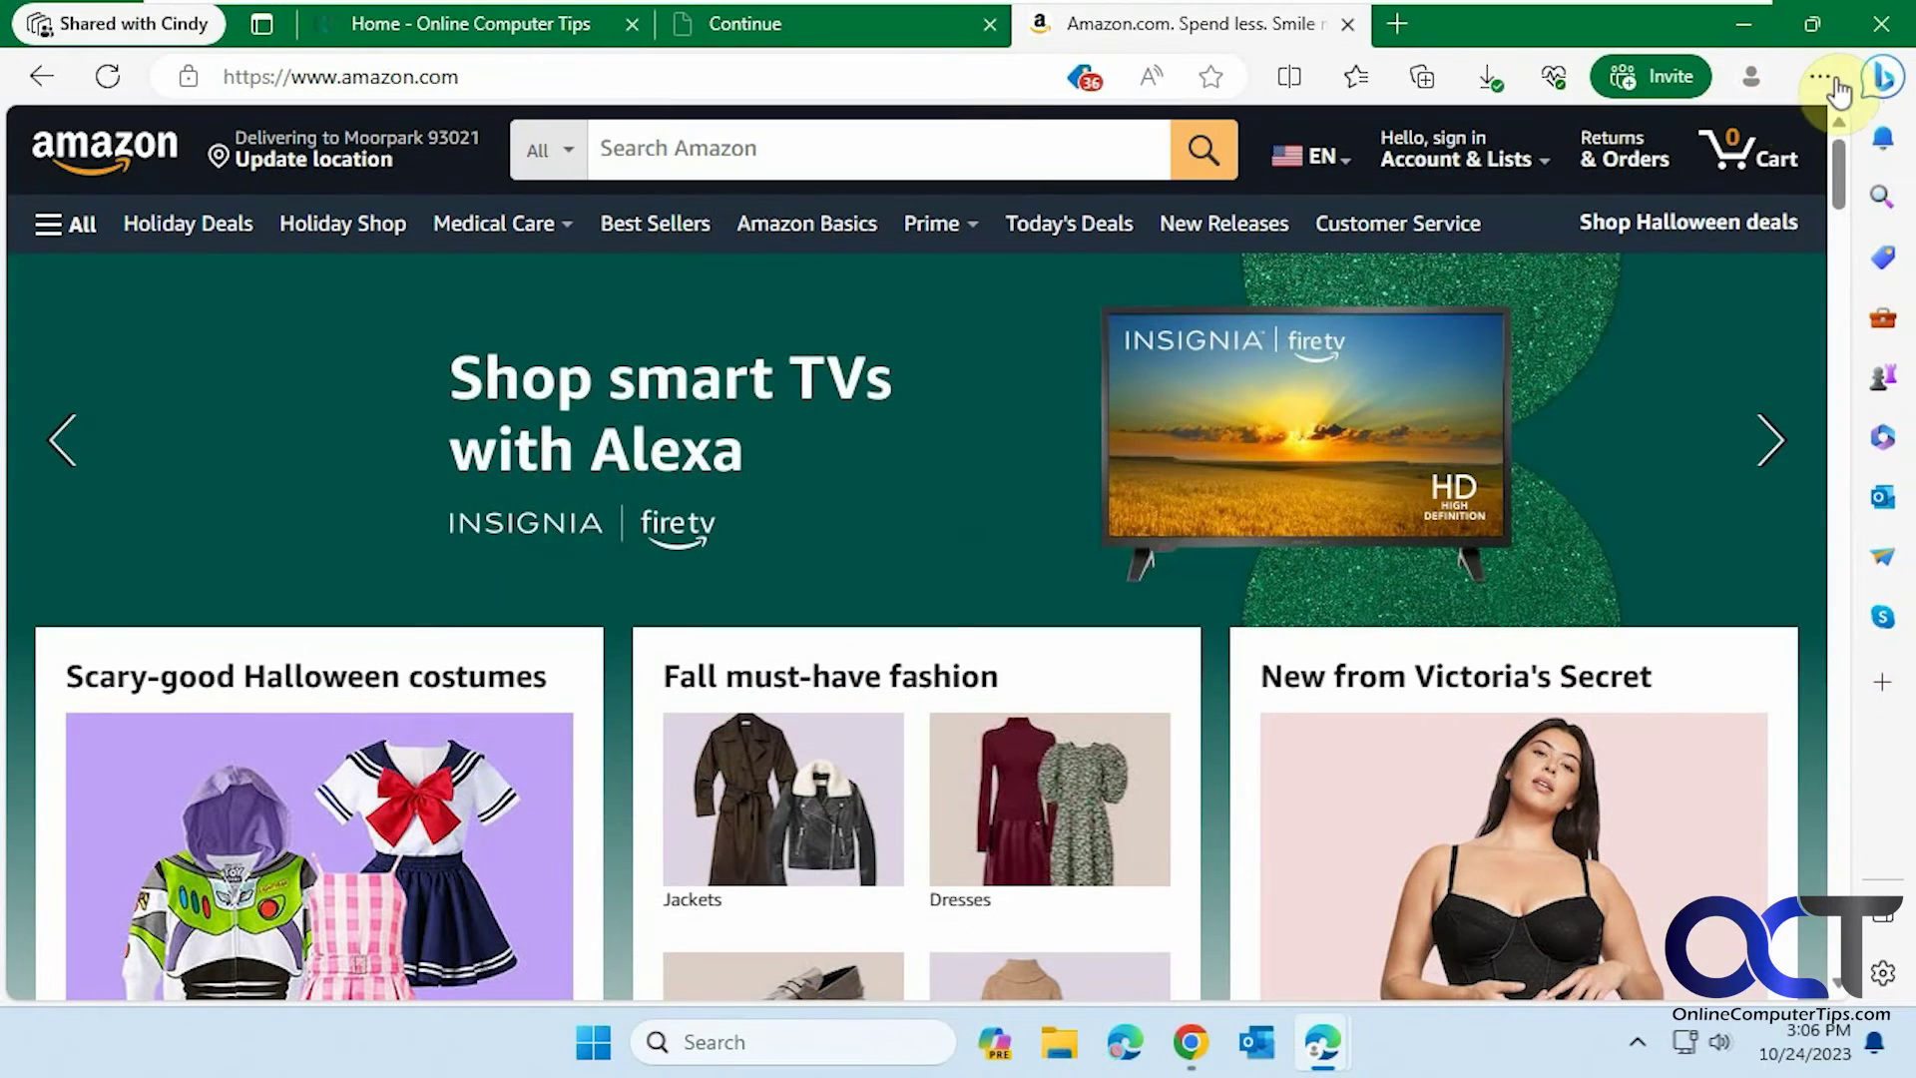
# - On the second account, open the pasted invite link to join the test workspace, then dismiss the invite dialog
pyautogui.click(1880, 28)
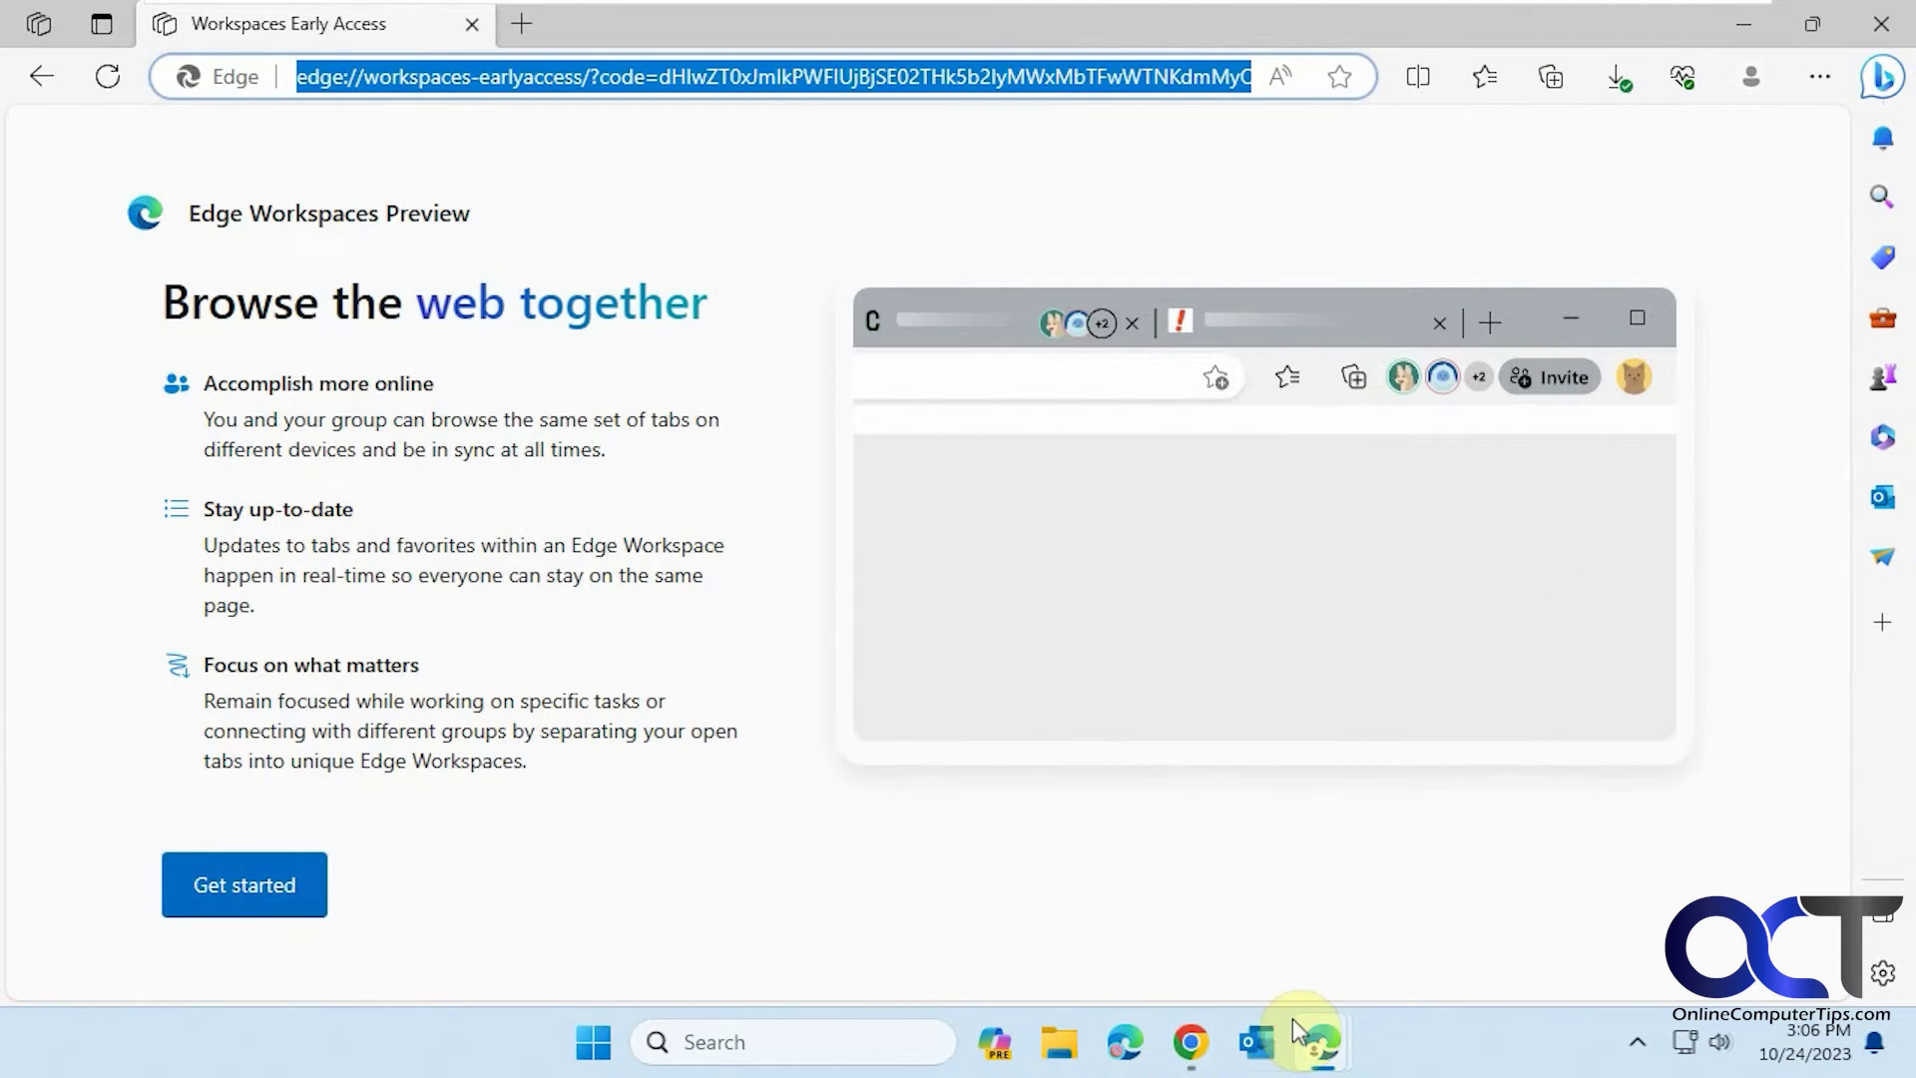
pyautogui.hotkey('ctrl', 'v')
pyautogui.press('Return')
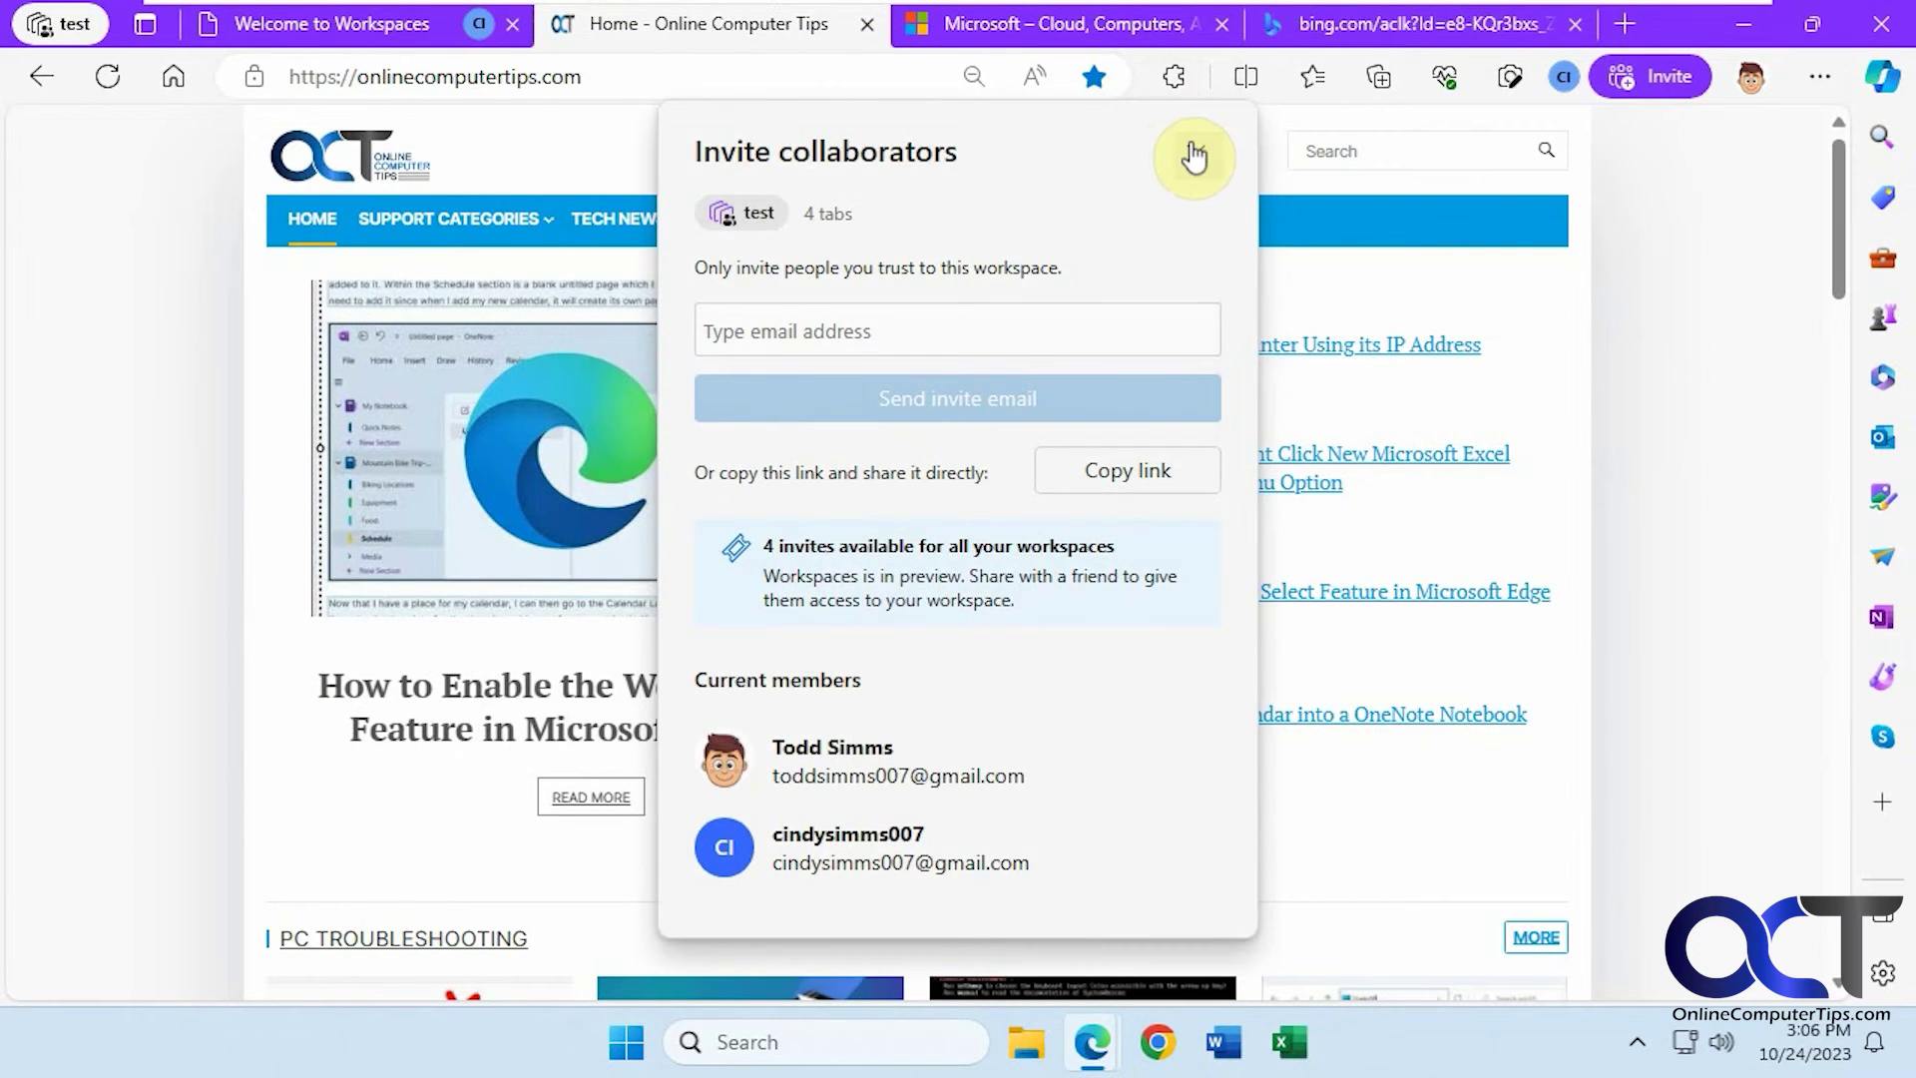
pyautogui.click(1195, 156)
# - Delete the test workspace
pyautogui.click(44, 27)
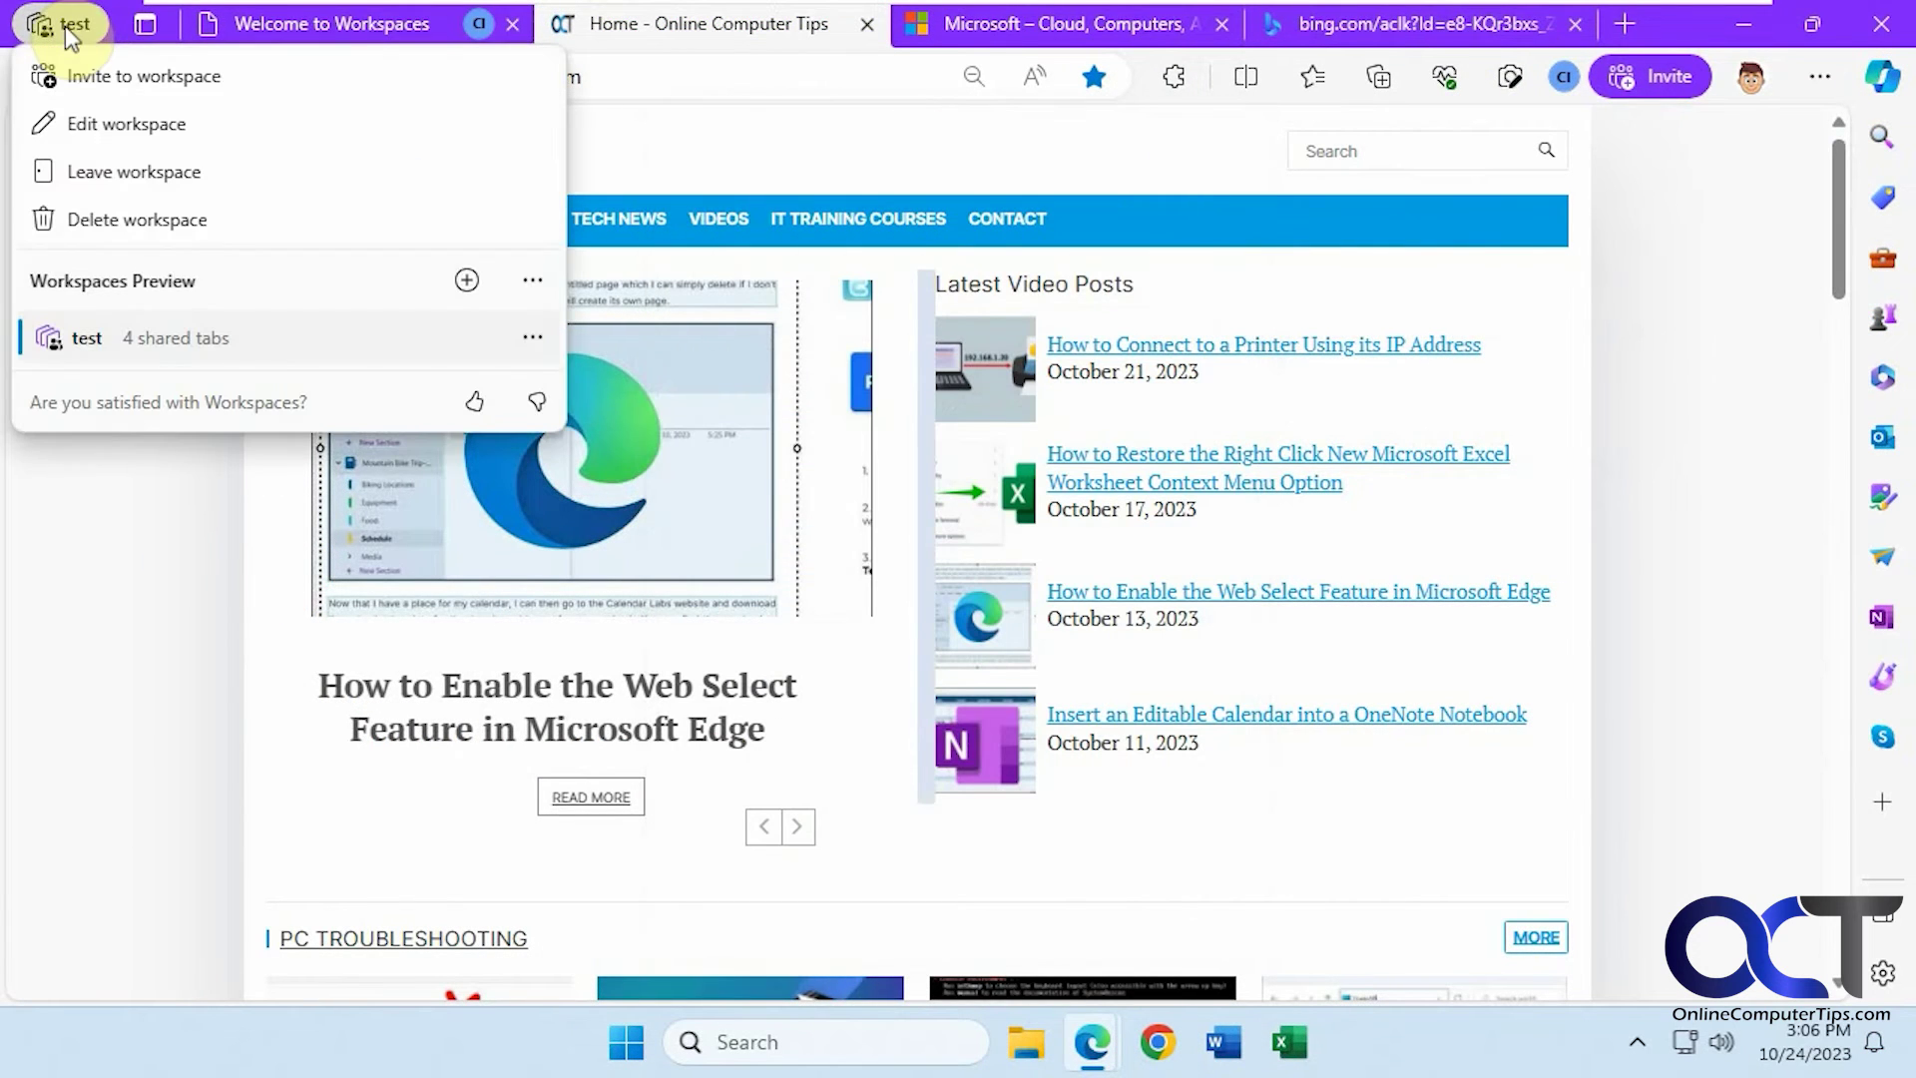
pyautogui.click(113, 221)
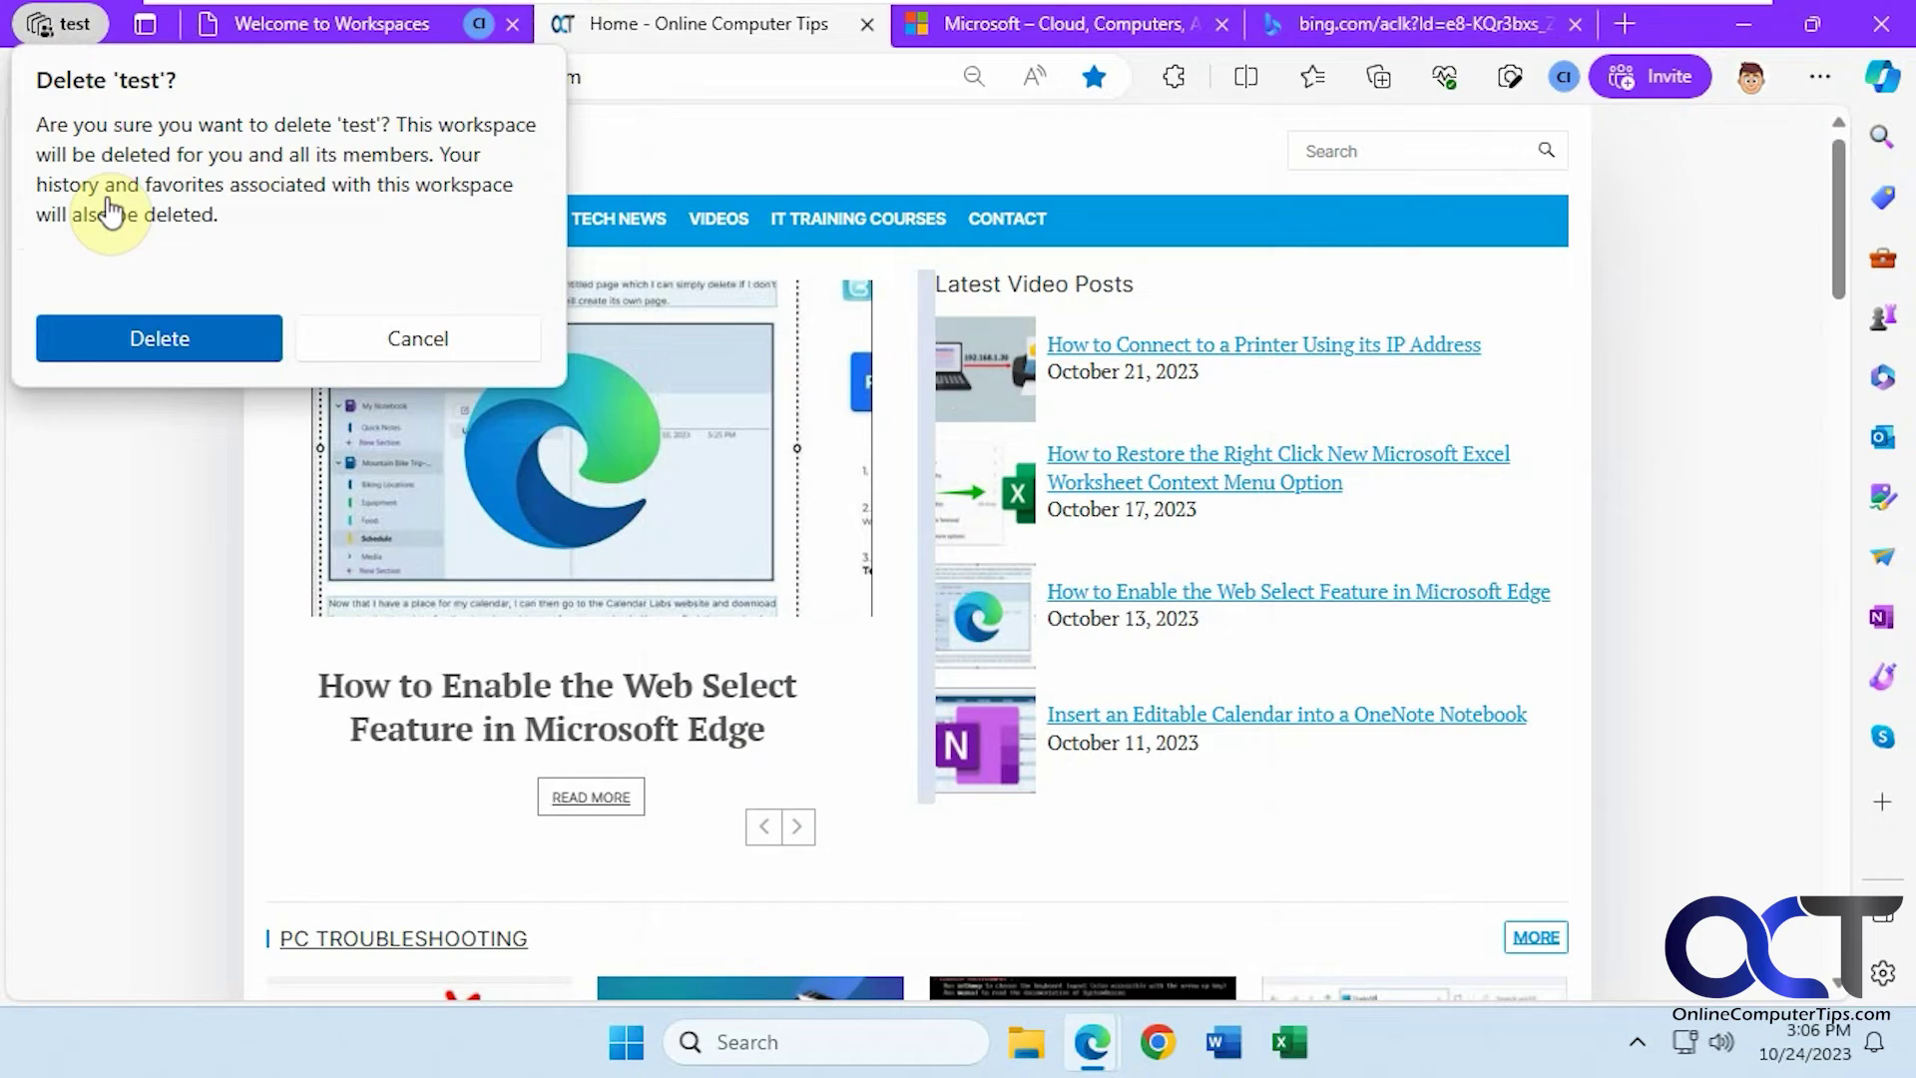
pyautogui.click(136, 339)
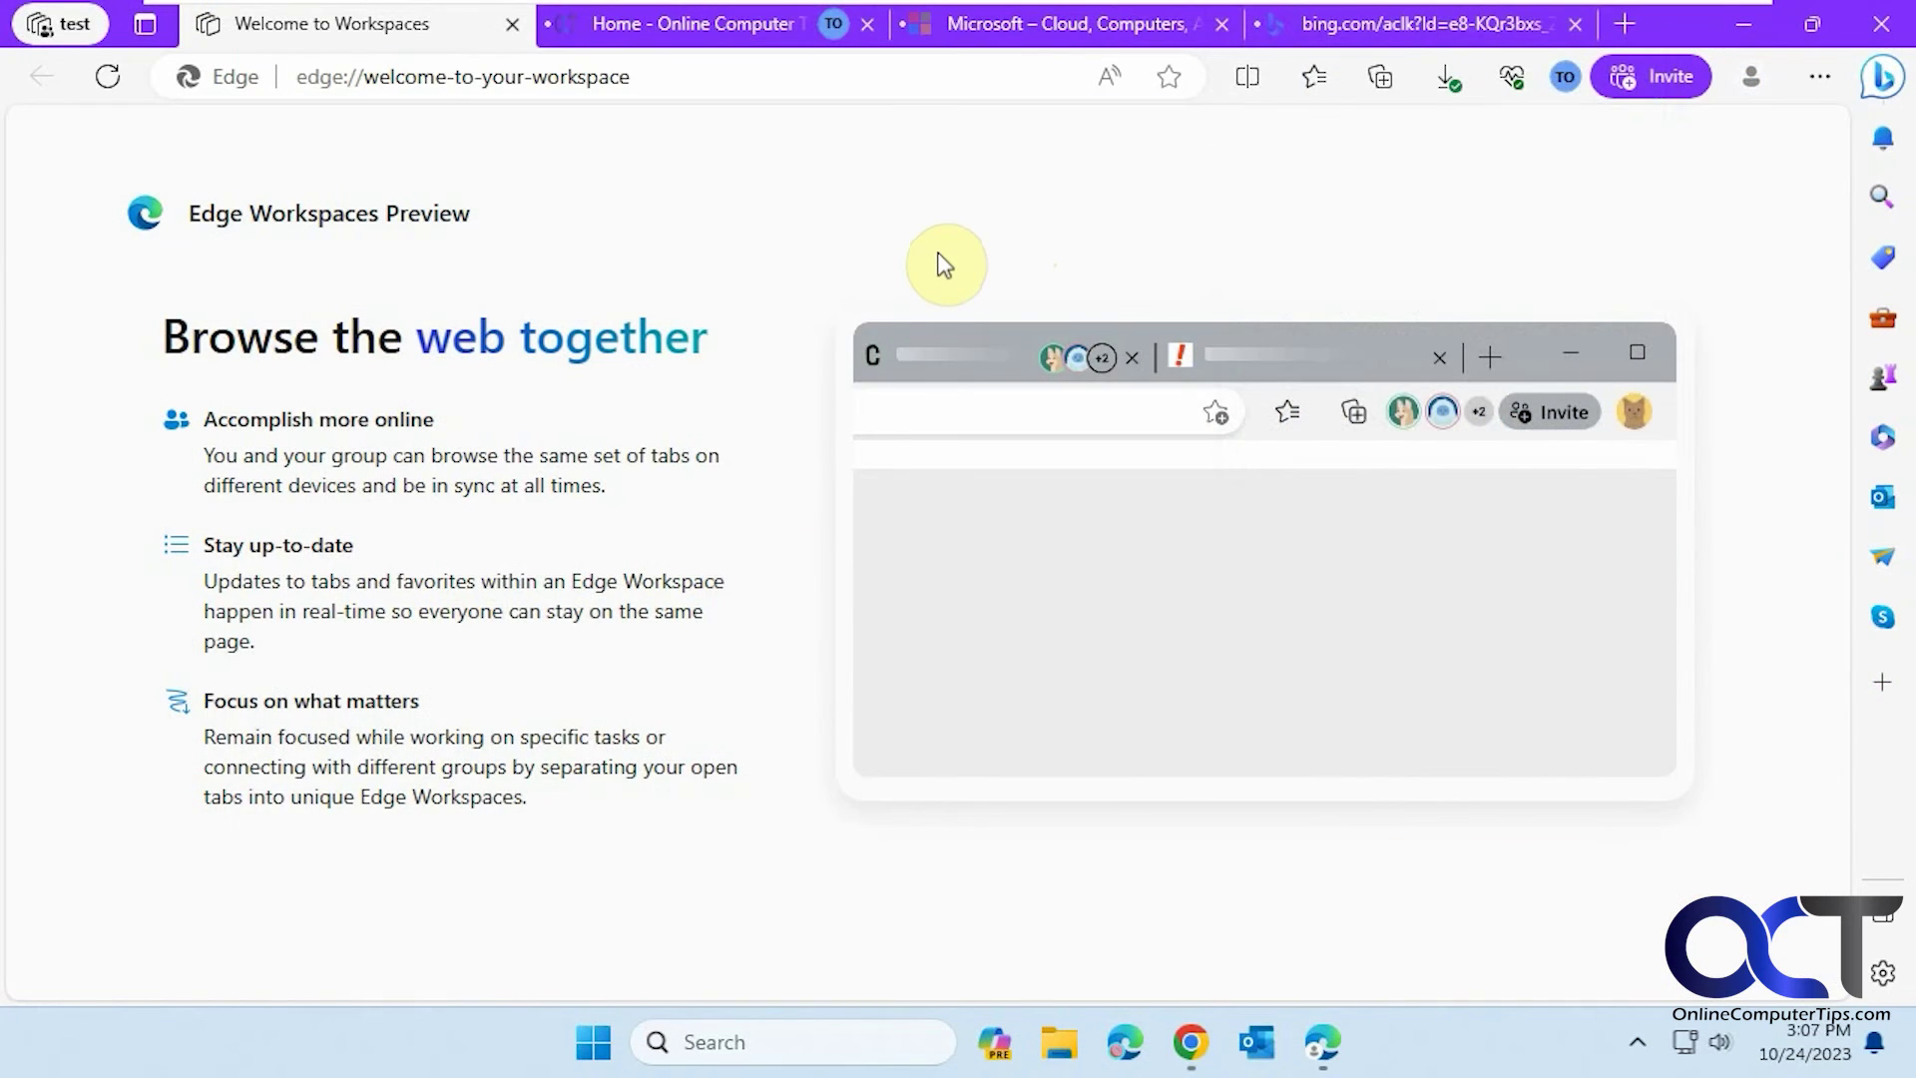
# - On the other account, check the Online Computer Tips, Microsoft and bing tabs, then close the workspace window
pyautogui.click(715, 28)
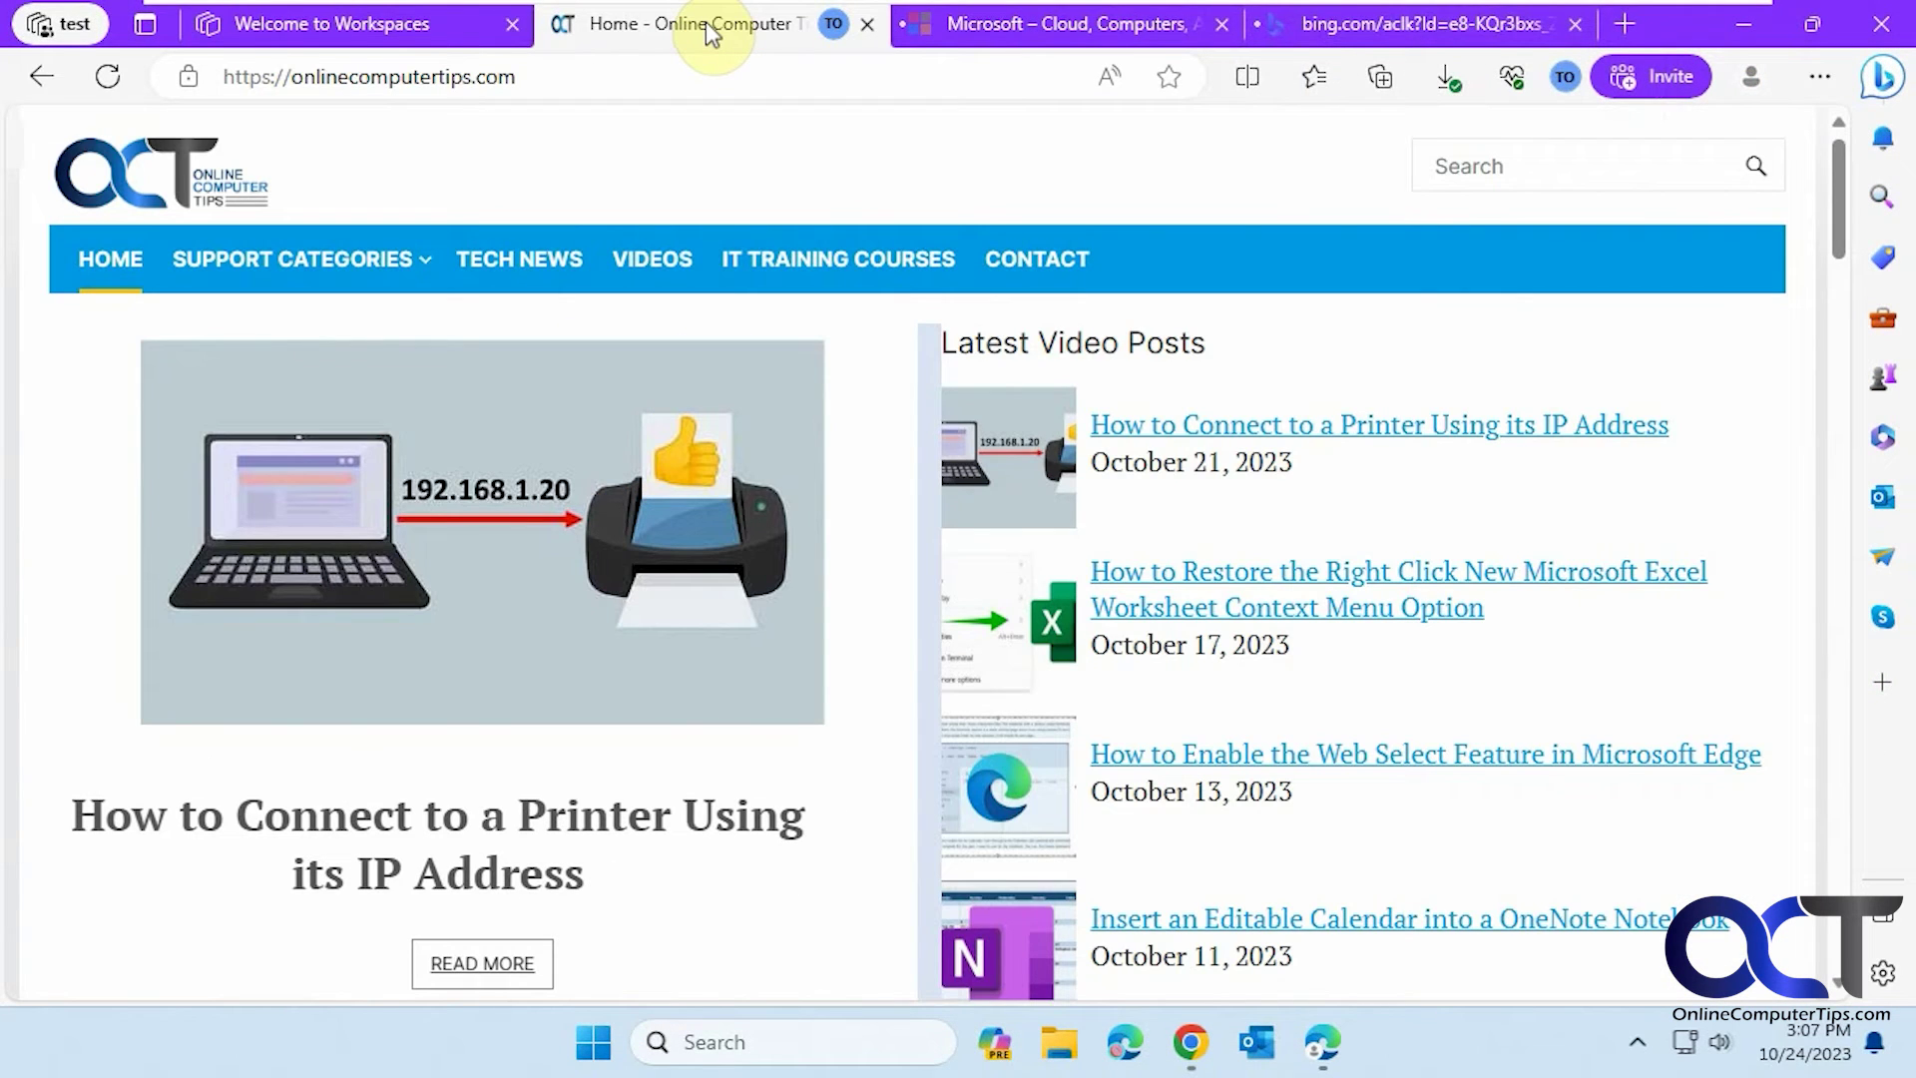
pyautogui.click(986, 28)
pyautogui.click(1370, 24)
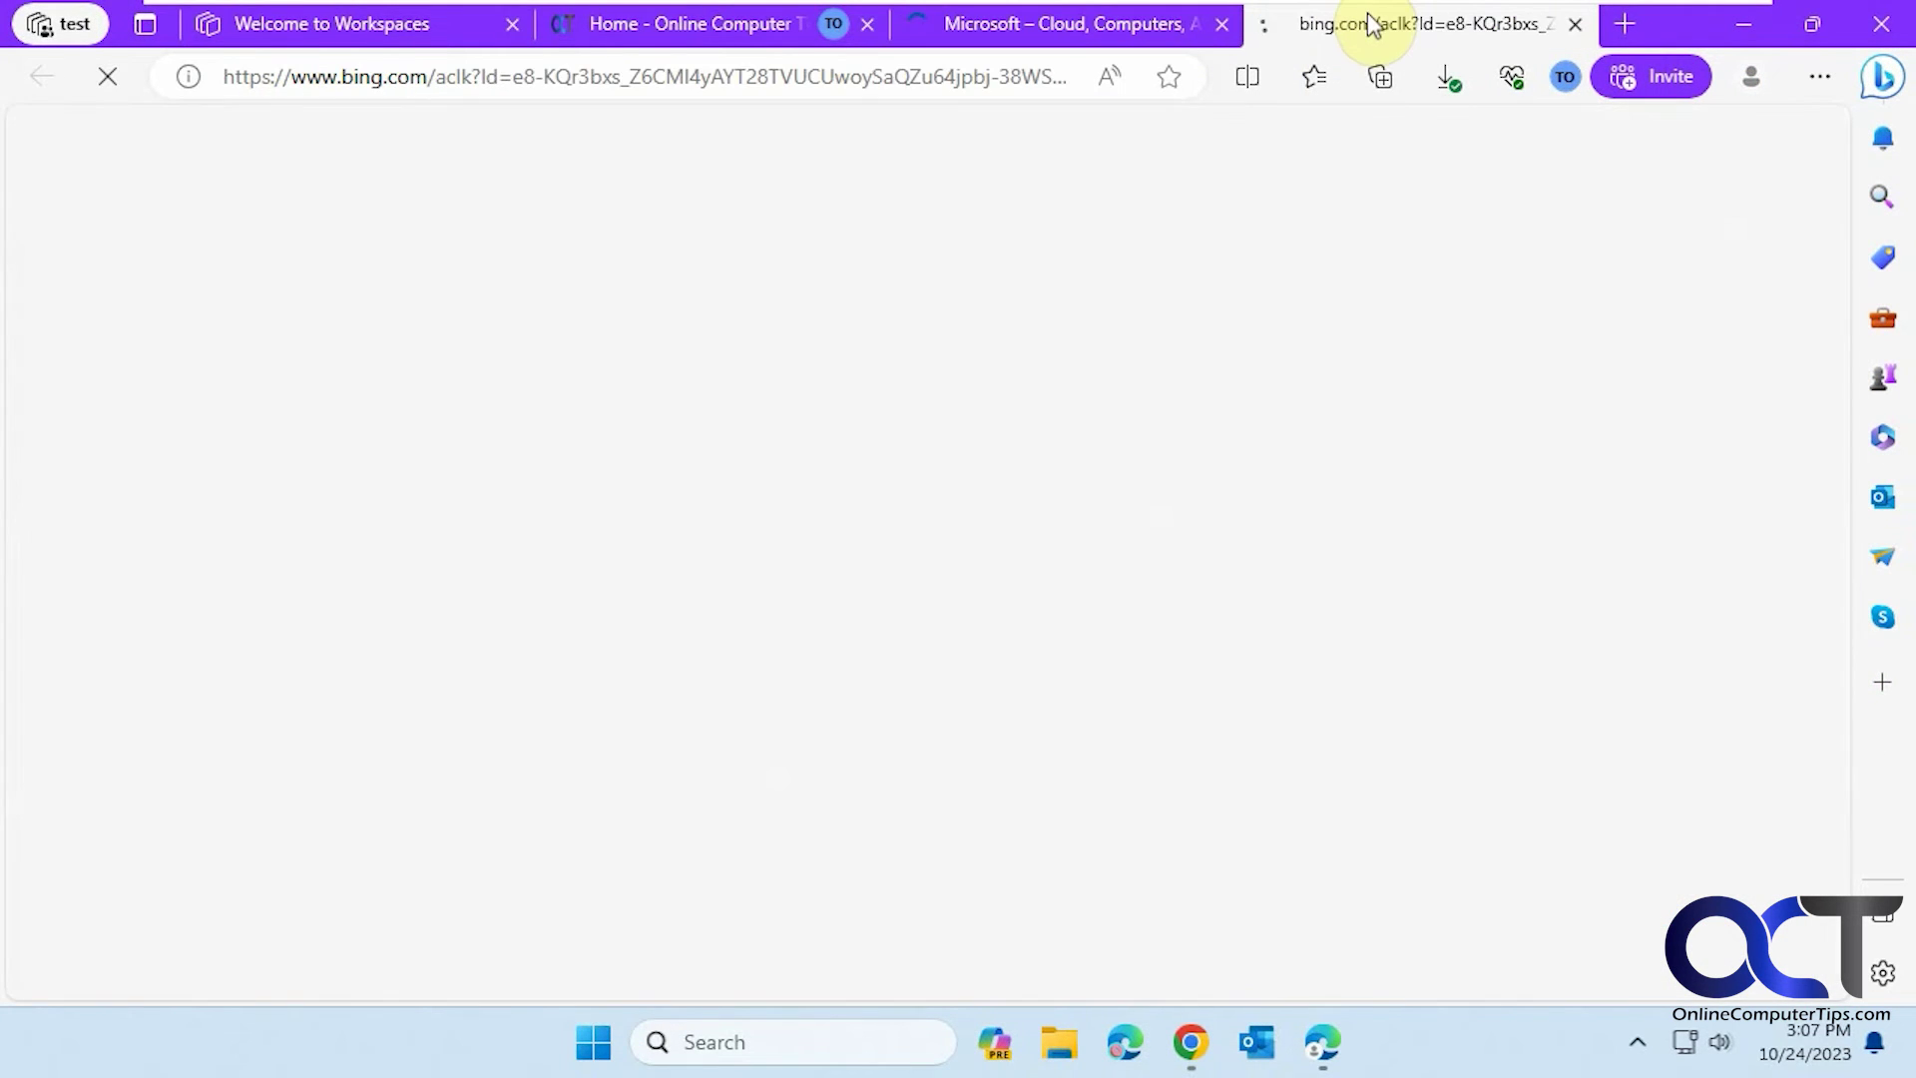
pyautogui.click(339, 30)
pyautogui.click(70, 26)
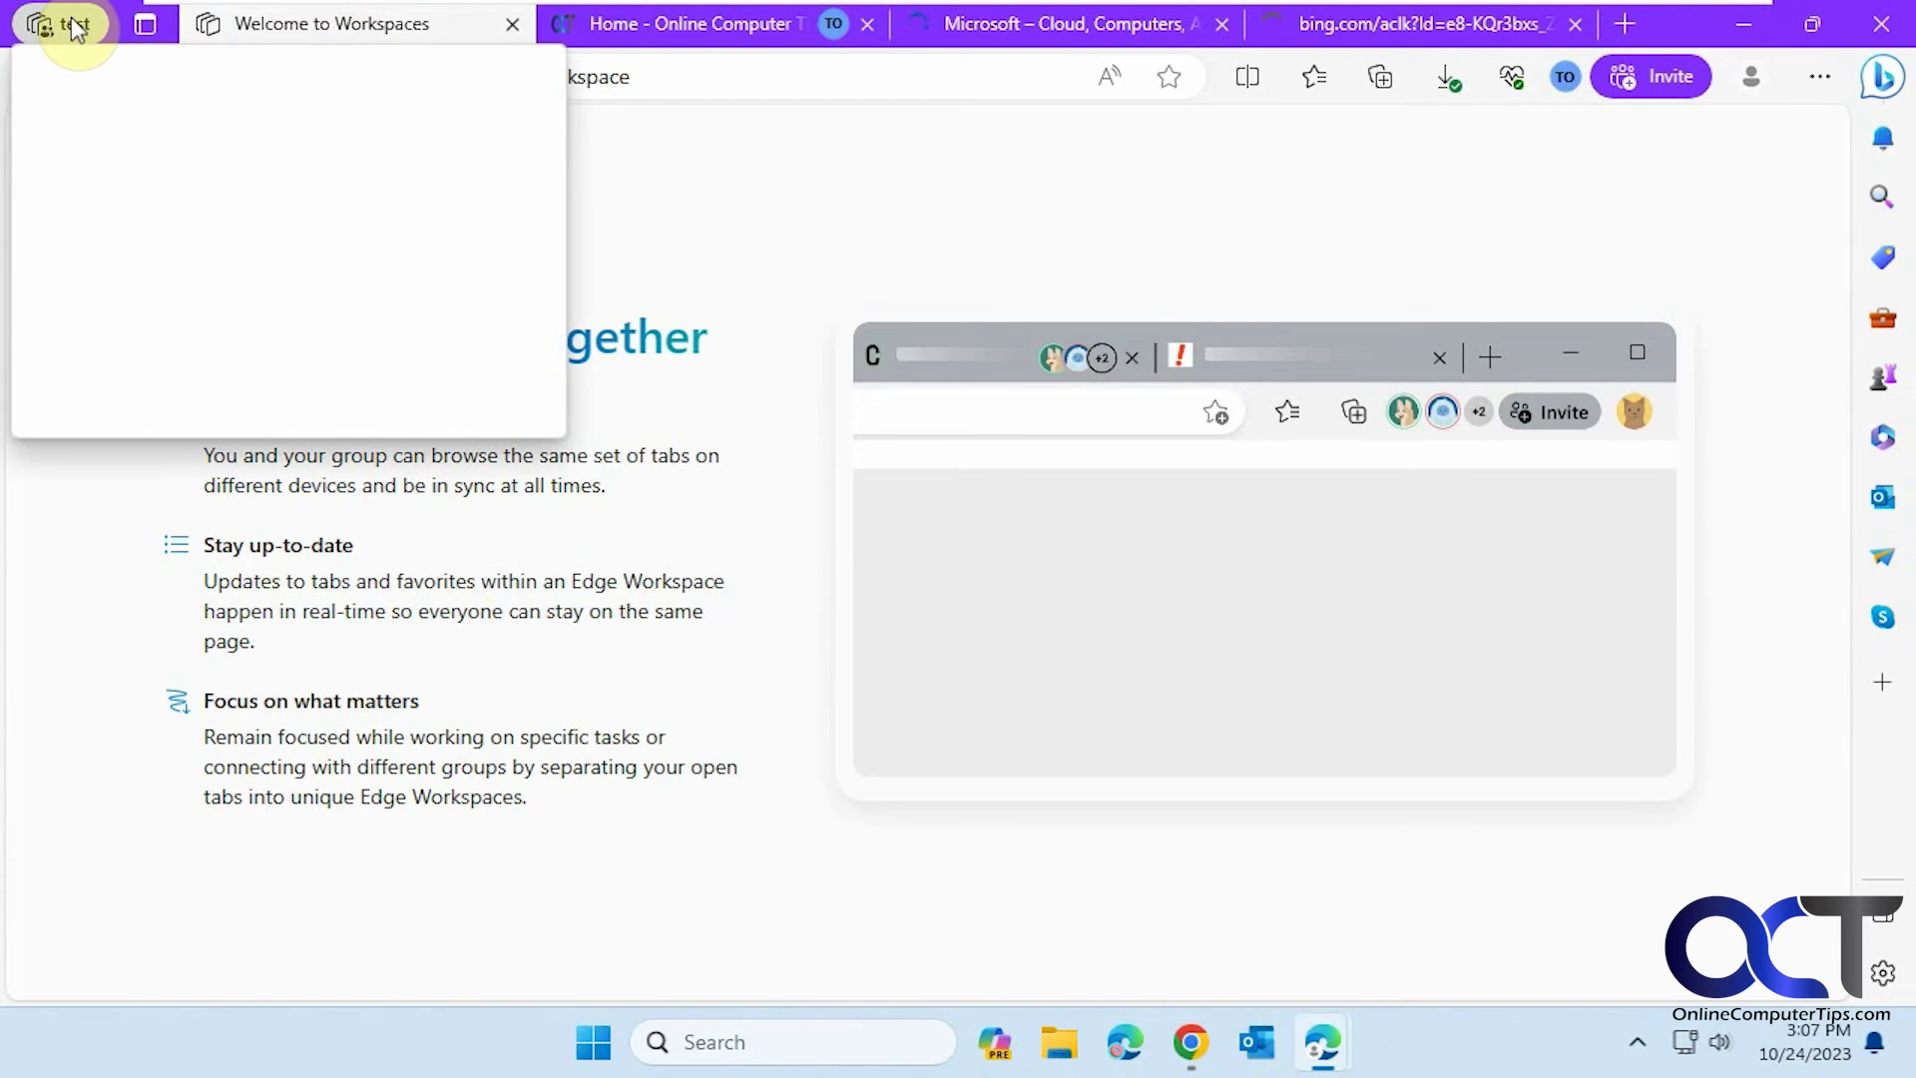
pyautogui.click(631, 22)
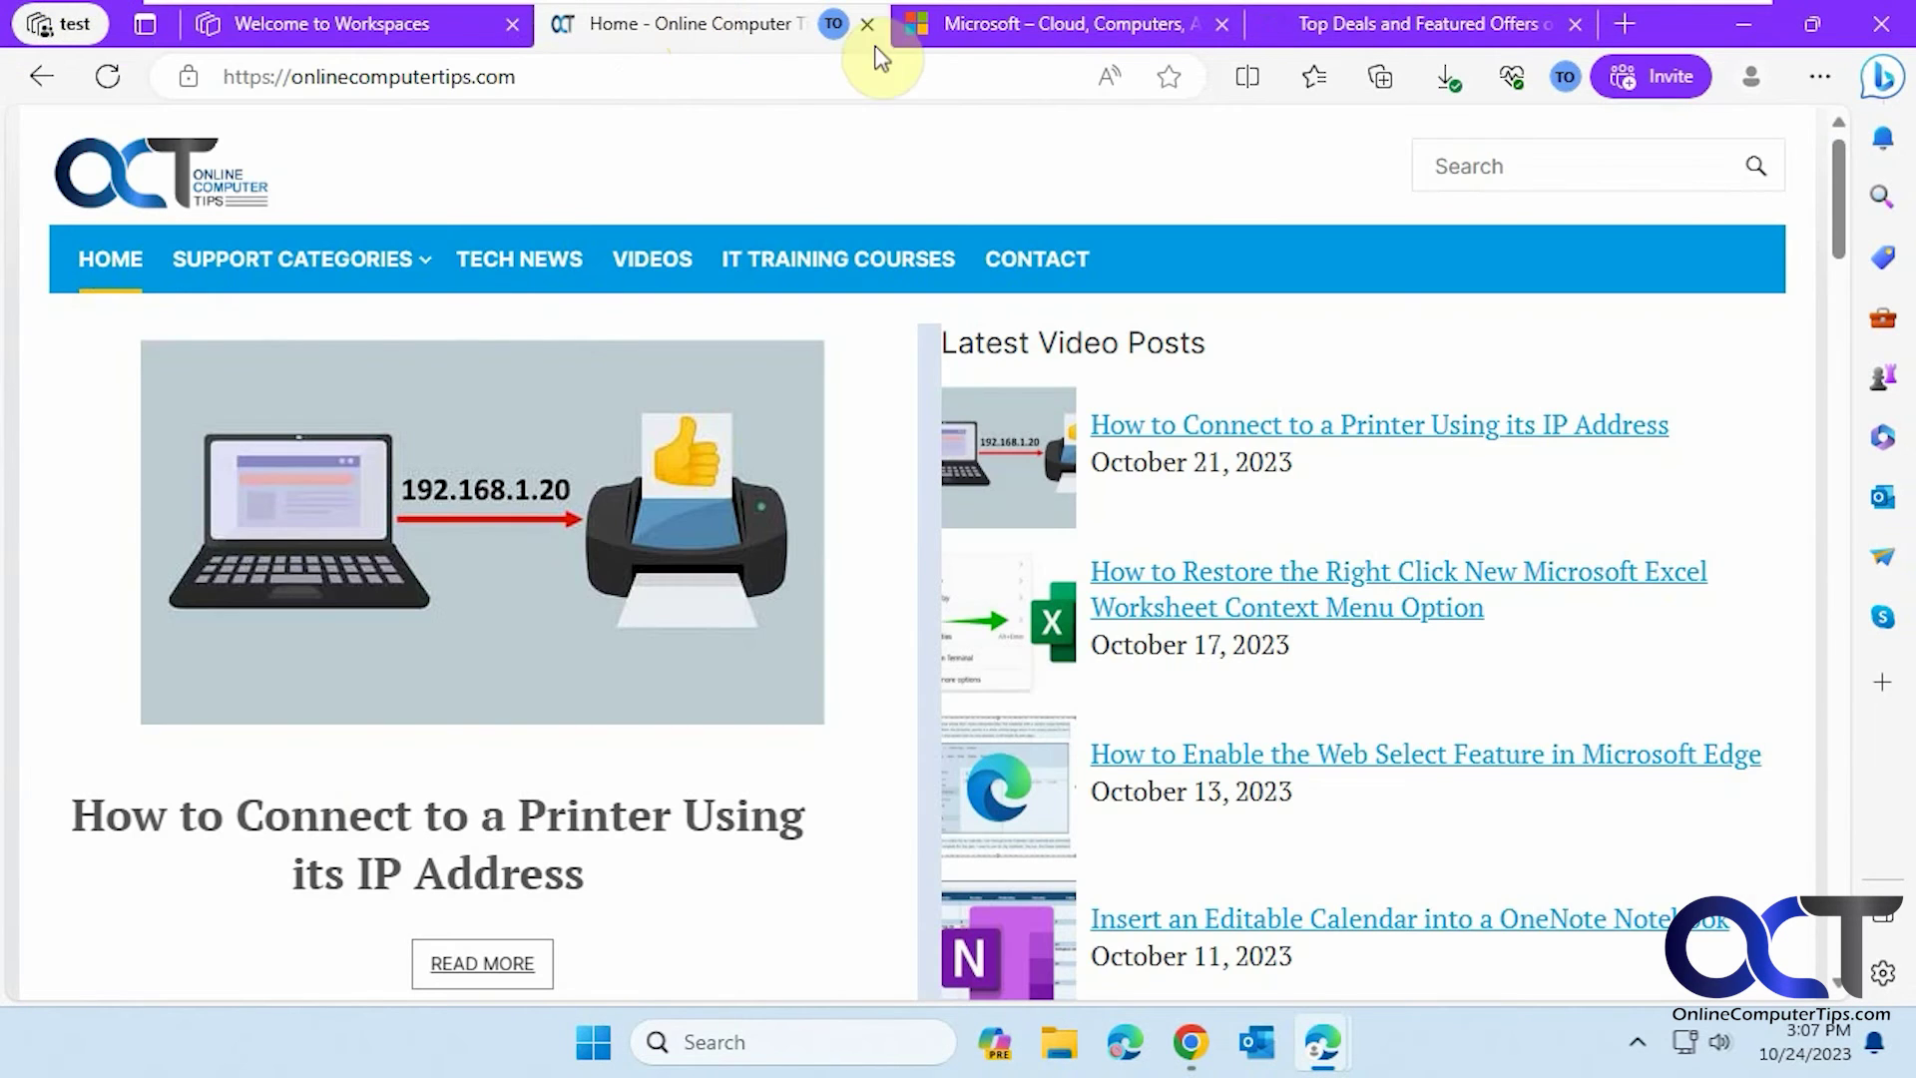
pyautogui.click(1891, 30)
pyautogui.click(1887, 28)
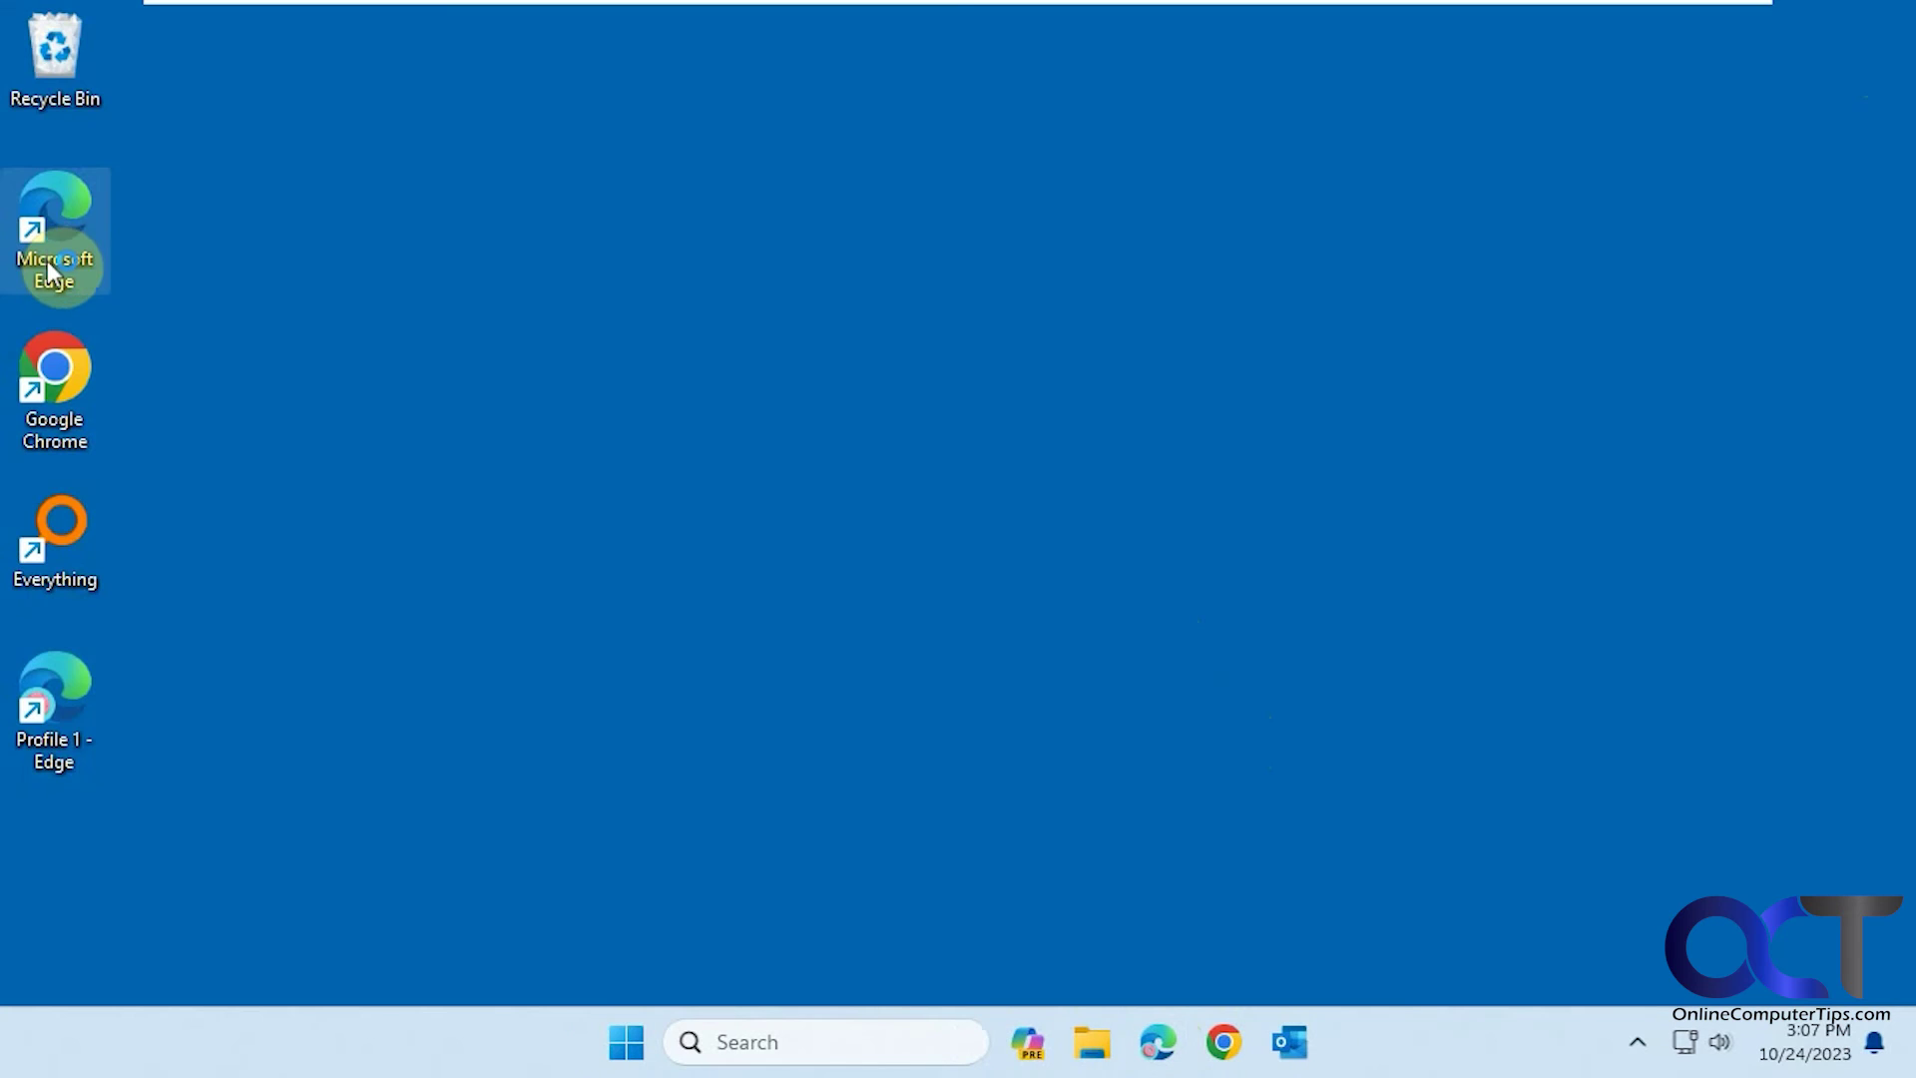
pyautogui.click(48, 249)
pyautogui.click(54, 703)
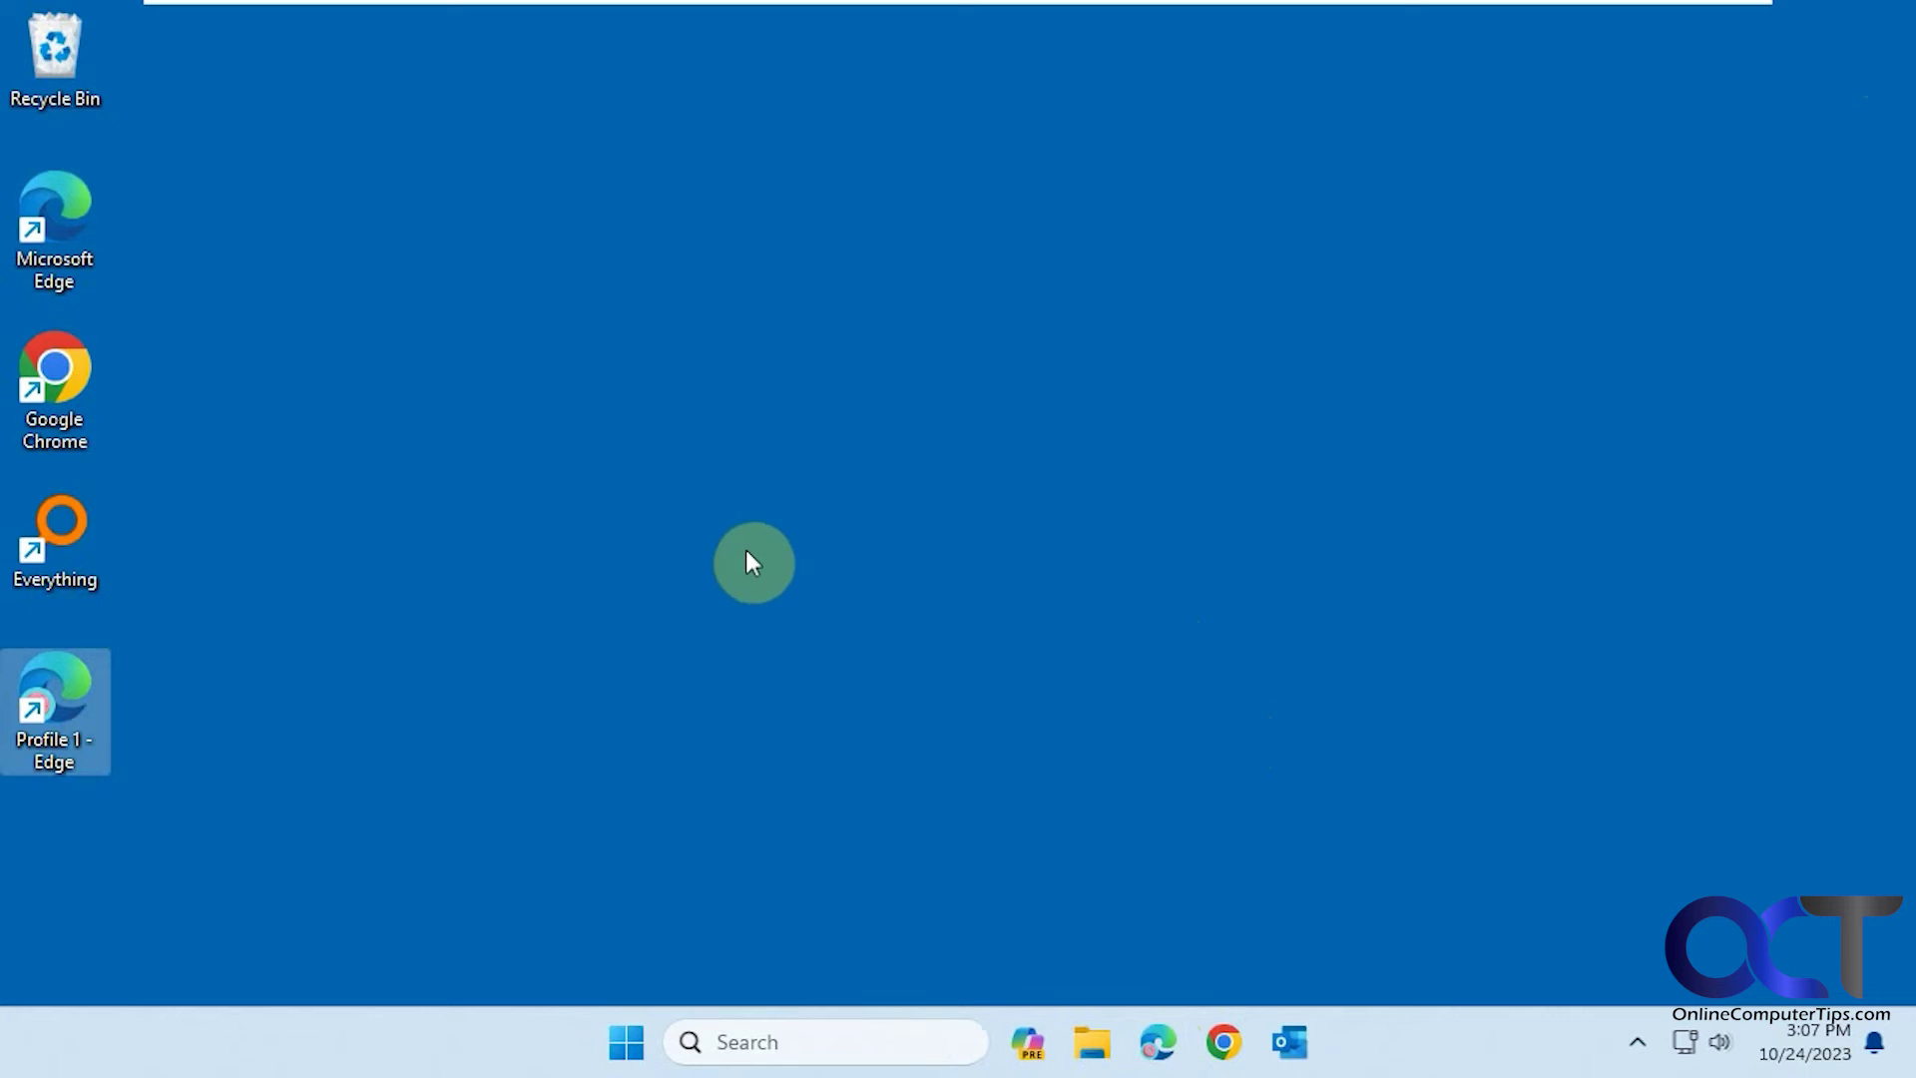
pyautogui.click(1365, 675)
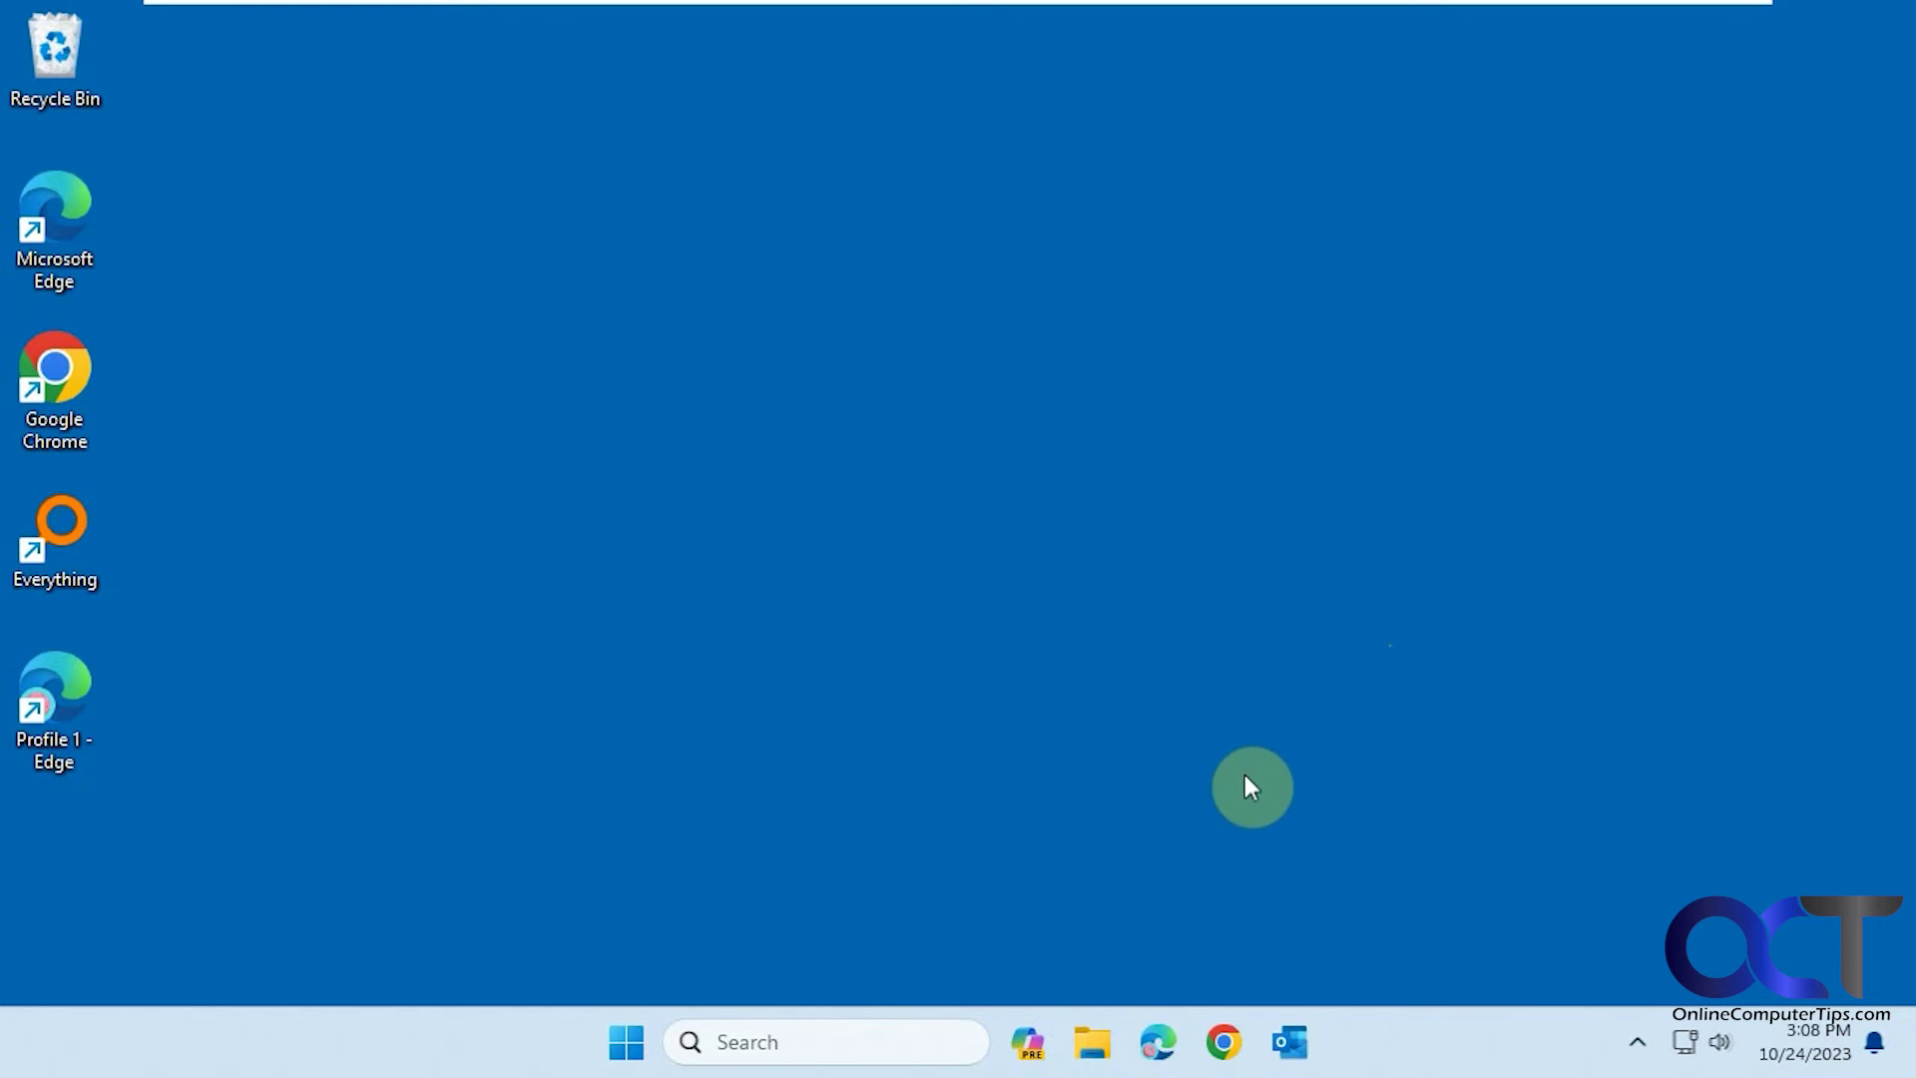
pyautogui.click(54, 242)
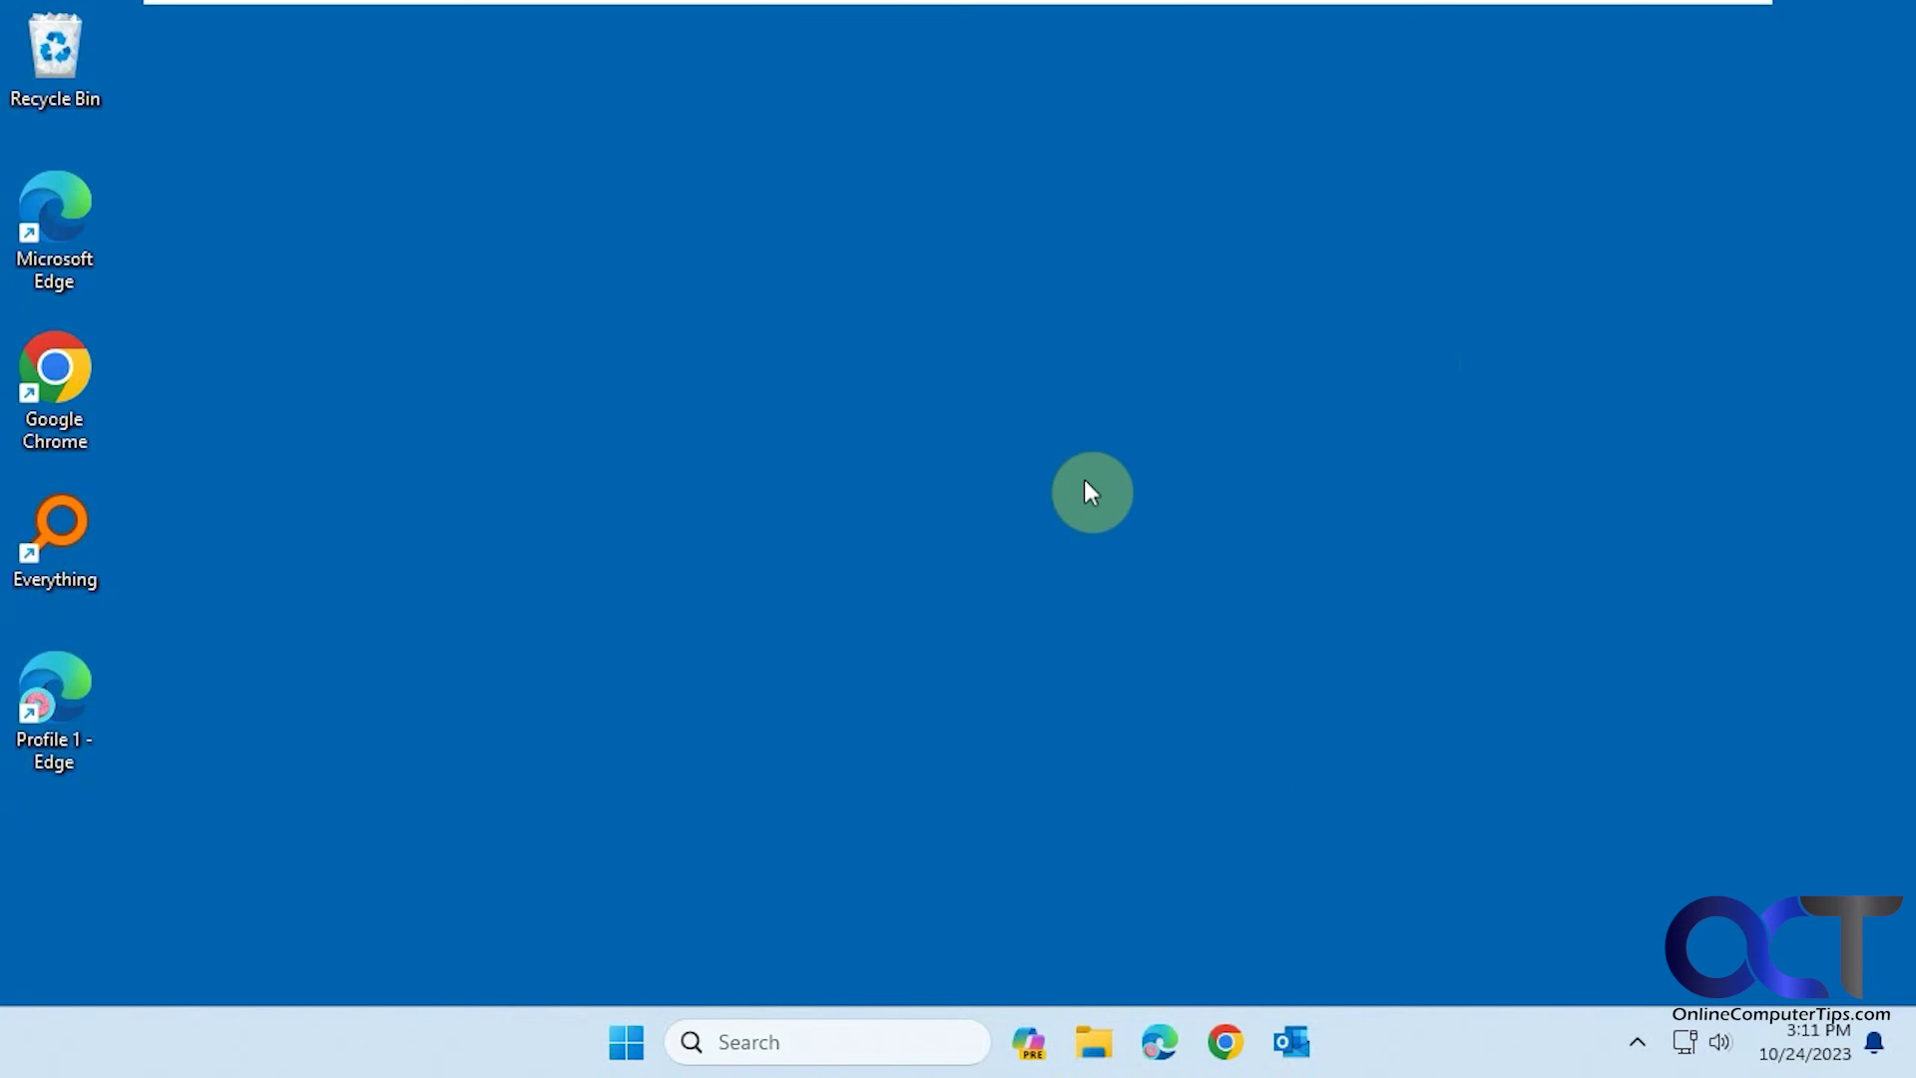
pyautogui.click(1160, 1044)
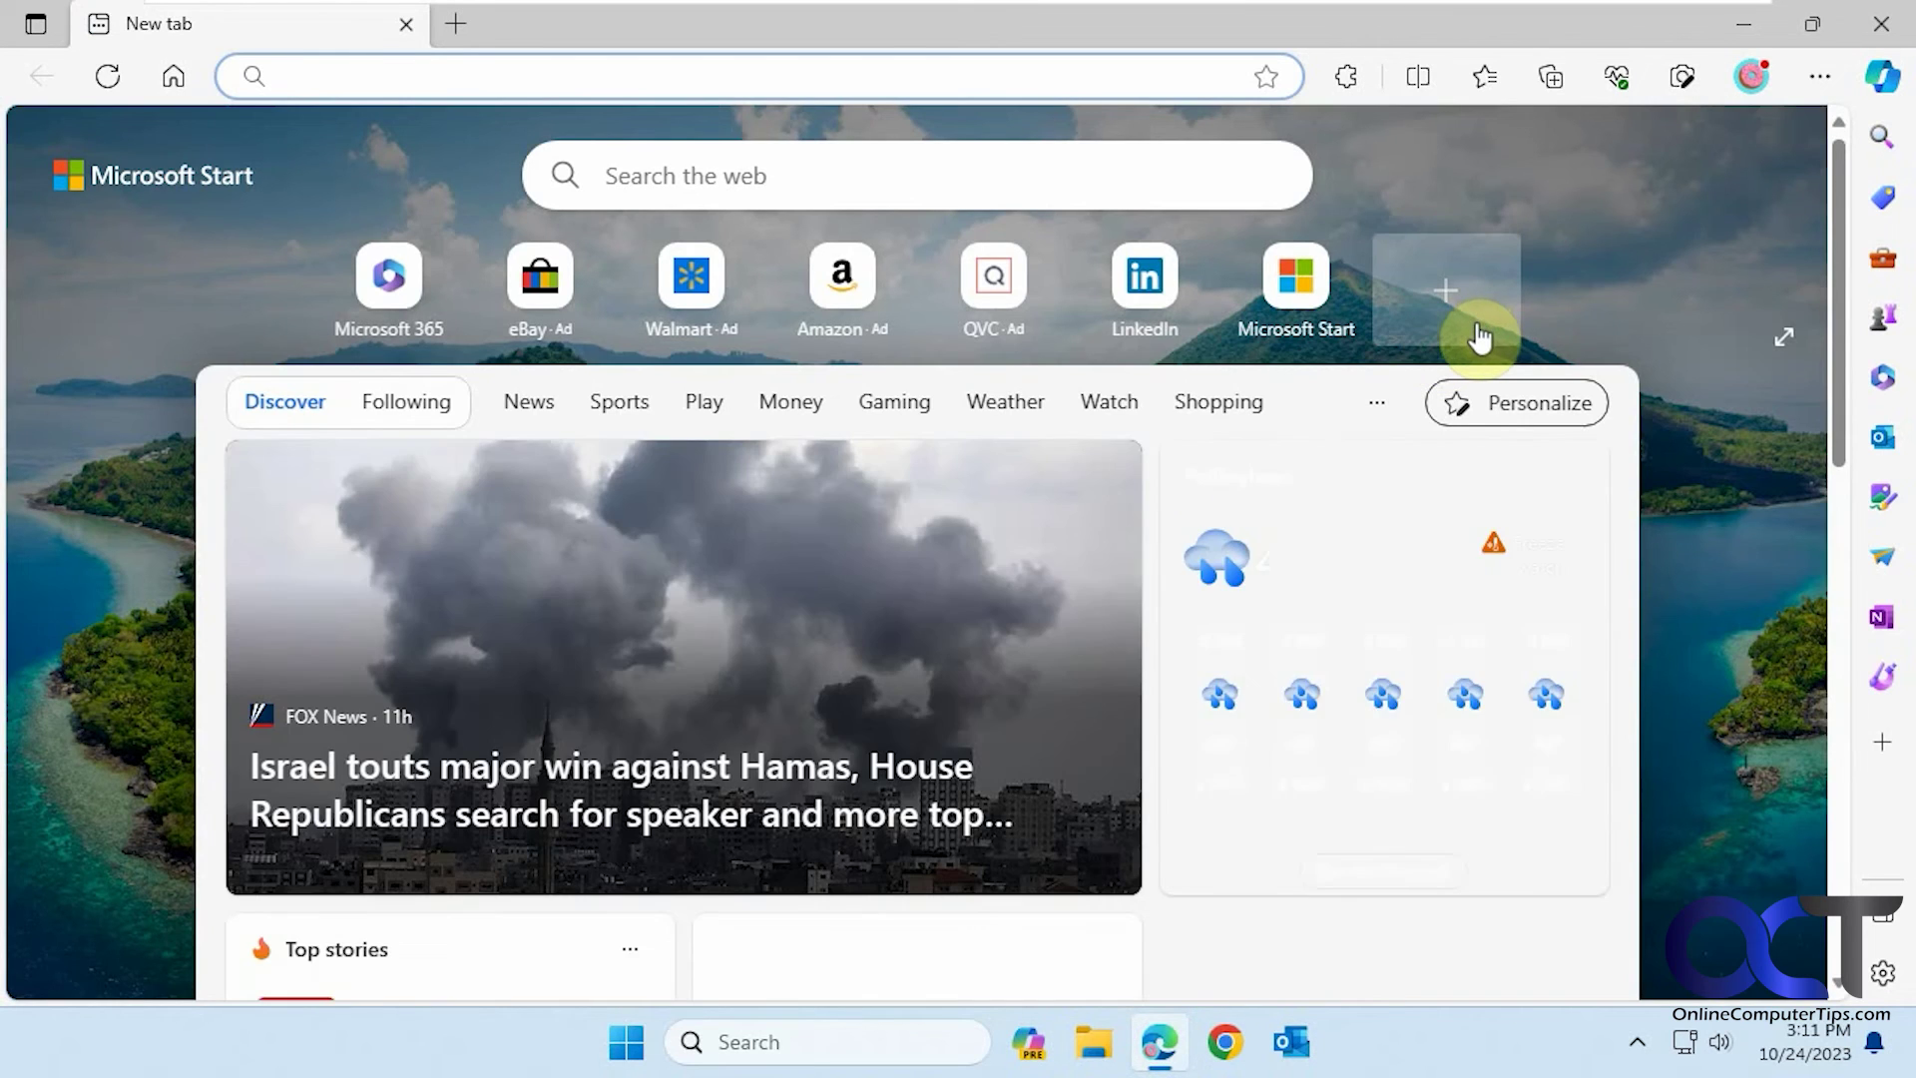
# - Switch to the Personal 2 profile and open its test workspace
pyautogui.click(1745, 88)
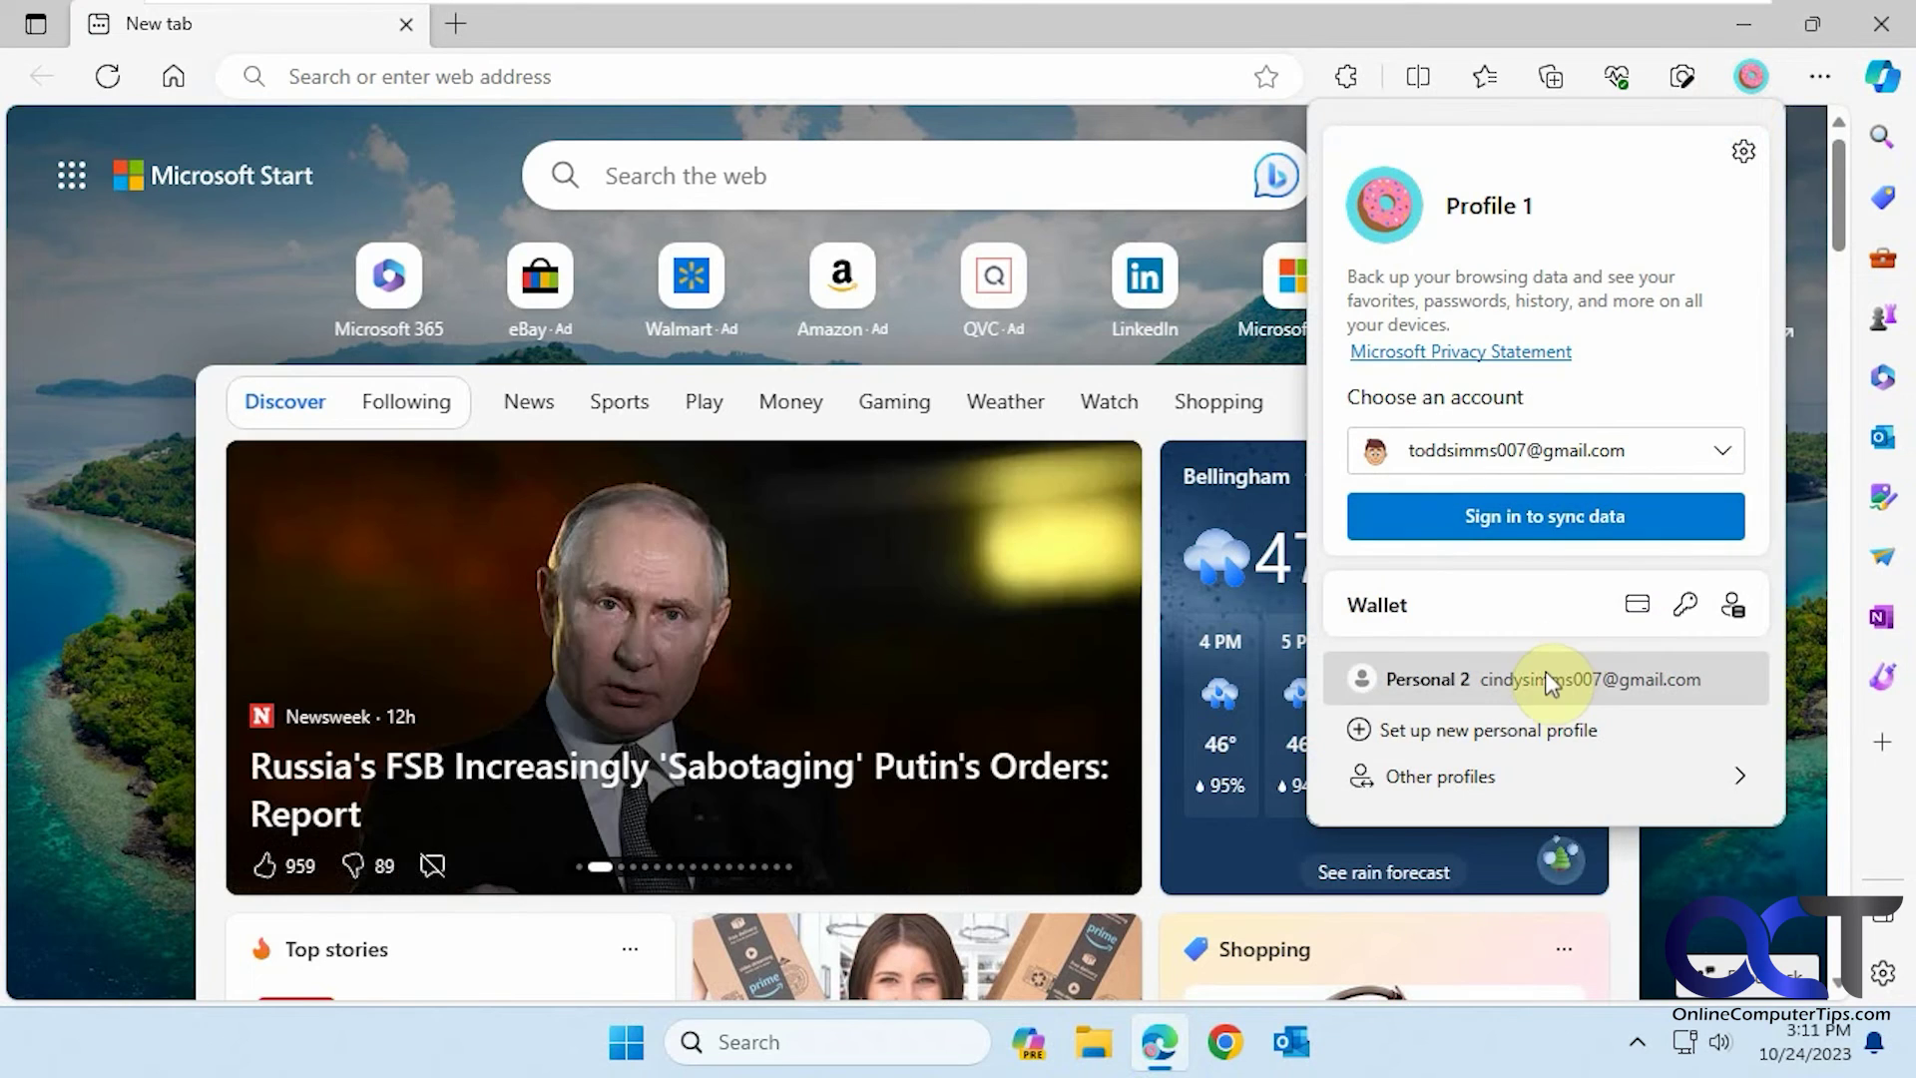
pyautogui.click(1545, 679)
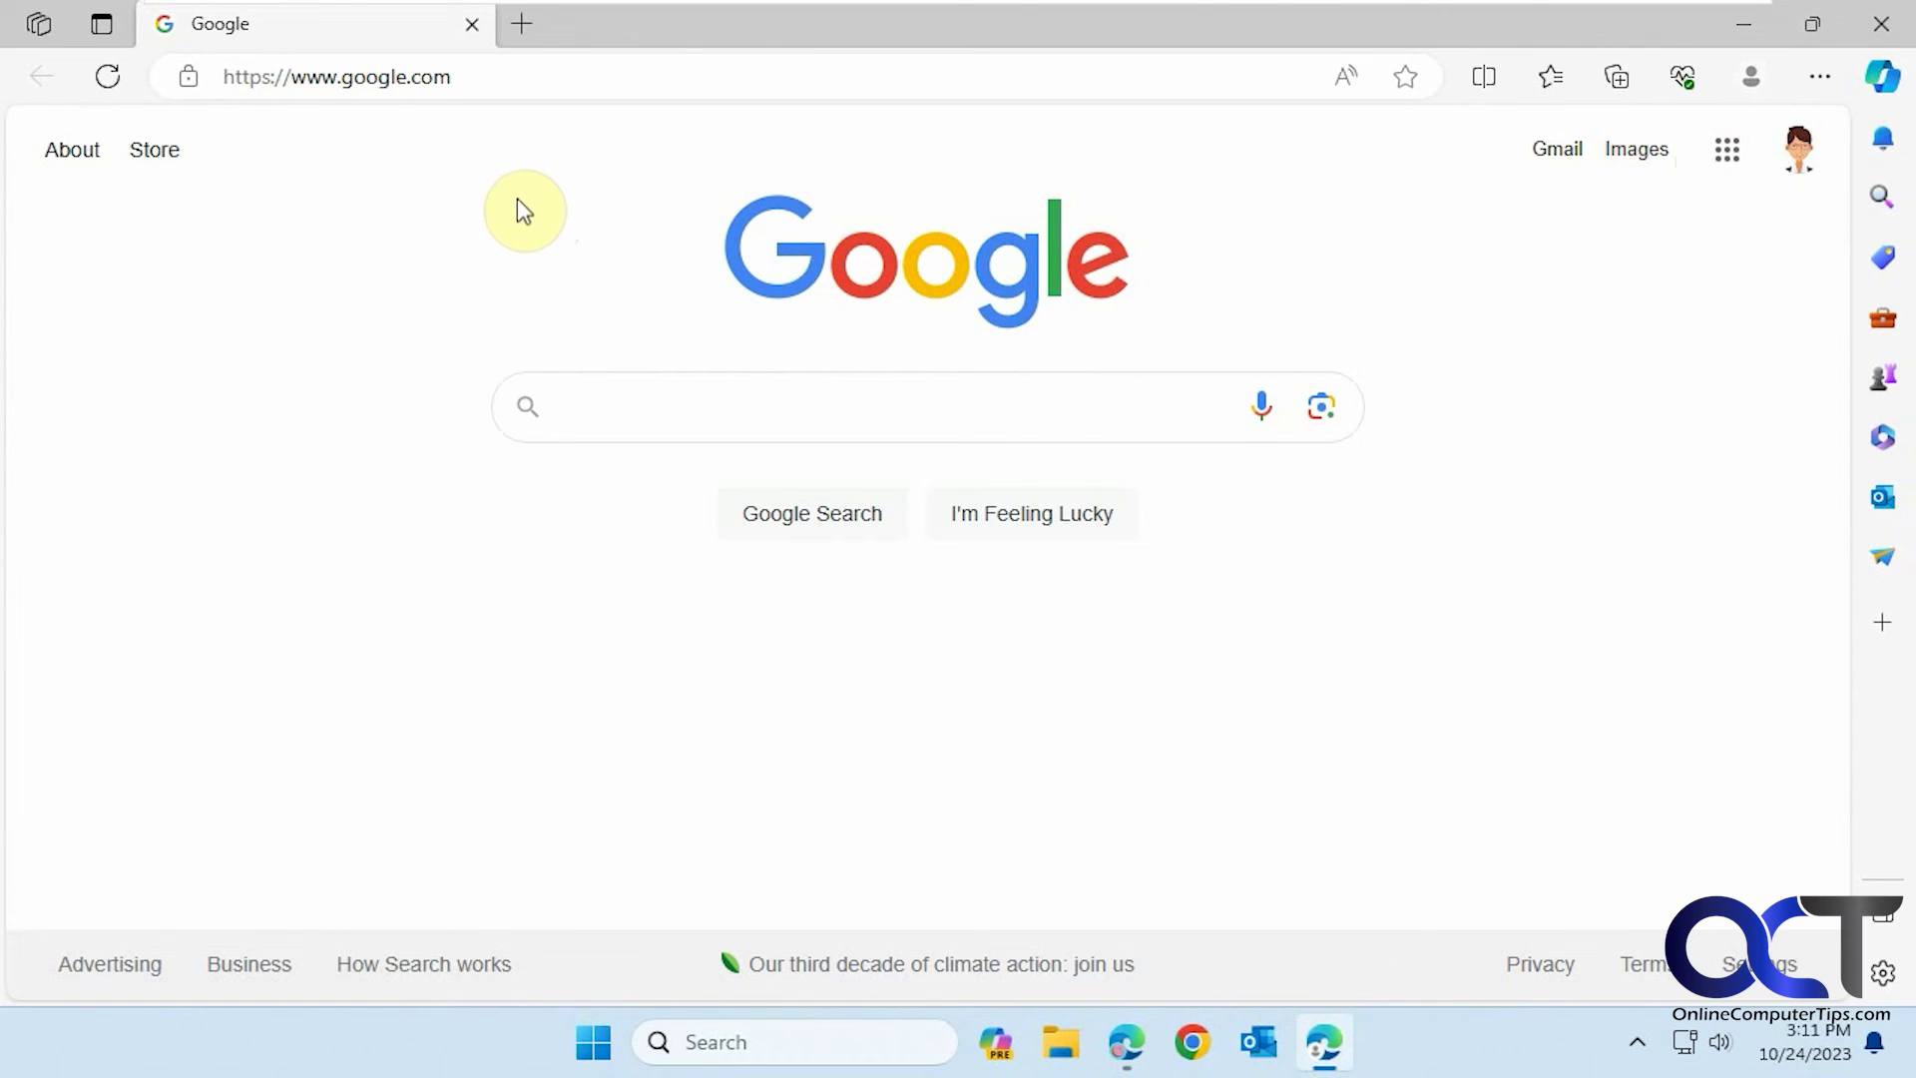
pyautogui.click(38, 27)
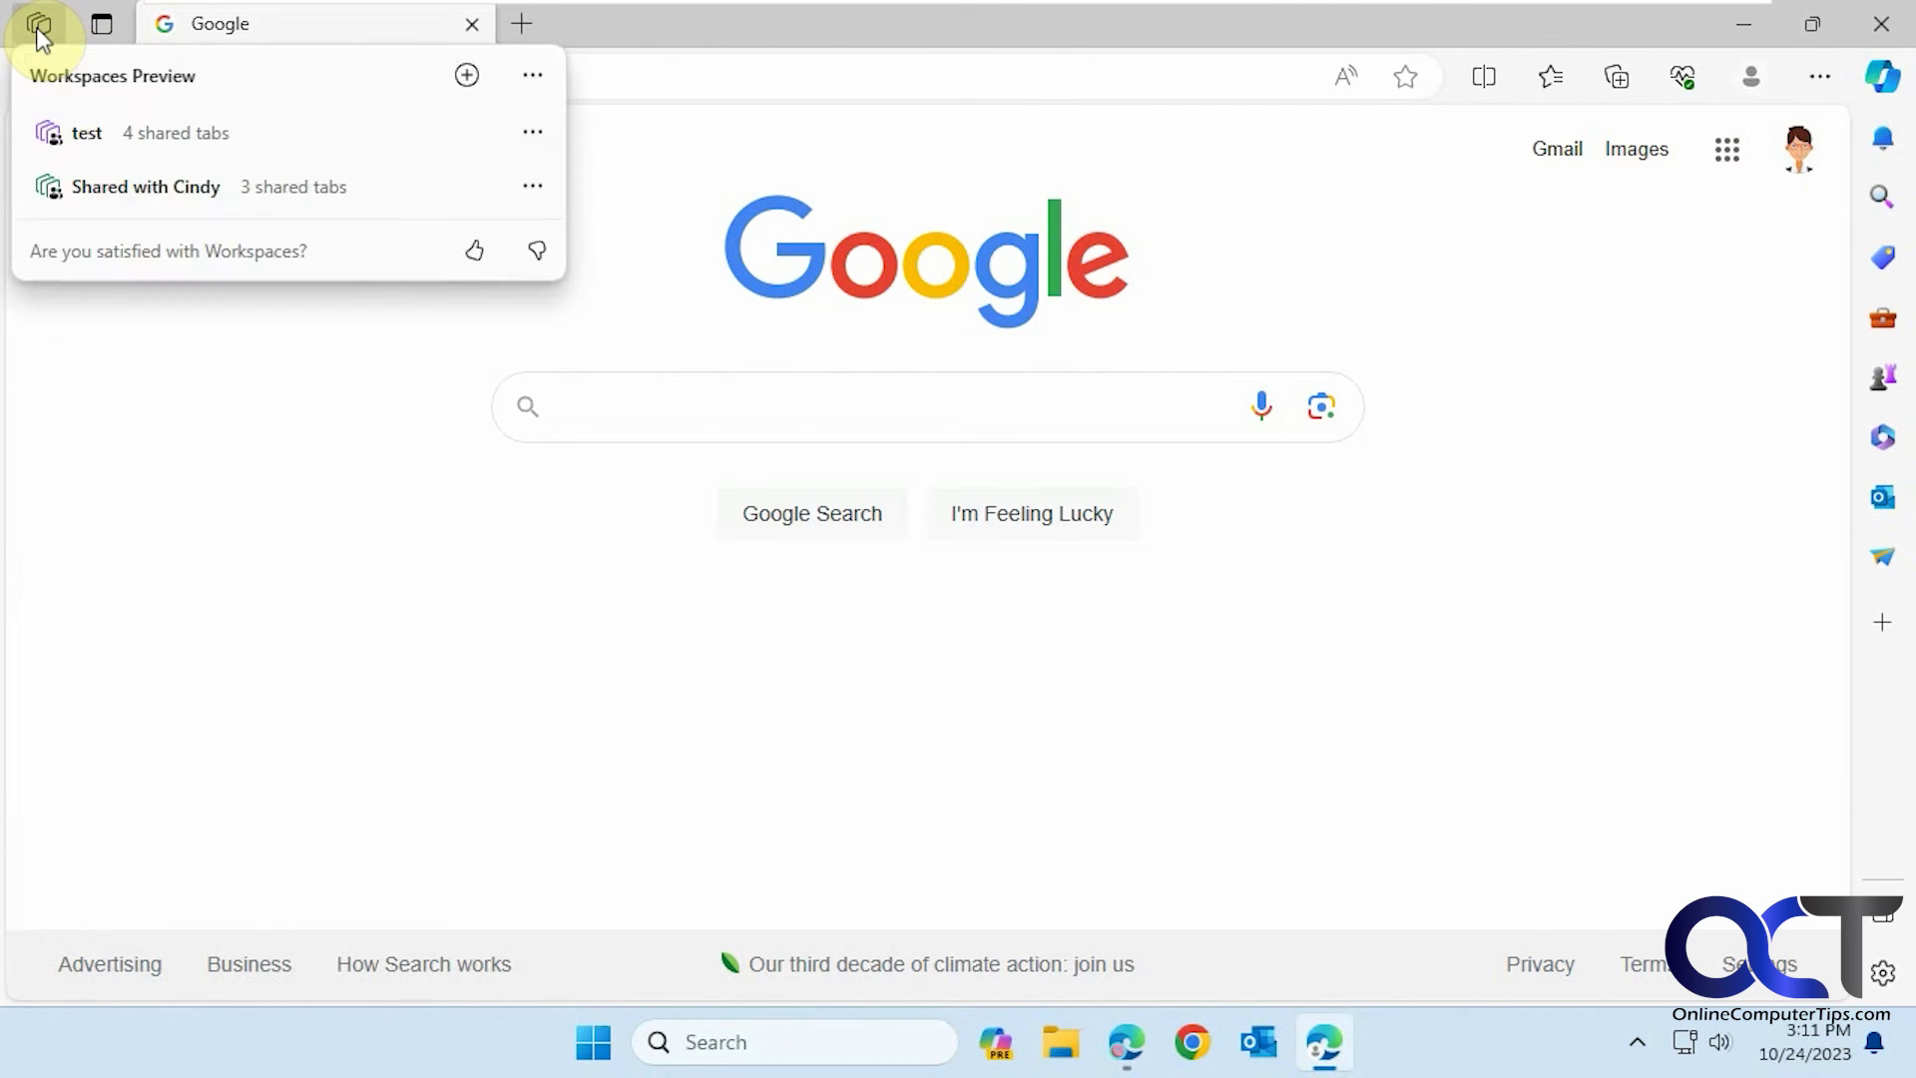
pyautogui.click(94, 137)
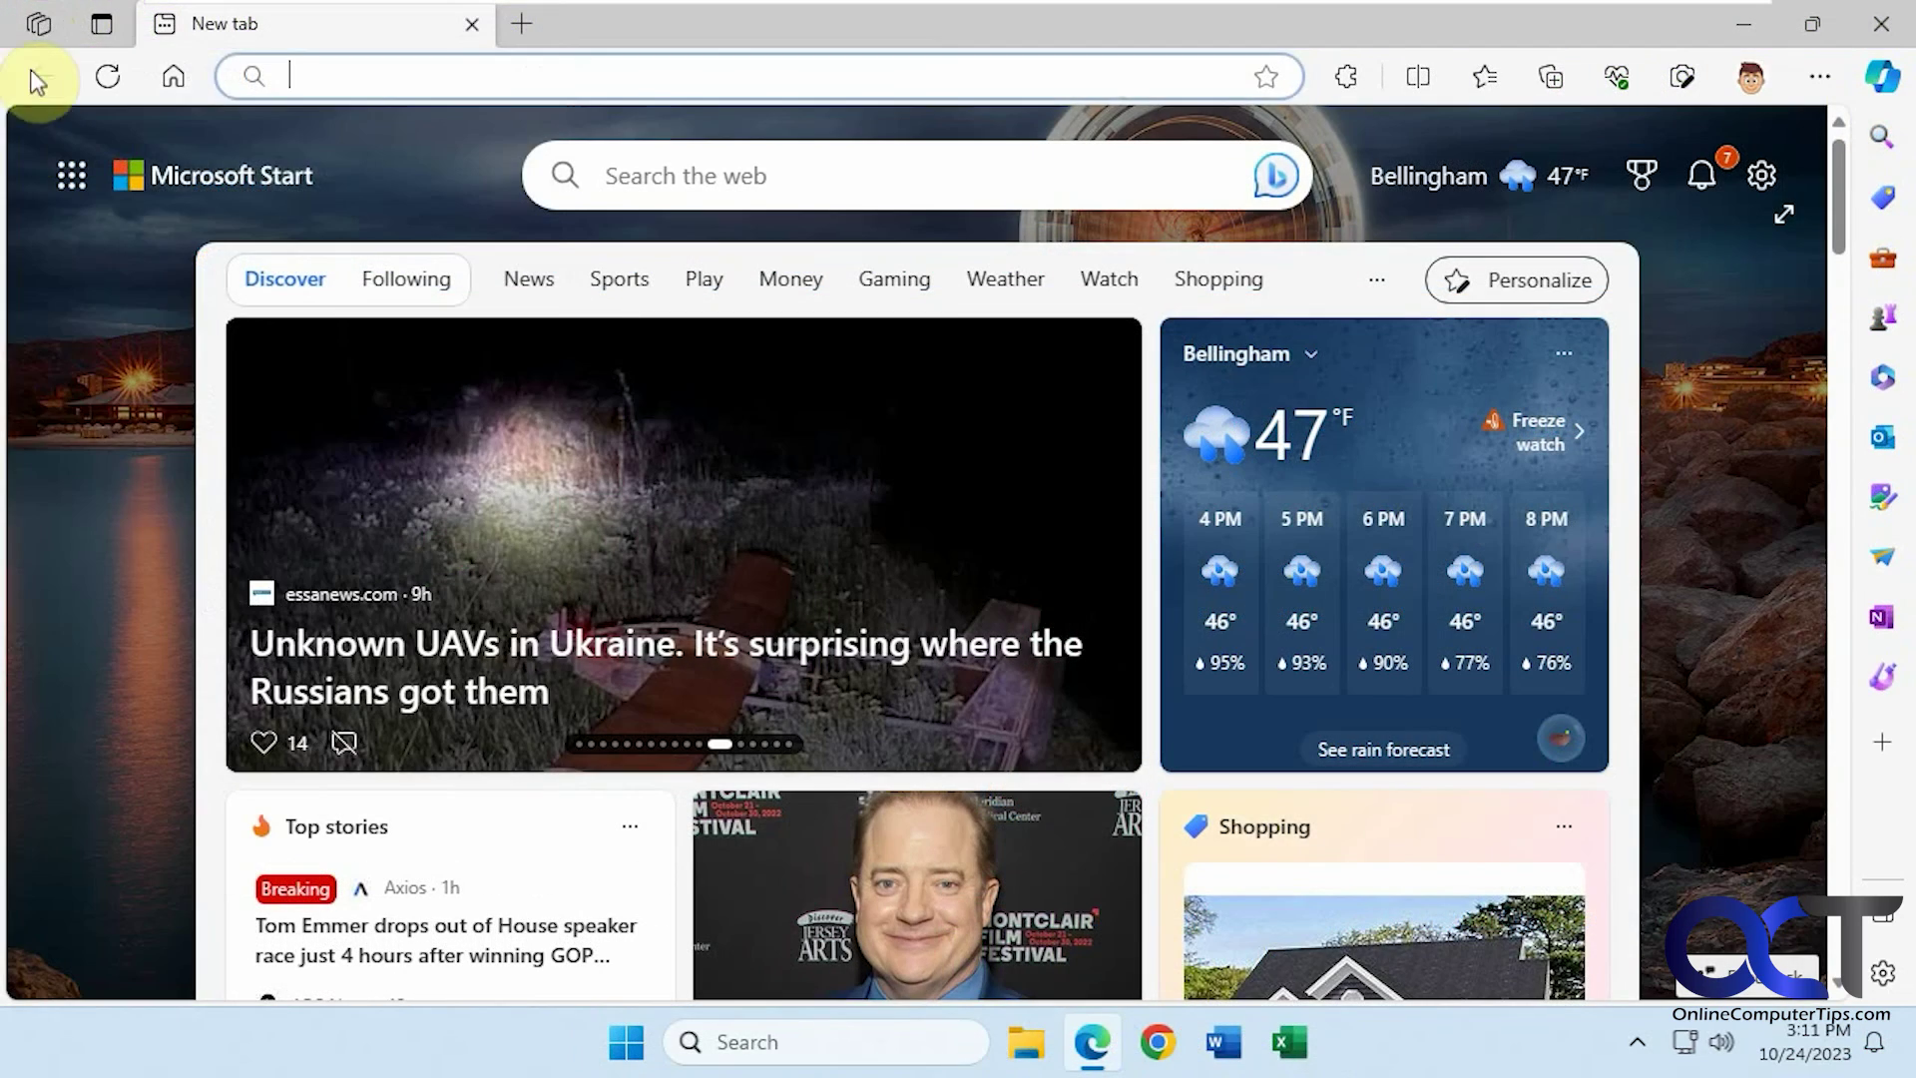
# - Show the first account's Workspaces list, which now has no workspaces
pyautogui.click(37, 28)
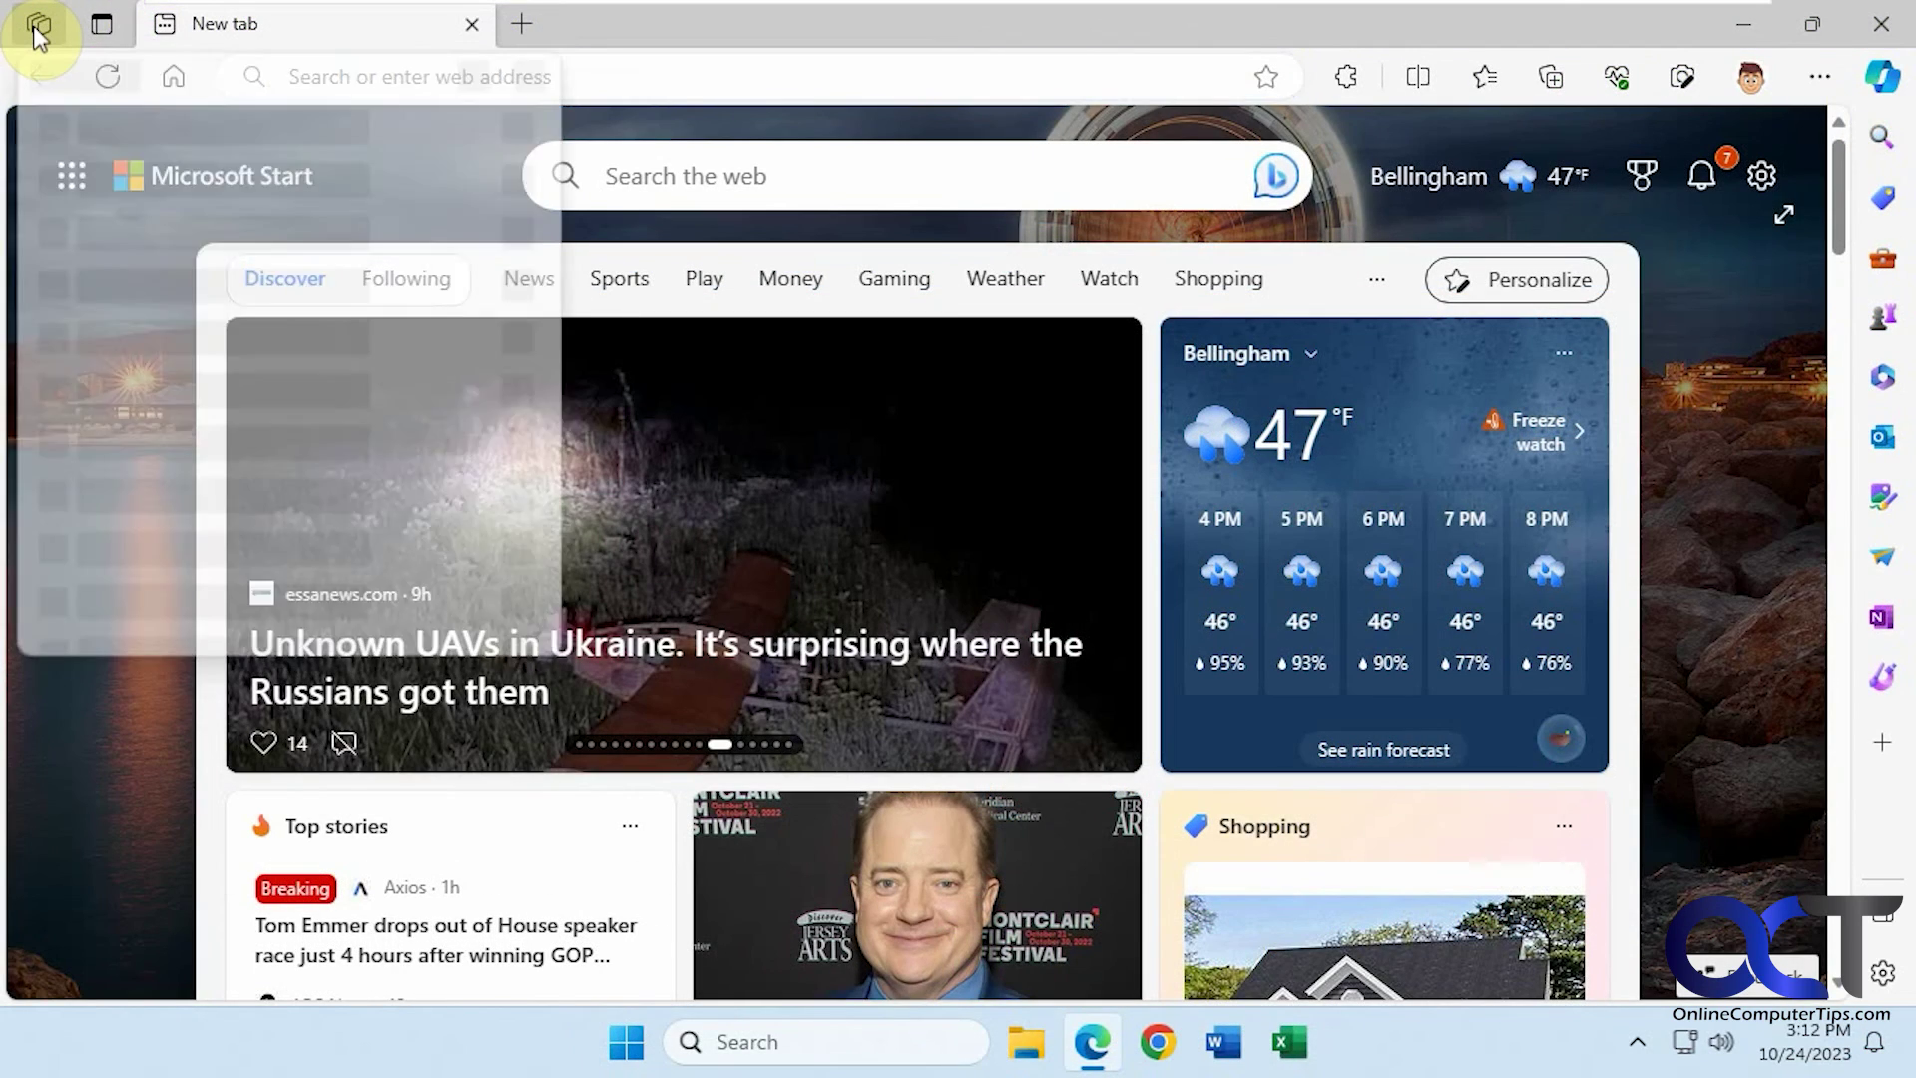